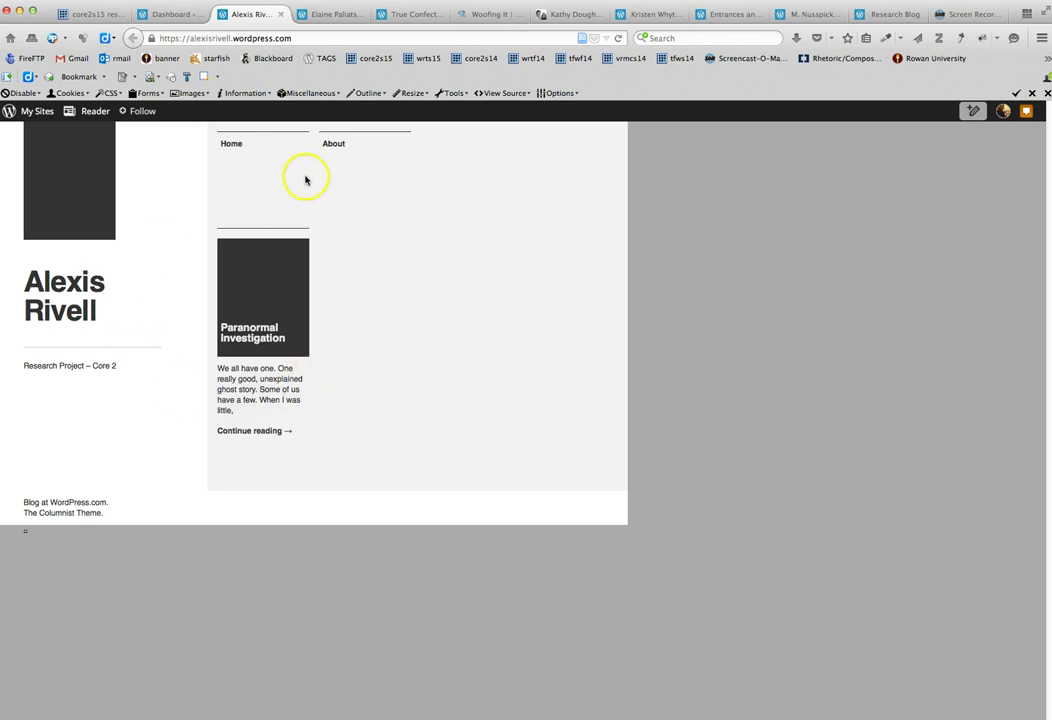
# - Open the student research blog's About page and look through its content
pyautogui.click(334, 147)
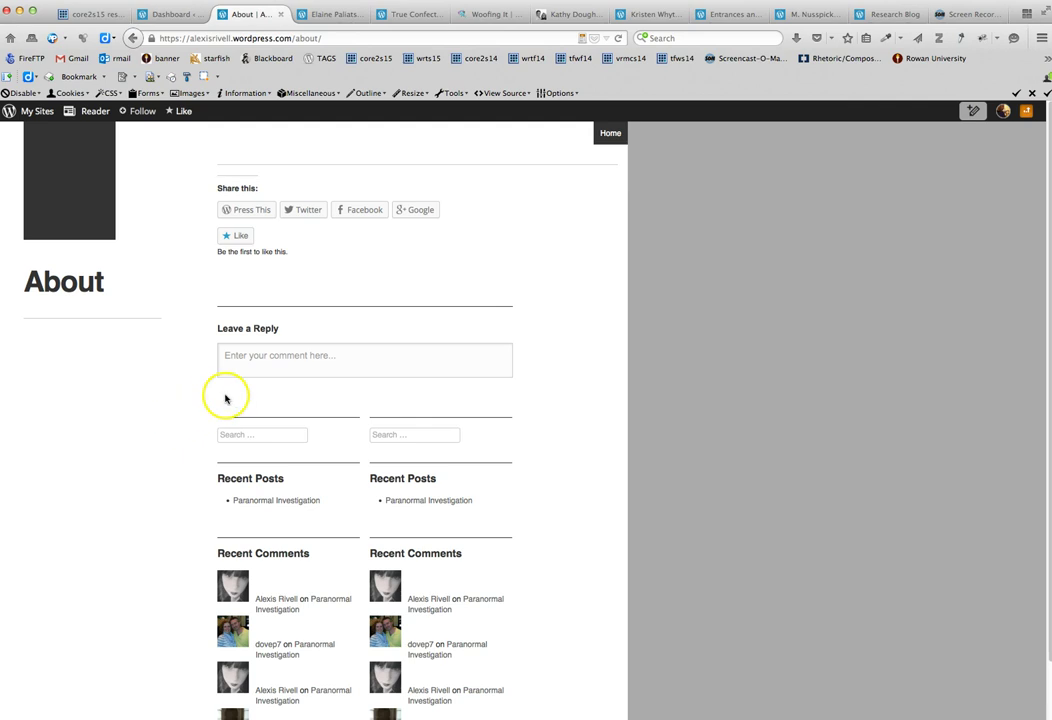
pyautogui.scroll(-5, 202, 400)
pyautogui.scroll(5, 202, 400)
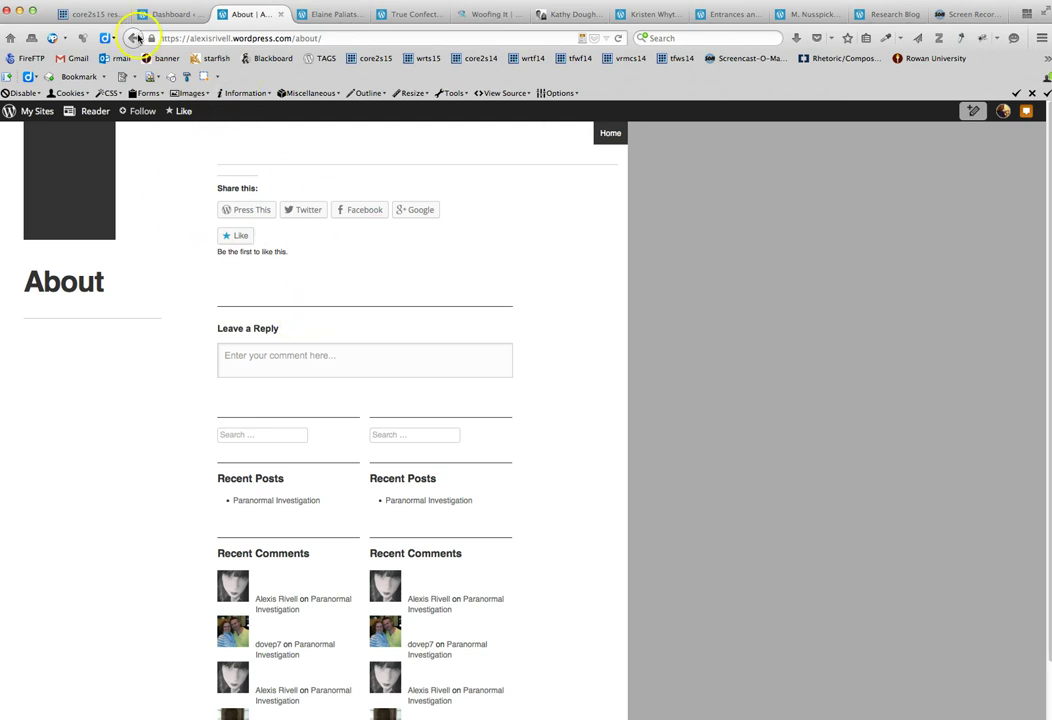
# - Switch to the research blog assignment page and read the blogging specifics and the list of required blog elements
pyautogui.click(90, 16)
pyautogui.scroll(-3, 272, 376)
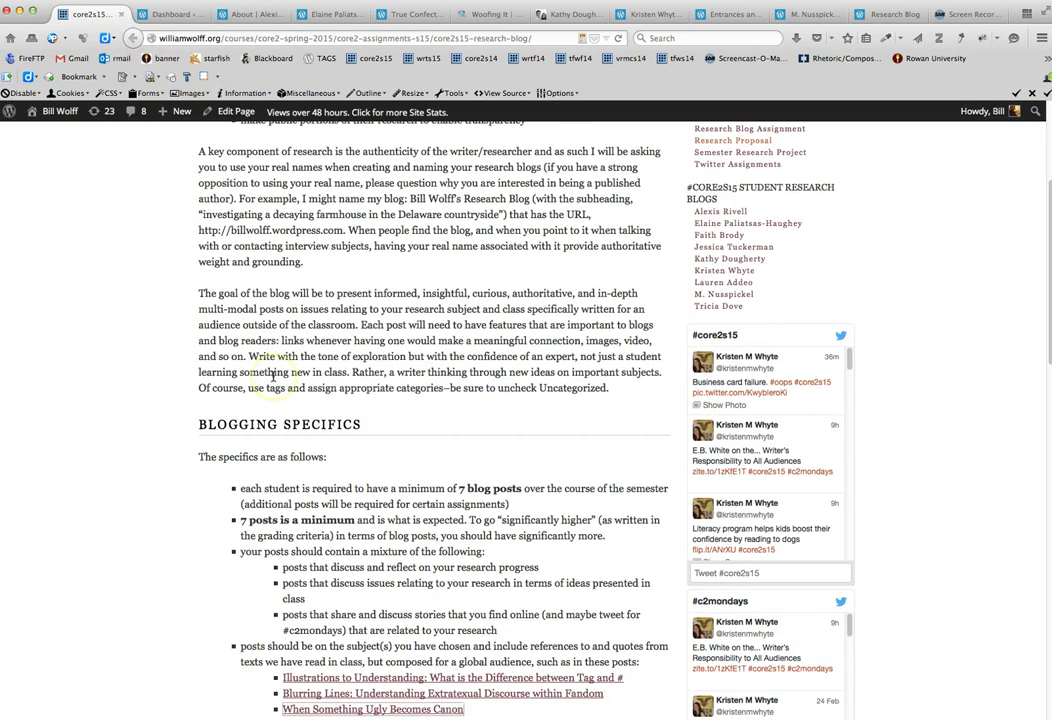
pyautogui.scroll(-6, 272, 376)
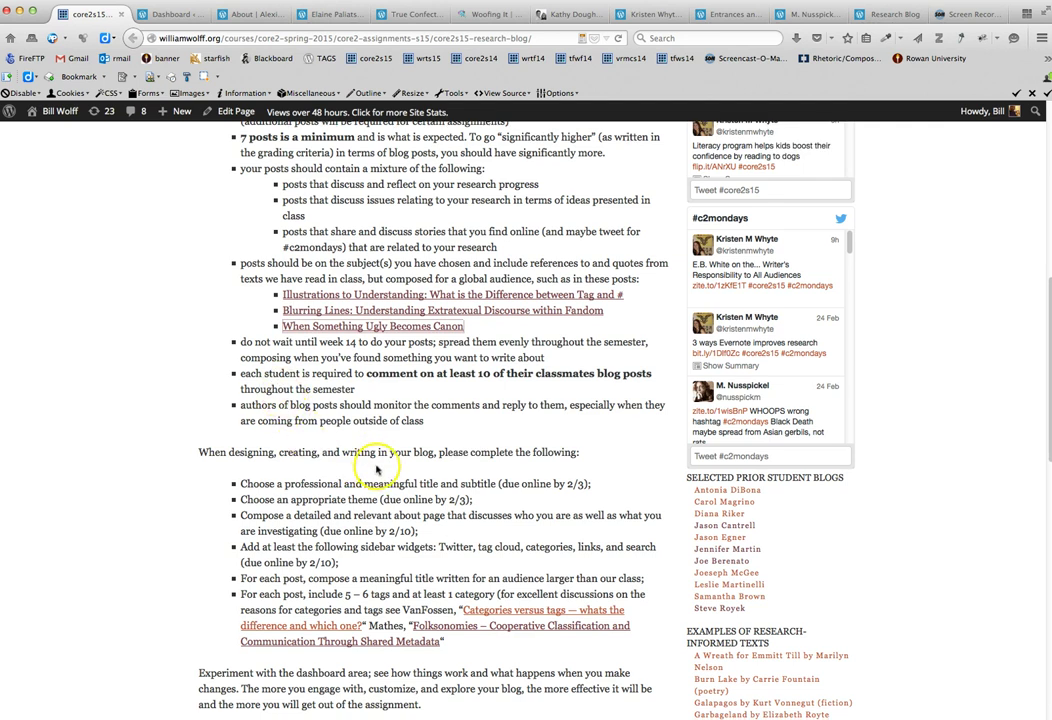
# - Return to the student blog's About page and check it against the assignment's requirements
pyautogui.click(256, 14)
pyautogui.scroll(-5, 288, 271)
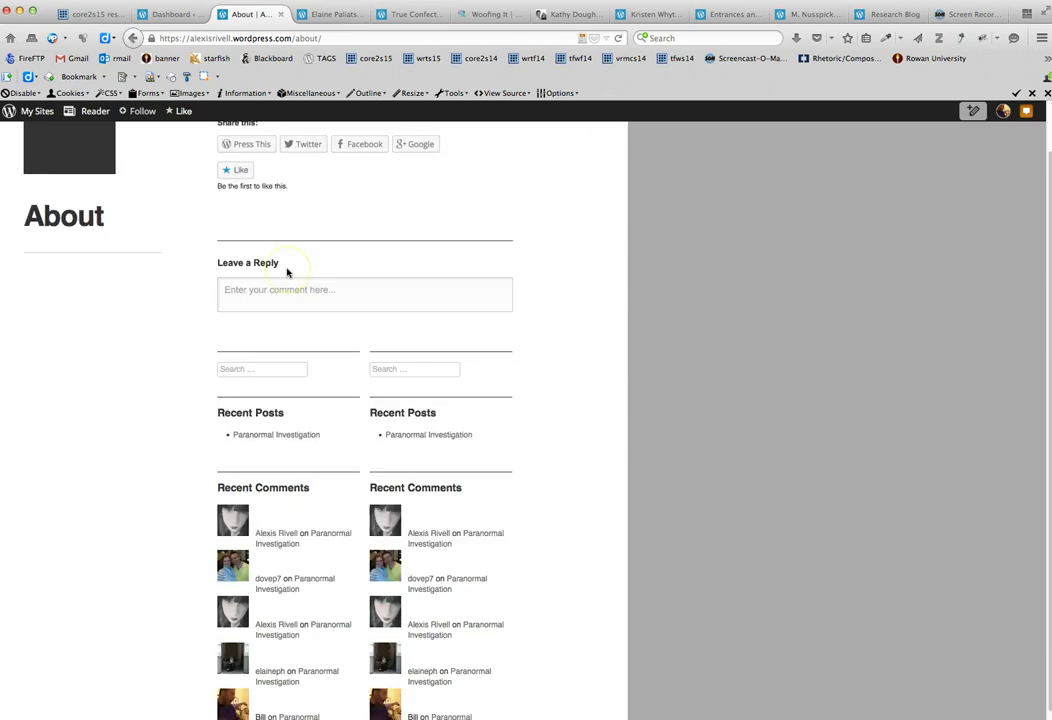
pyautogui.scroll(3, 288, 271)
pyautogui.scroll(3, 287, 272)
pyautogui.click(281, 328)
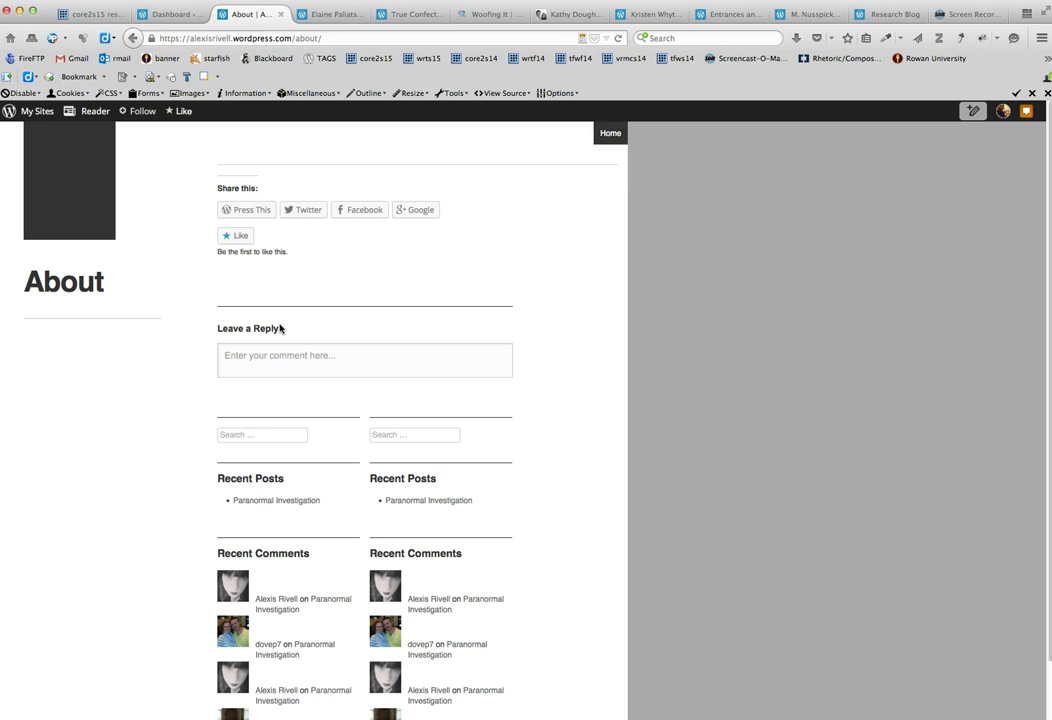
# - Go to the test blog's dashboard, list all its pages and open the About page for editing
pyautogui.click(162, 15)
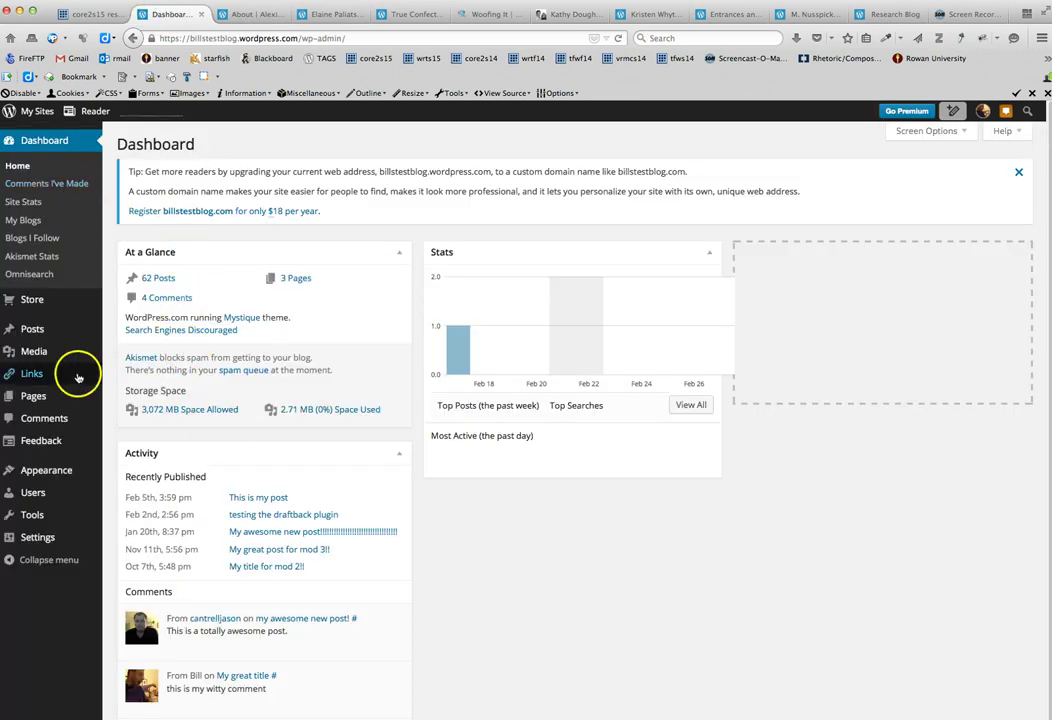
pyautogui.moveTo(30, 398)
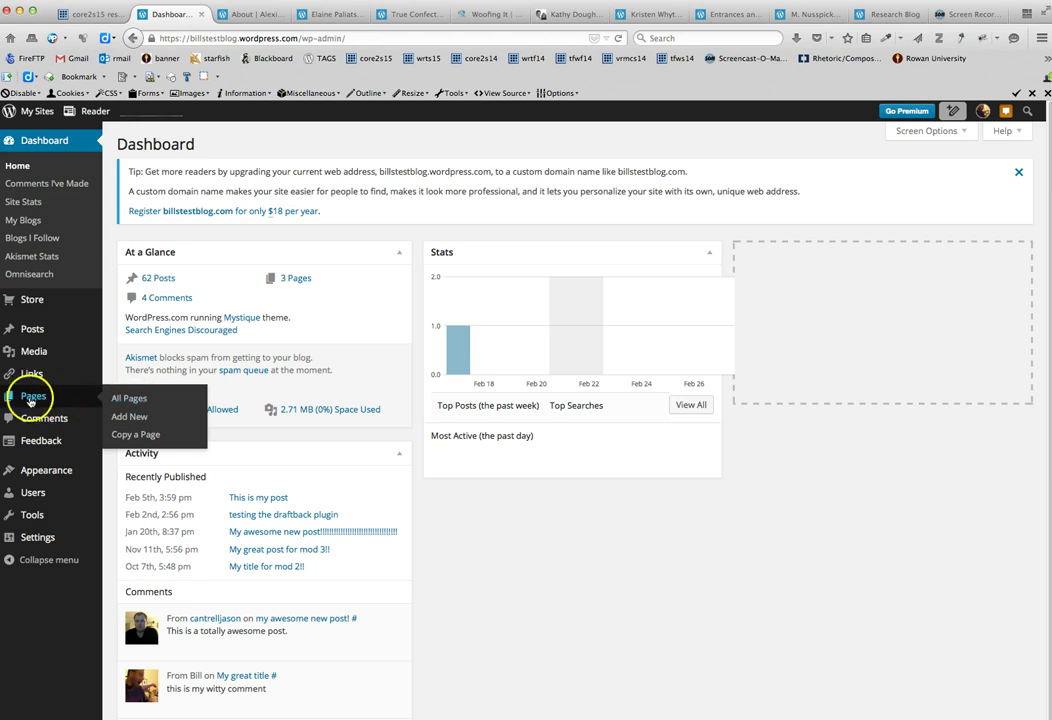
pyautogui.click(127, 399)
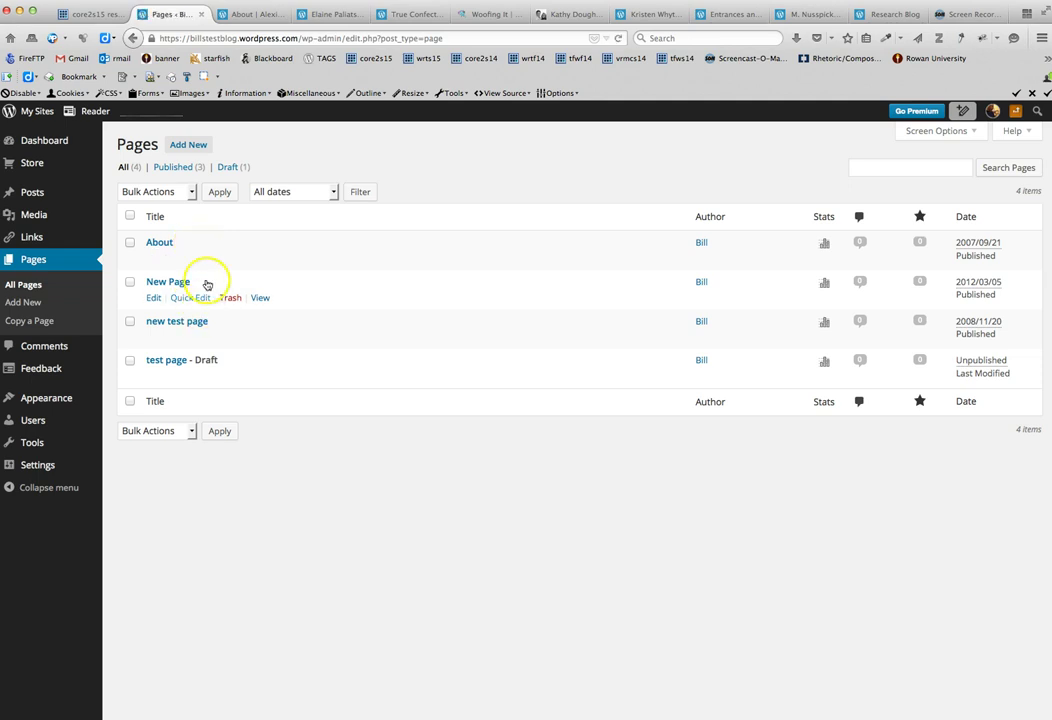
pyautogui.click(152, 259)
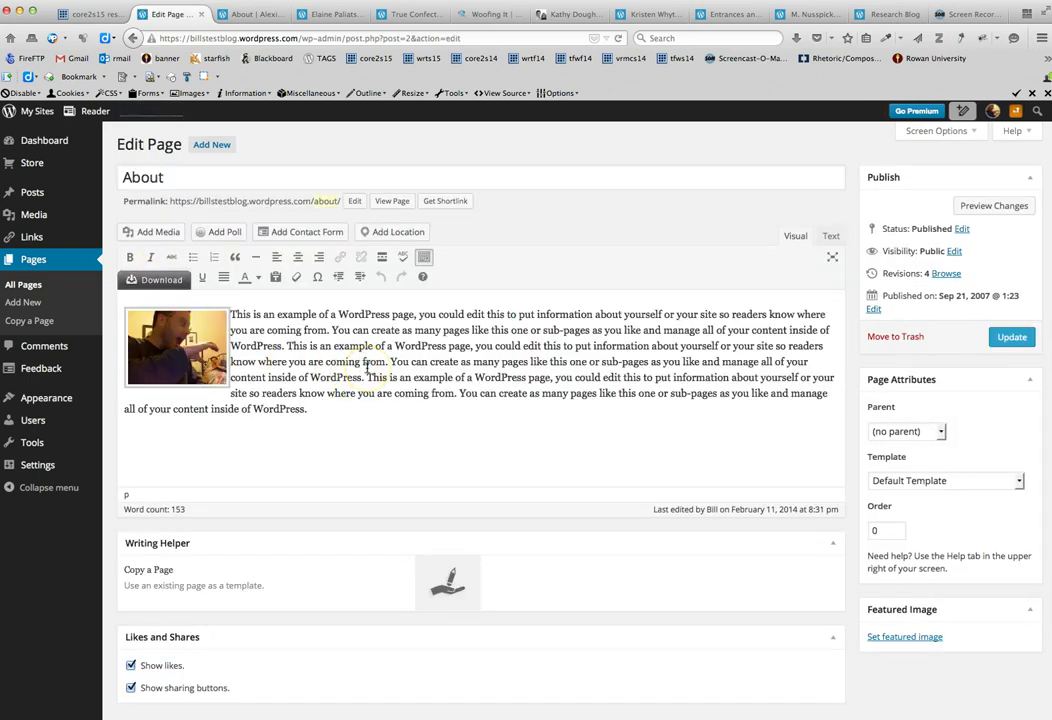
pyautogui.click(347, 410)
# - Switch back to the student's published About page and examine its layout from the header down to the comments
pyautogui.click(252, 14)
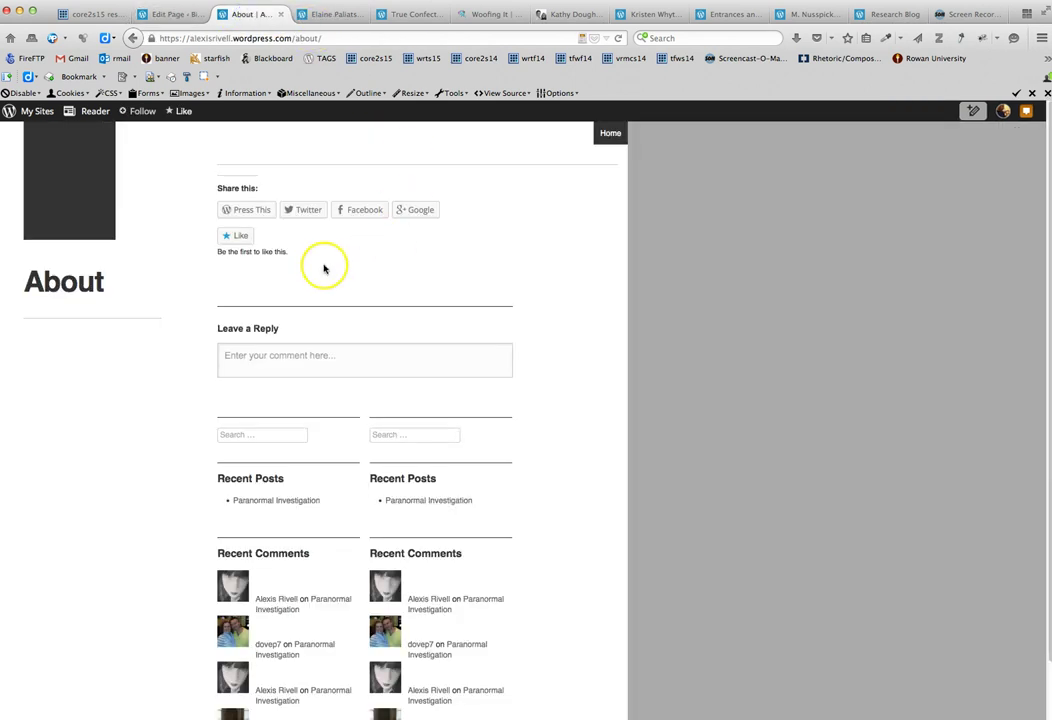
pyautogui.scroll(-3, 480, 292)
pyautogui.scroll(3, 492, 290)
pyautogui.scroll(-2, 488, 290)
pyautogui.scroll(3, 484, 291)
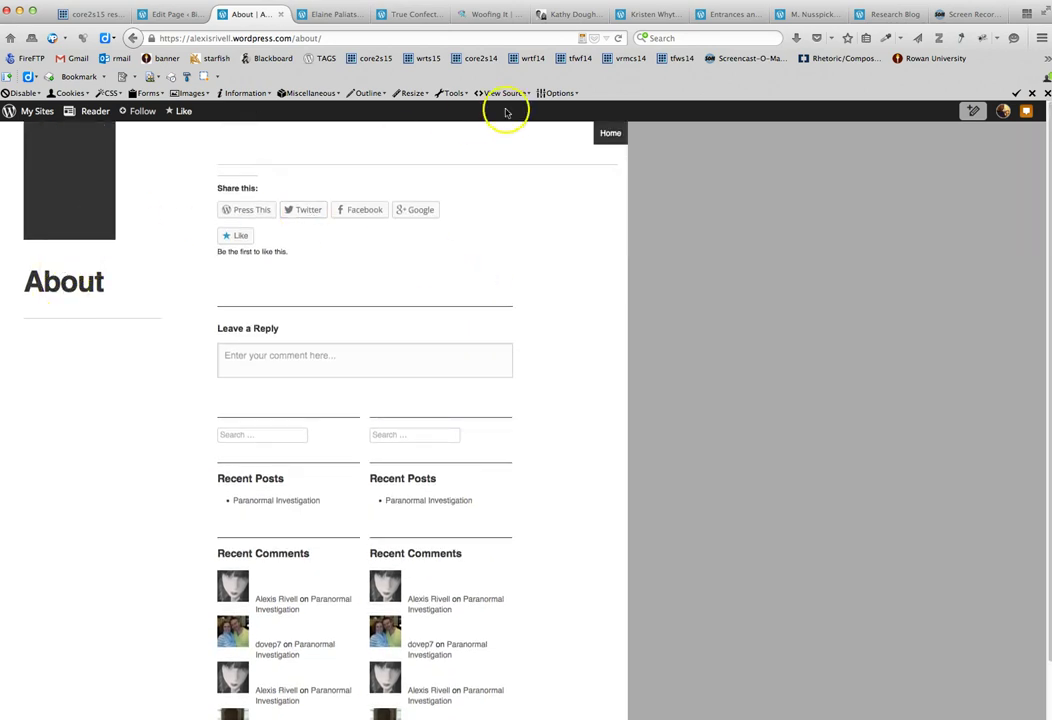
# - Go to the student blog's home page, open the Paranormal Investigation post and skim its text
pyautogui.click(615, 135)
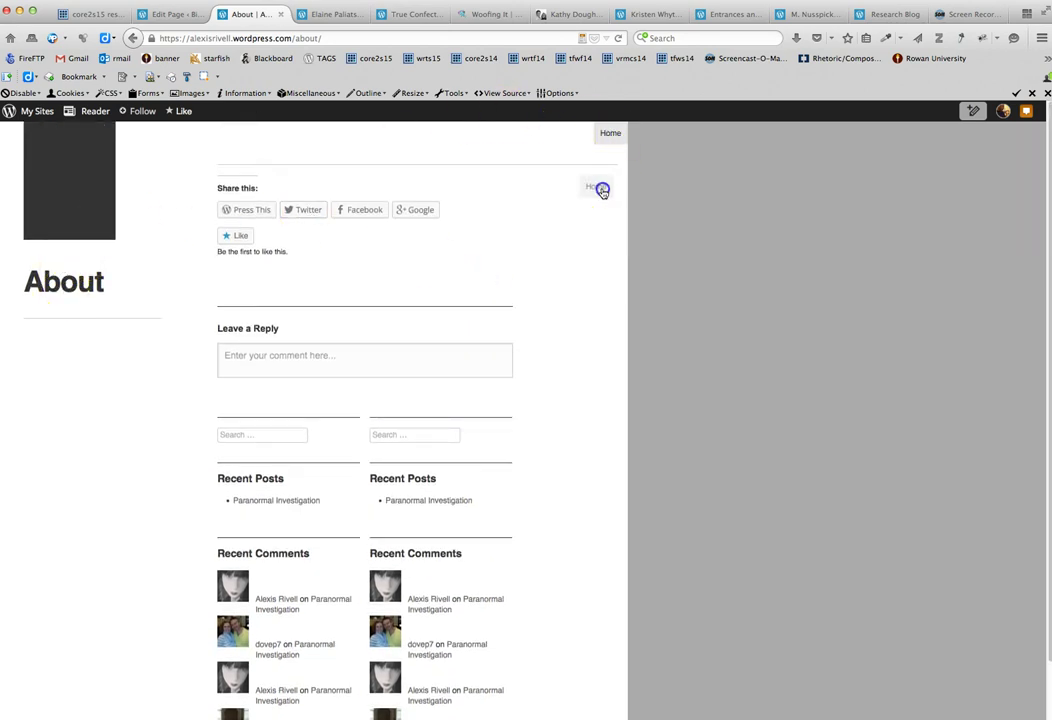
pyautogui.click(610, 134)
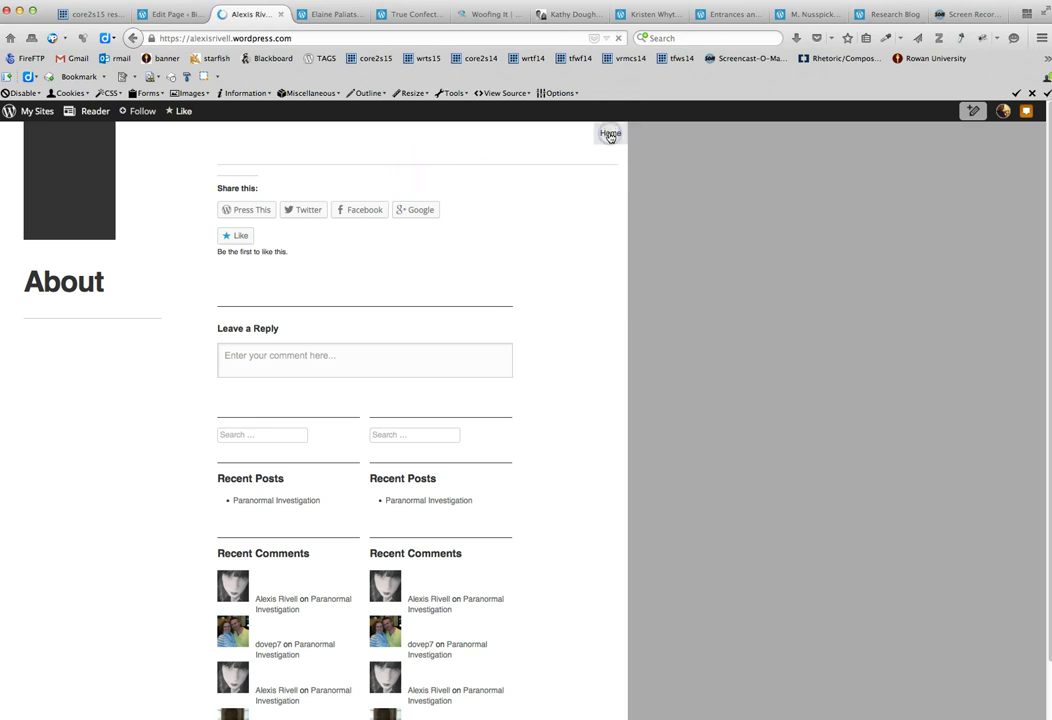
pyautogui.click(259, 331)
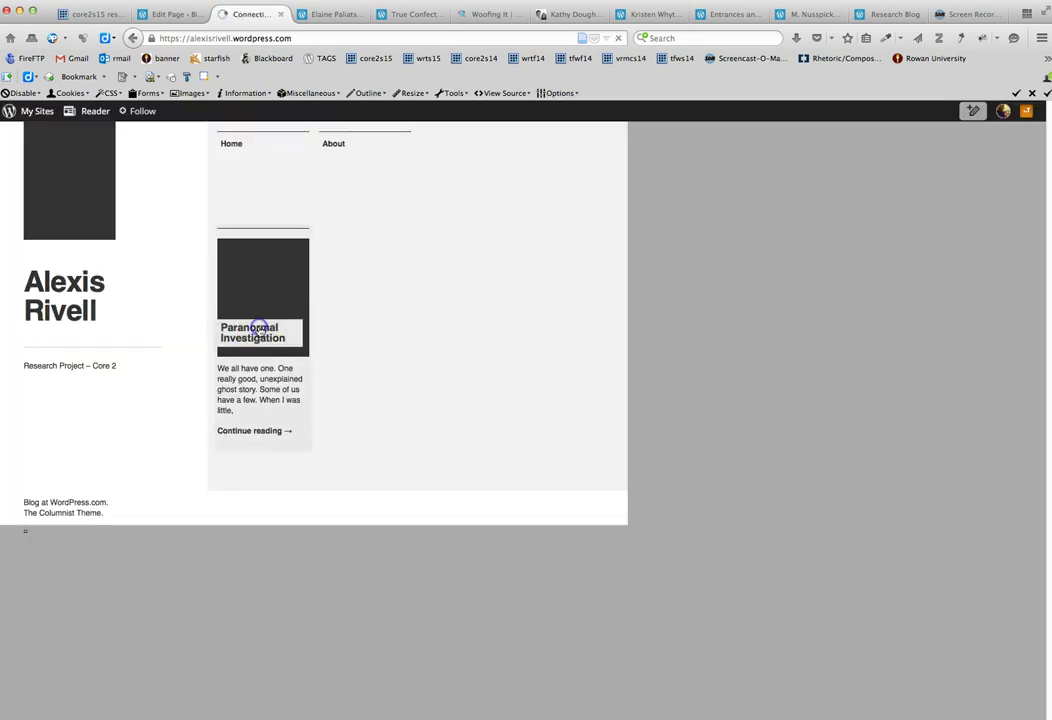
pyautogui.scroll(-1, 352, 283)
pyautogui.scroll(-5, 352, 283)
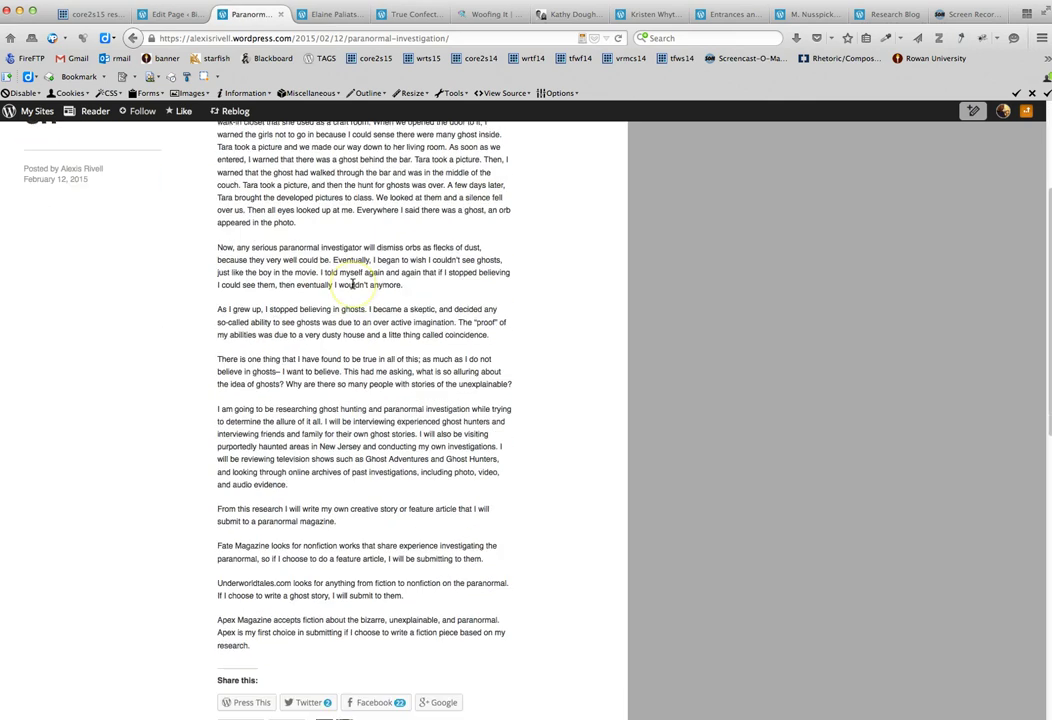
# - Review the Paranormal Investigation post's tags, byline and date along with its opening text
pyautogui.scroll(7, 352, 285)
pyautogui.press('super+r')
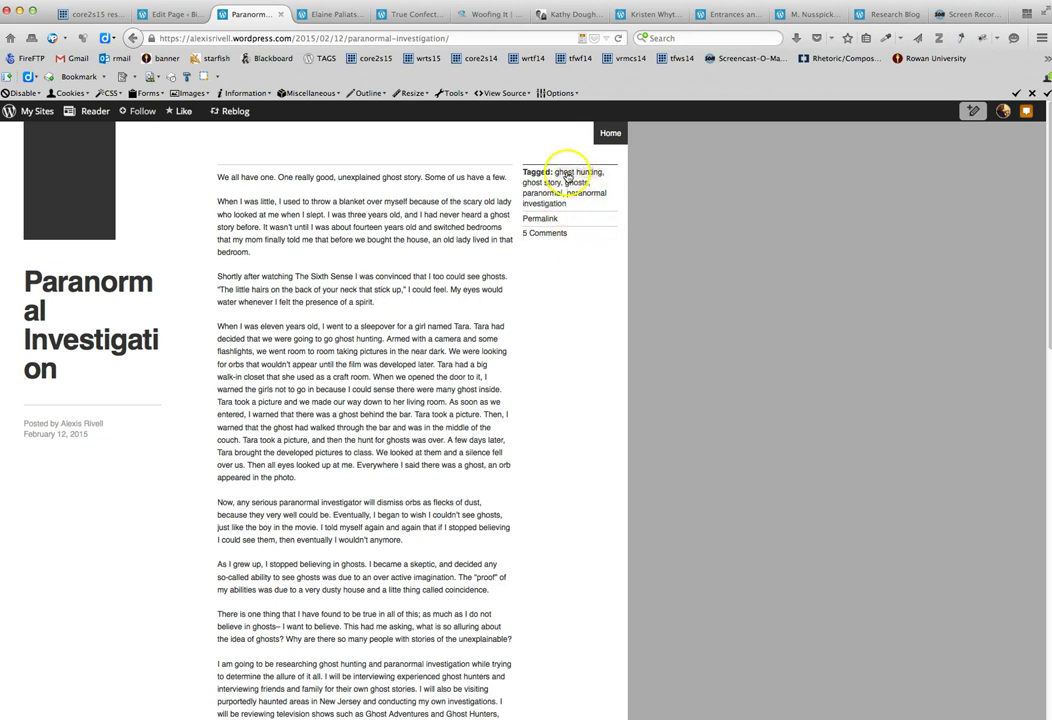
pyautogui.scroll(-6, 378, 238)
pyautogui.scroll(6, 378, 241)
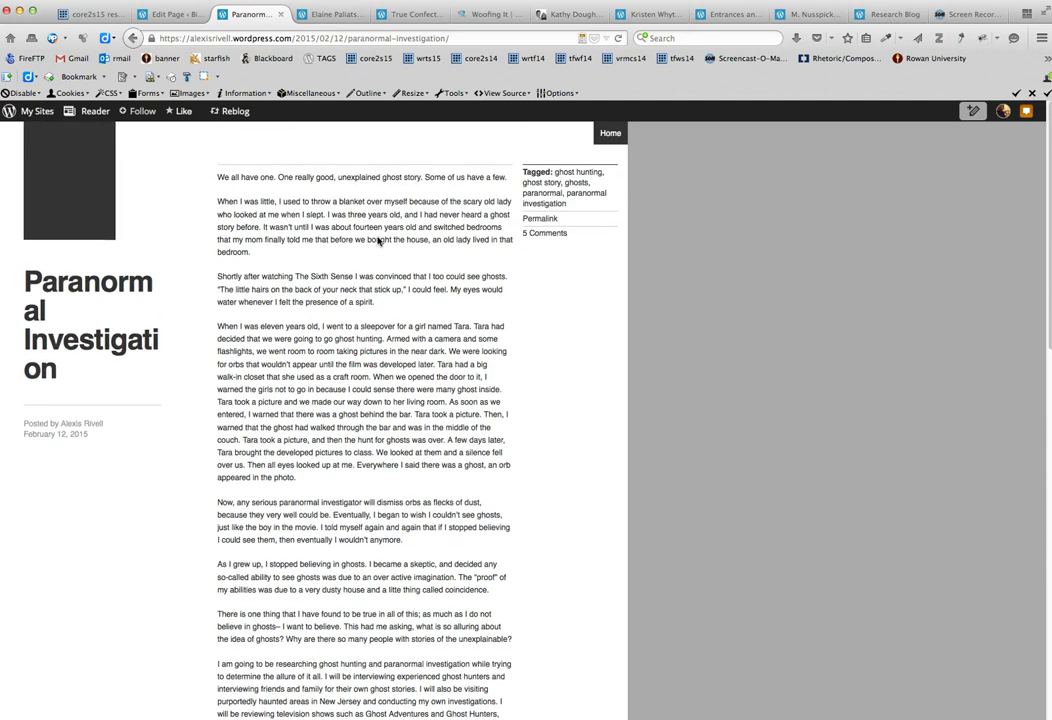
pyautogui.scroll(-3, 378, 241)
pyautogui.scroll(3, 378, 241)
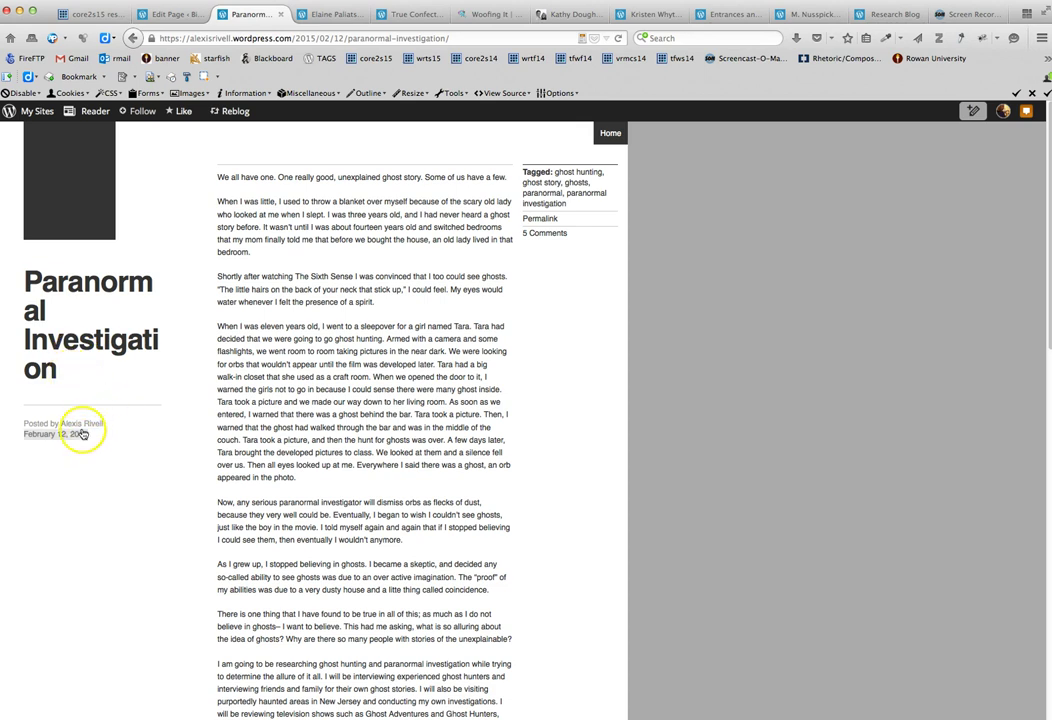
# - Switch to the test blog's dashboard and request its Appearance settings
pyautogui.click(138, 16)
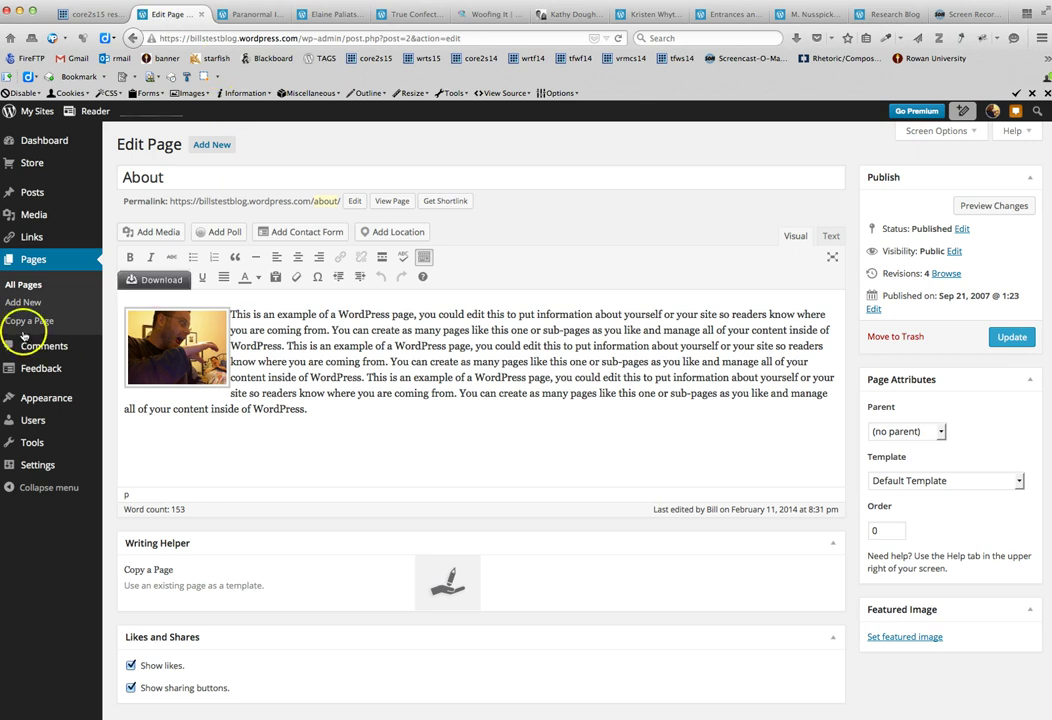
pyautogui.moveTo(24, 403)
pyautogui.click(141, 404)
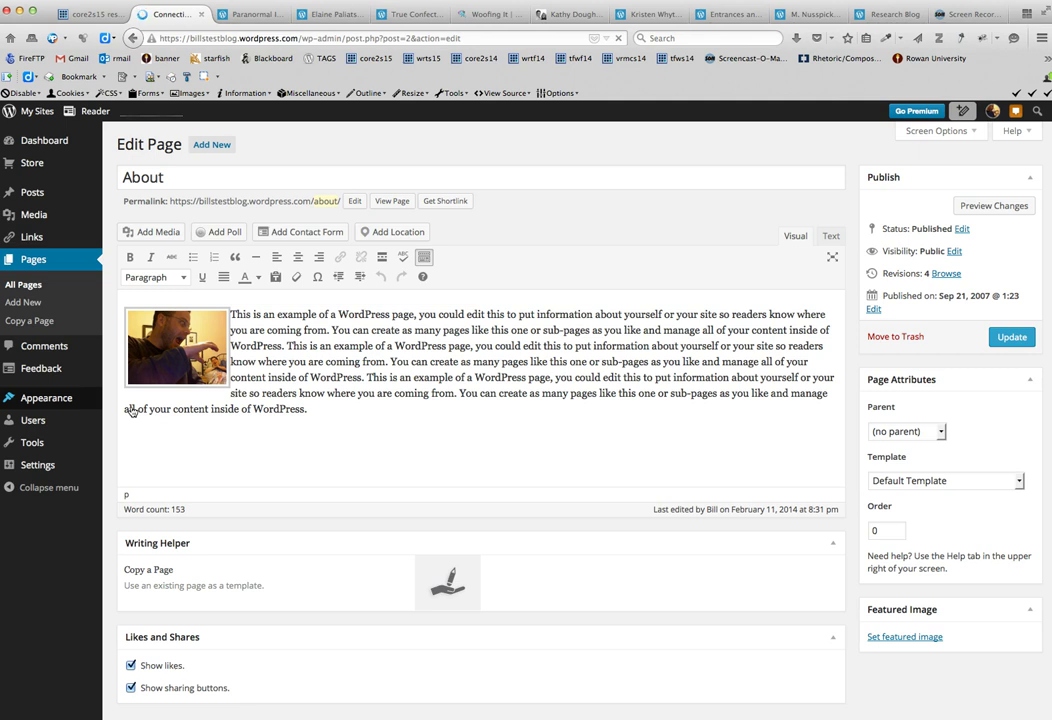
# - Return to the Paranormal Investigation post and read through it for places where links or media could be added
pyautogui.click(240, 14)
pyautogui.scroll(-5, 148, 314)
pyautogui.scroll(4, 235, 298)
pyautogui.scroll(2, 265, 333)
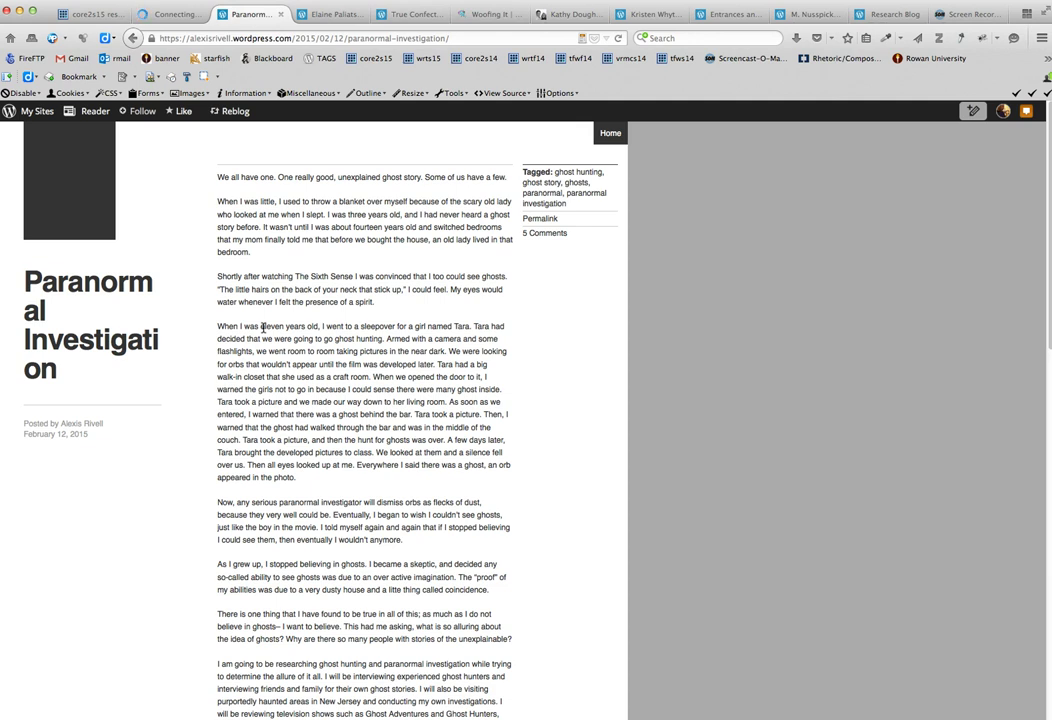
pyautogui.scroll(-8, 251, 250)
pyautogui.scroll(6, 249, 270)
pyautogui.scroll(3, 250, 276)
pyautogui.scroll(-1, 372, 537)
pyautogui.scroll(-6, 372, 537)
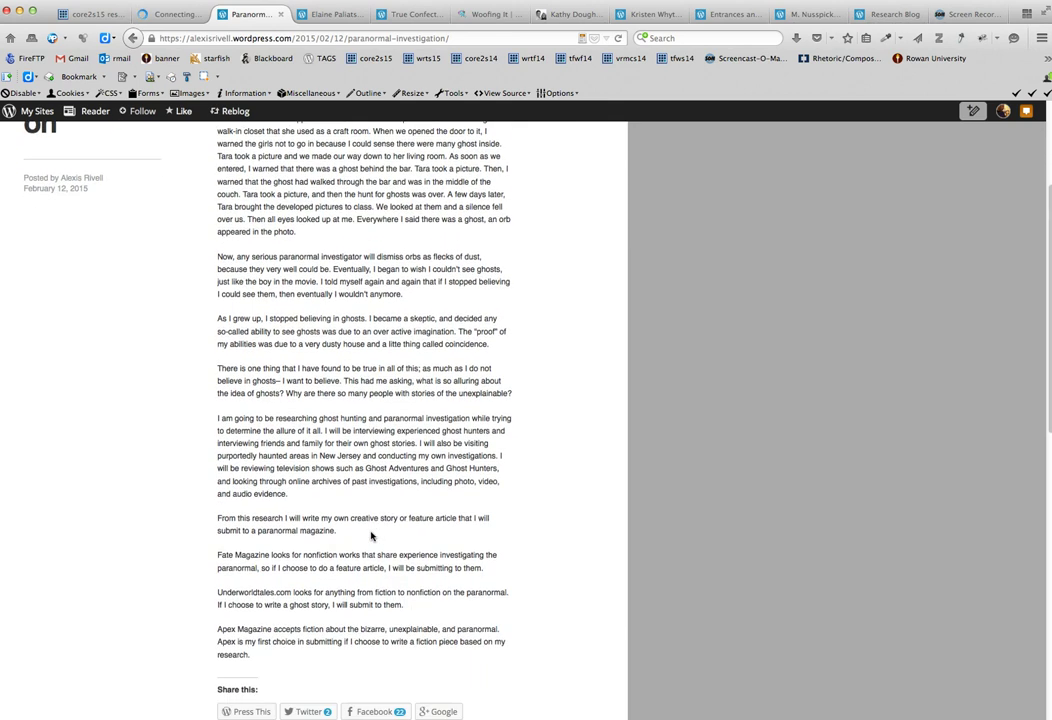
# - Highlight "Fate Magazine", "Ghost Adventures and Ghost Hunters", "haunted areas in New Jersey" and "The Sixth Sense" in turn within the post
pyautogui.moveTo(215, 553); pyautogui.dragTo(270, 554)
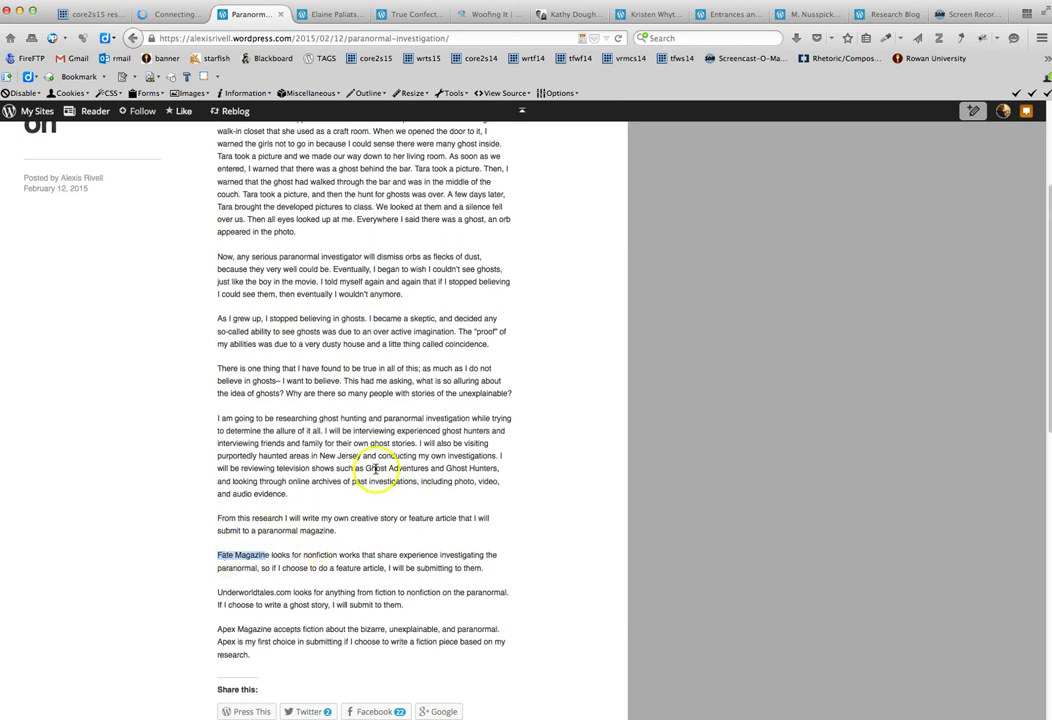
pyautogui.moveTo(366, 467); pyautogui.dragTo(495, 468)
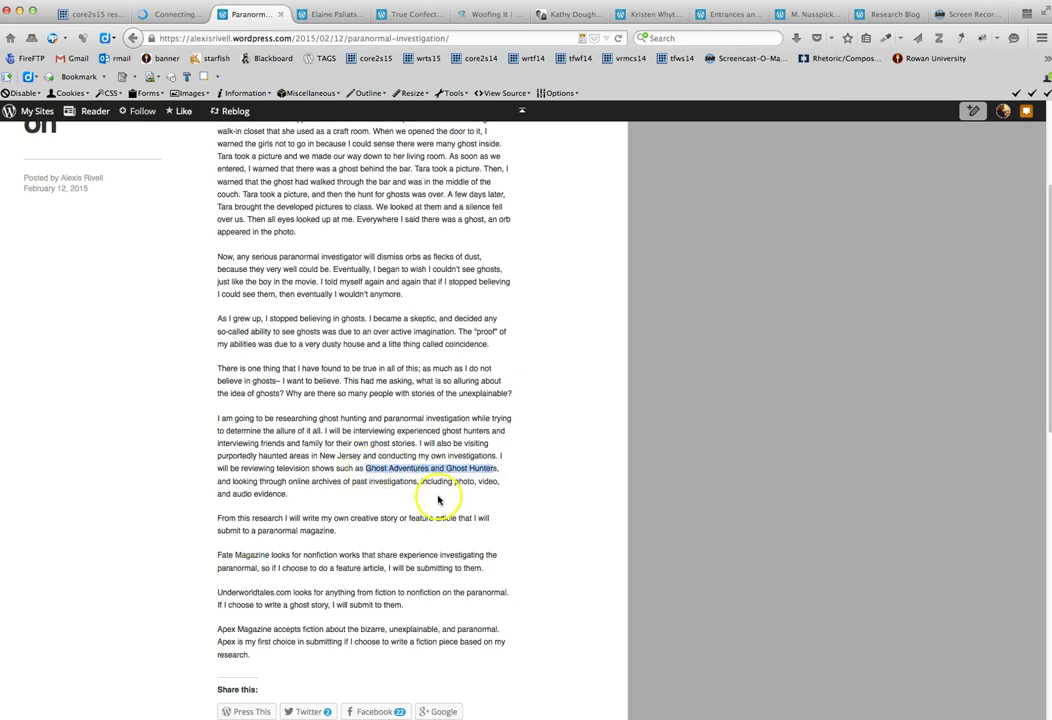
pyautogui.scroll(1, 399, 500)
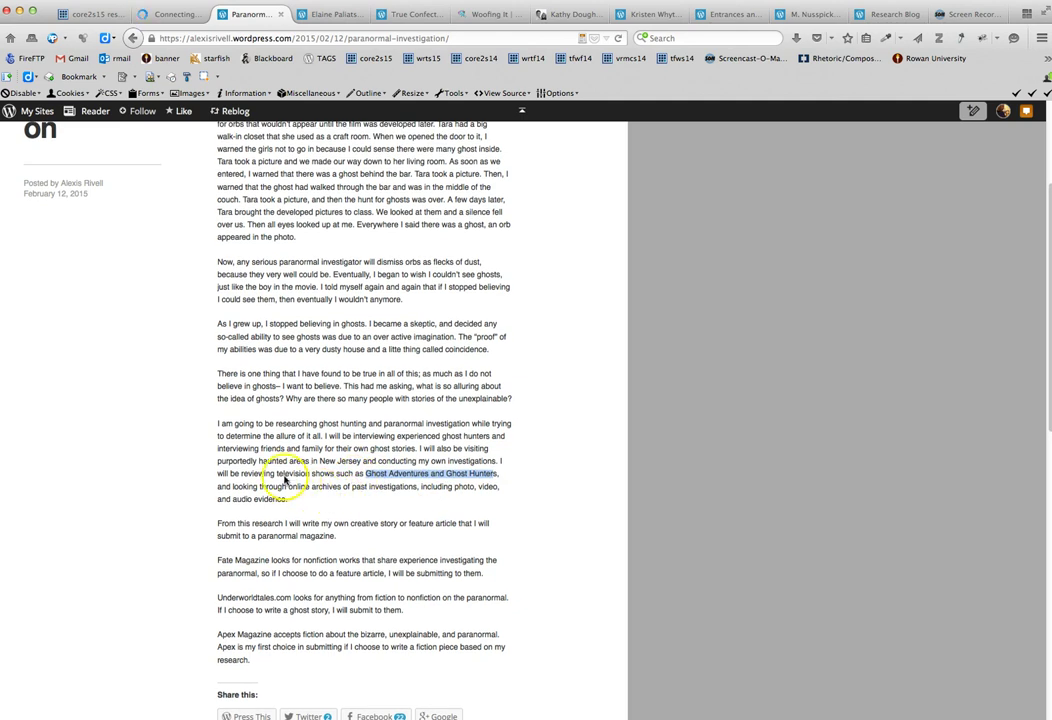
pyautogui.moveTo(259, 461); pyautogui.dragTo(362, 462)
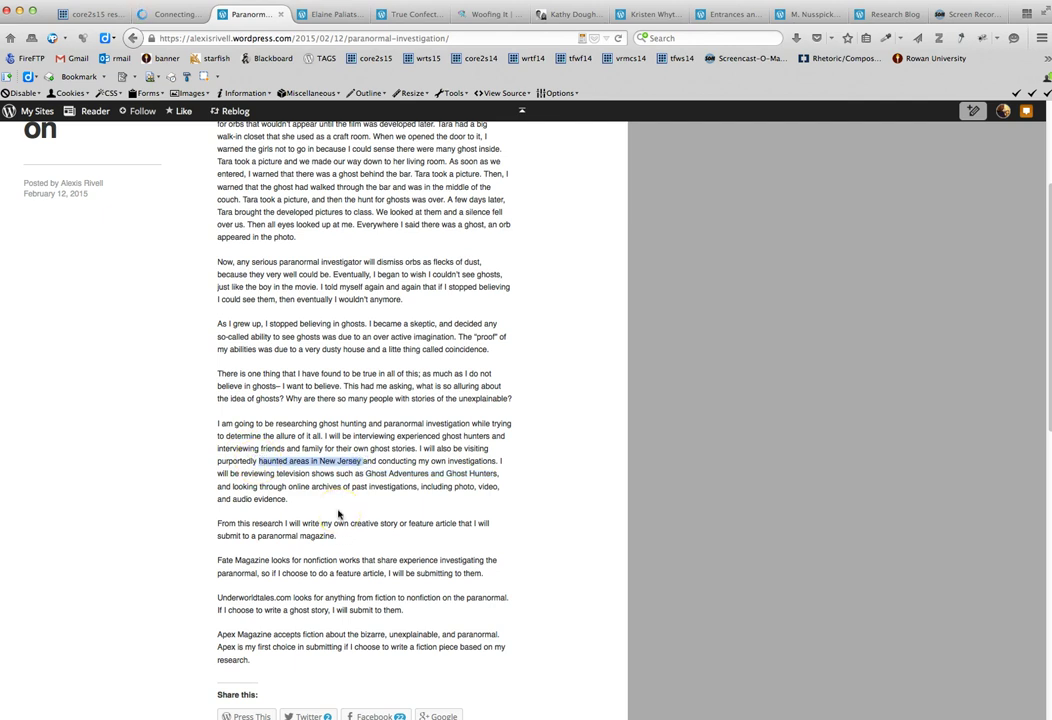
pyautogui.scroll(4, 338, 514)
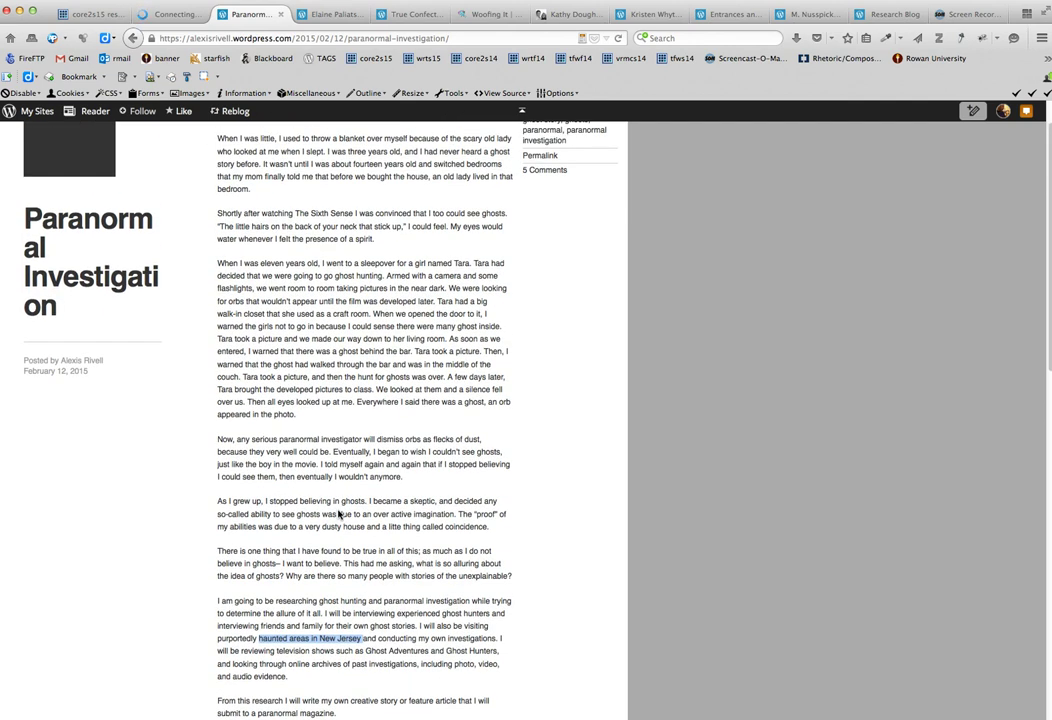
pyautogui.scroll(2, 338, 514)
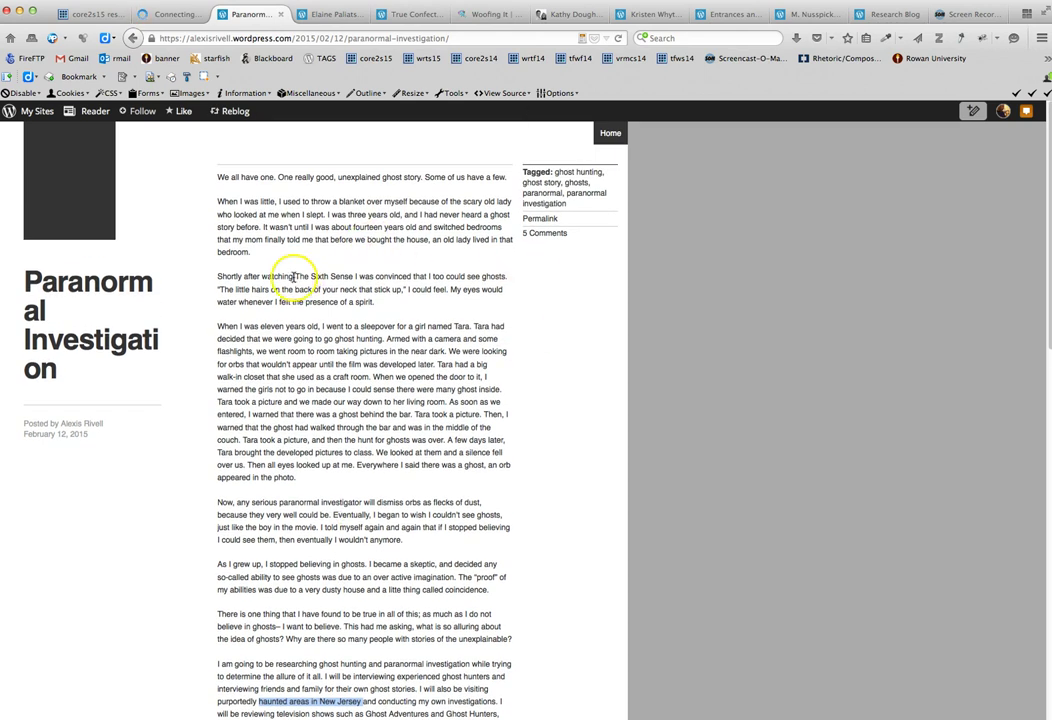
pyautogui.click(299, 277)
pyautogui.moveTo(352, 277); pyautogui.dragTo(354, 277)
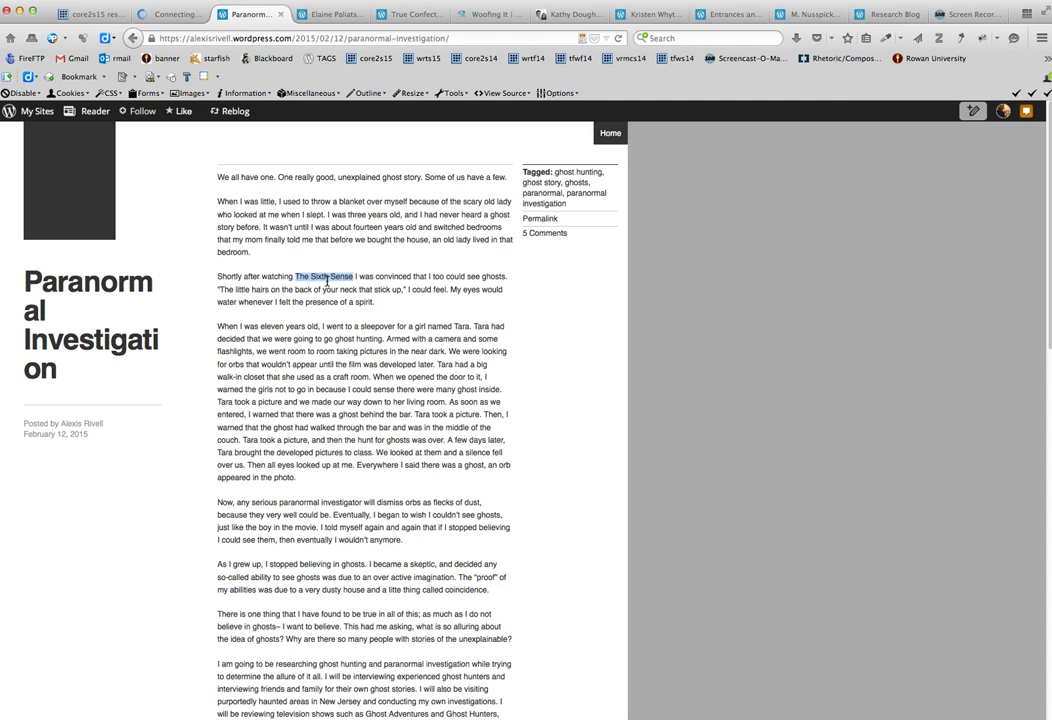
# - Return to the test blog's dashboard and try to open the Appearance settings again
pyautogui.click(160, 14)
pyautogui.click(48, 398)
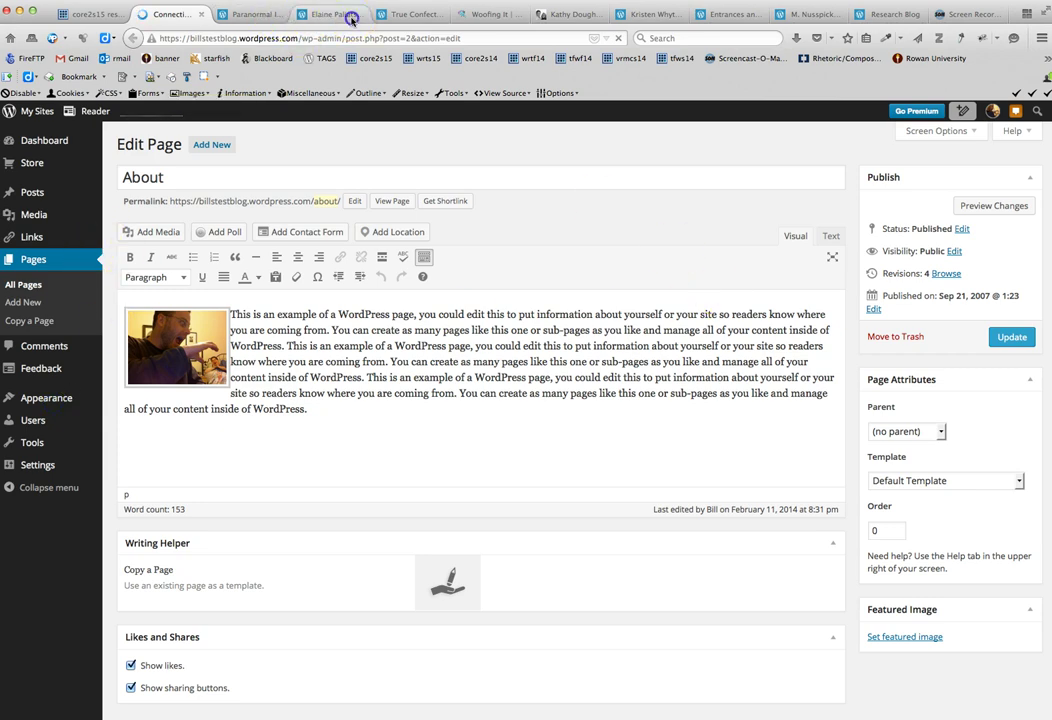
# - Open the birdcage-themed research blog and examine its header, sidebar widgets, 5 Early Thoughts post and research proposal post
pyautogui.click(330, 14)
pyautogui.scroll(-4, 185, 235)
pyautogui.scroll(4, 185, 235)
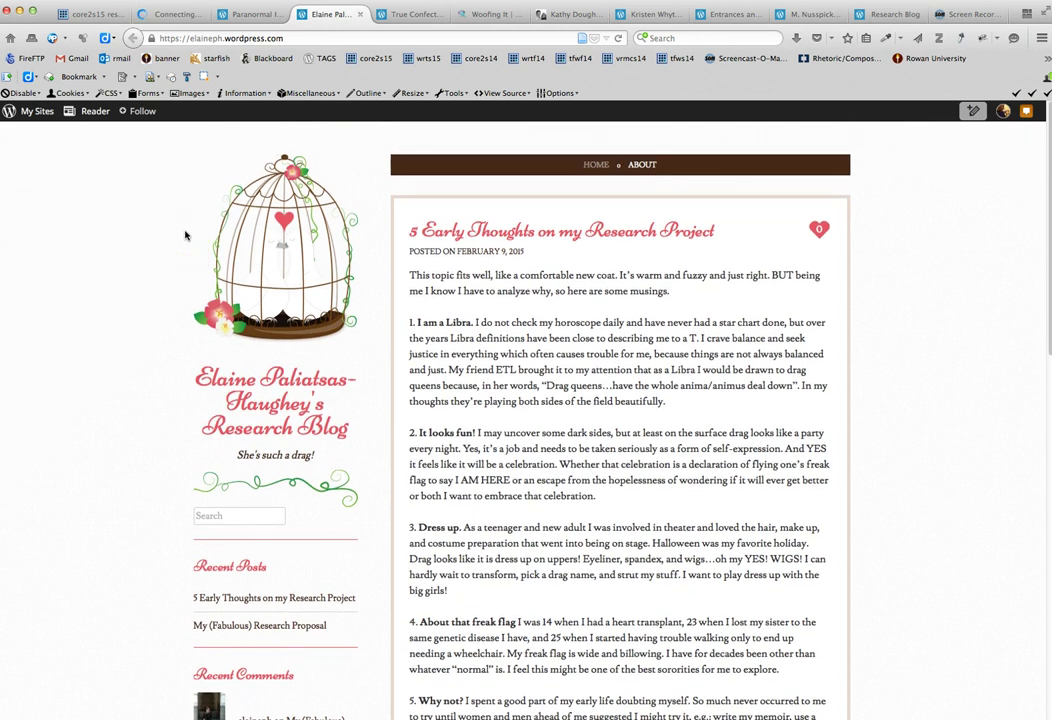
pyautogui.scroll(-5, 185, 233)
pyautogui.scroll(5, 185, 233)
pyautogui.click(310, 256)
pyautogui.scroll(-4, 184, 281)
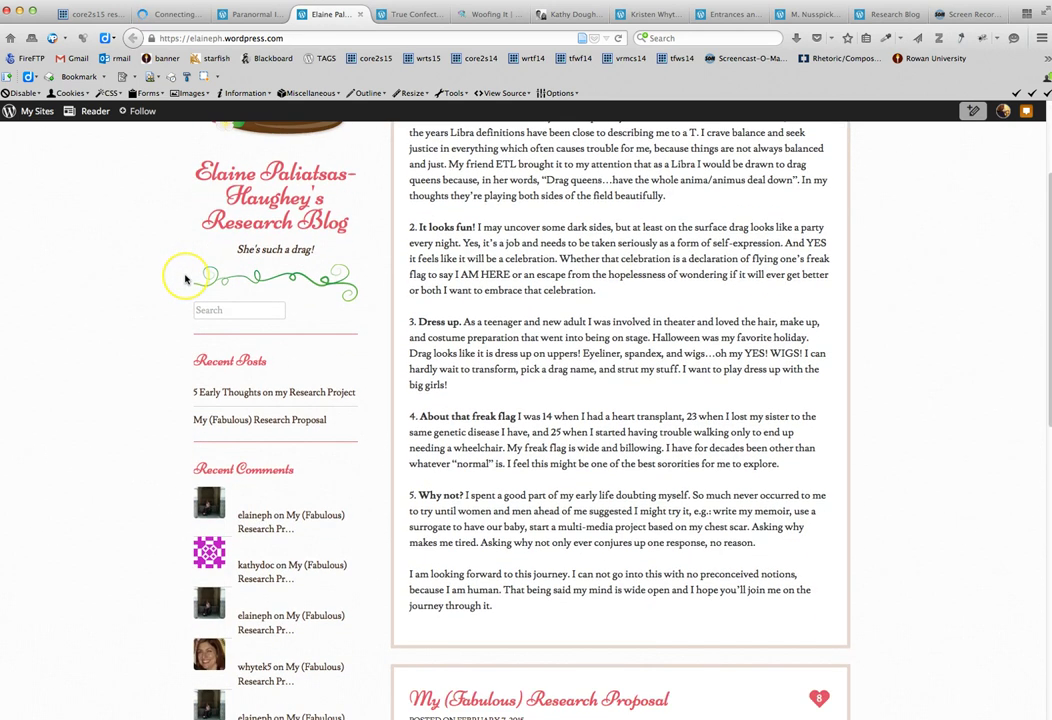
pyautogui.scroll(-4, 184, 281)
pyautogui.scroll(8, 184, 281)
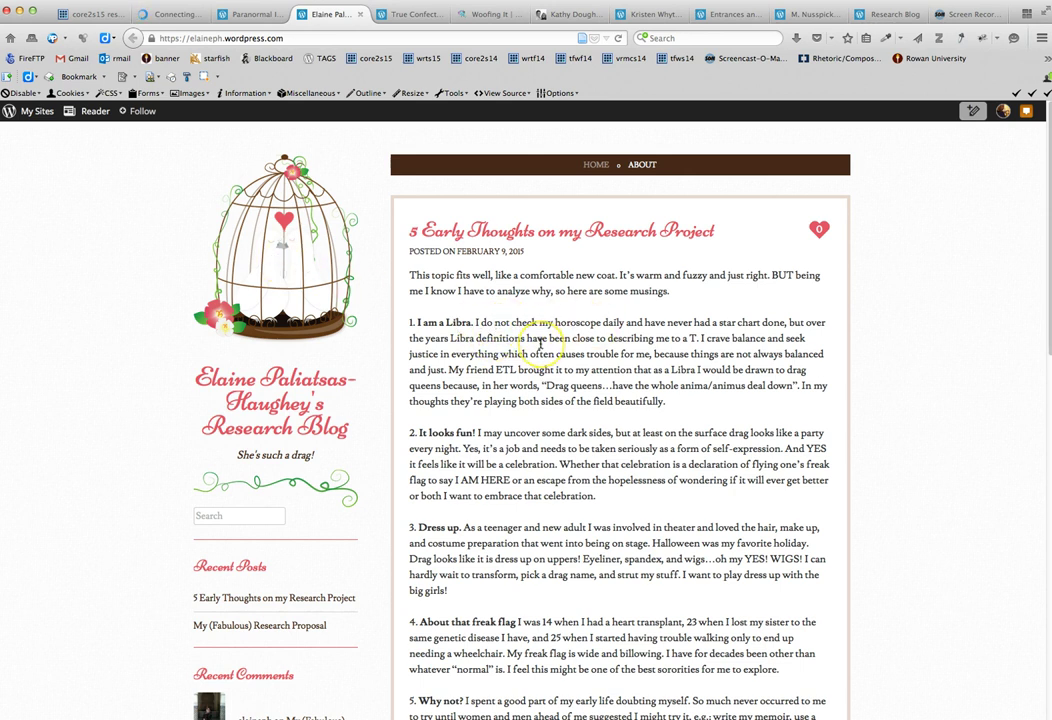
pyautogui.scroll(-15, 540, 342)
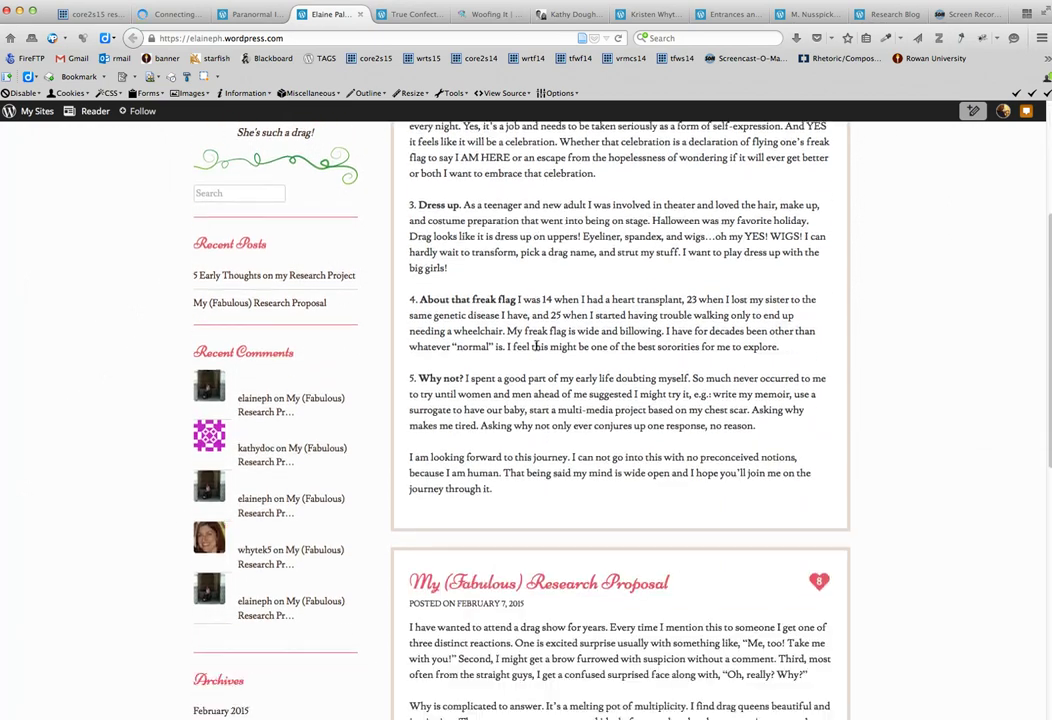
# - Return to the header area of the birdcage-themed blog and highlight the tagline "She's such a drag!"
pyautogui.scroll(12, 537, 347)
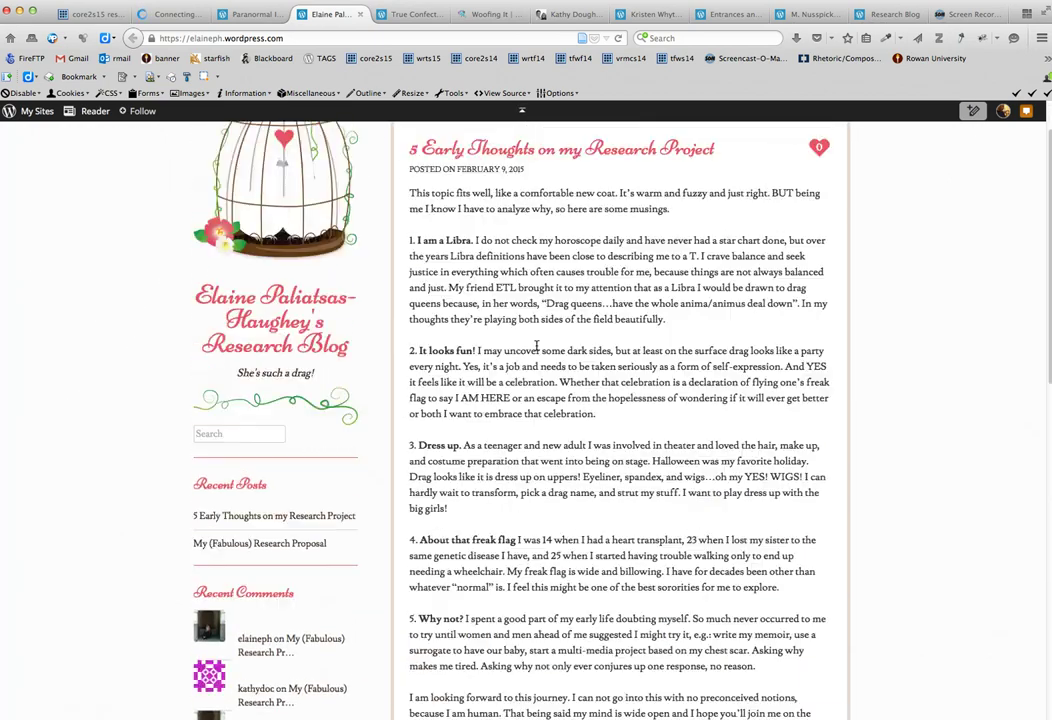
pyautogui.scroll(2, 245, 305)
pyautogui.scroll(-3, 291, 369)
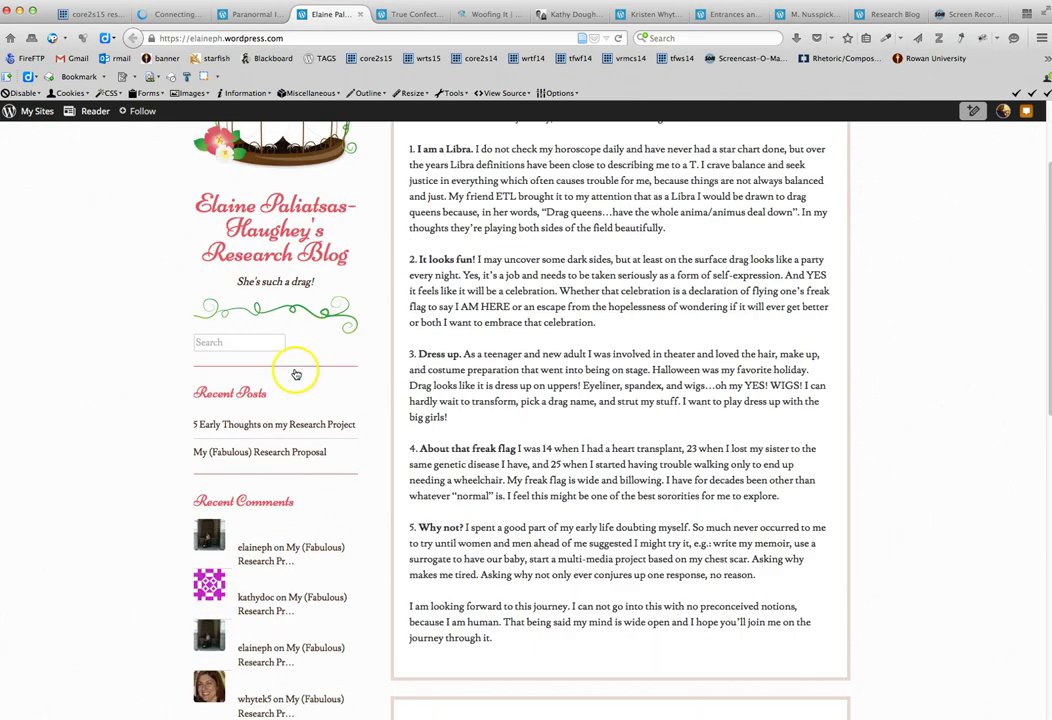
pyautogui.moveTo(239, 284); pyautogui.dragTo(321, 285)
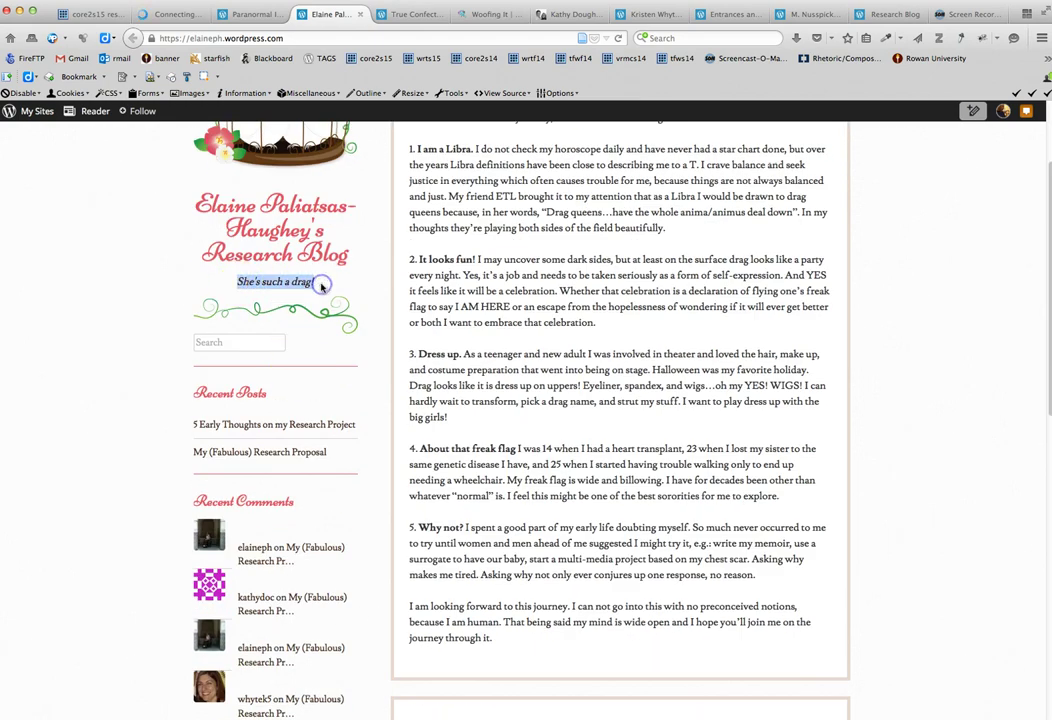
pyautogui.click(265, 343)
# - Examine which sidebar widgets the birdcage-themed blog has, from its search box to its archives
pyautogui.scroll(-3, 273, 337)
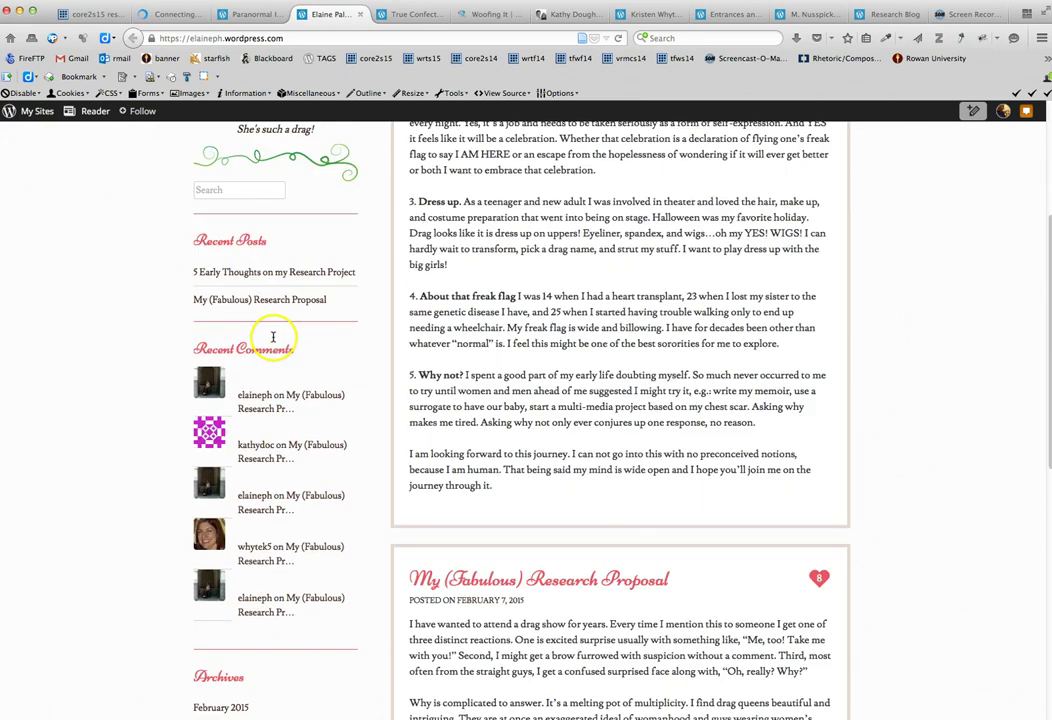
pyautogui.scroll(-5, 268, 345)
pyautogui.scroll(5, 275, 357)
pyautogui.scroll(5, 273, 357)
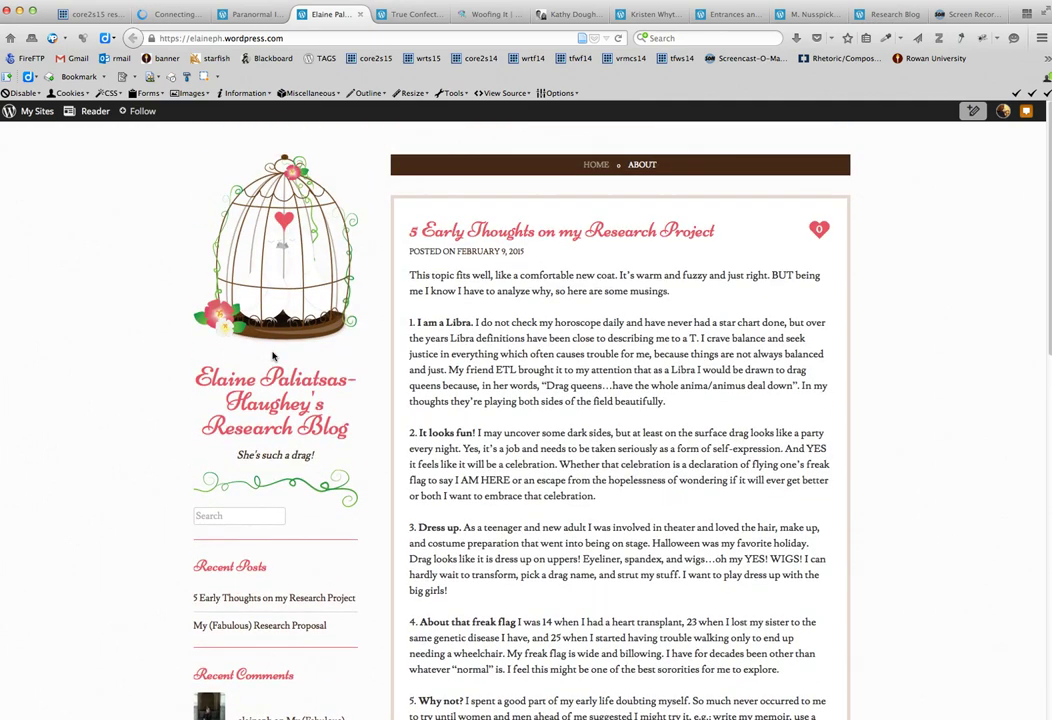
pyautogui.scroll(-5, 272, 353)
pyautogui.scroll(5, 272, 353)
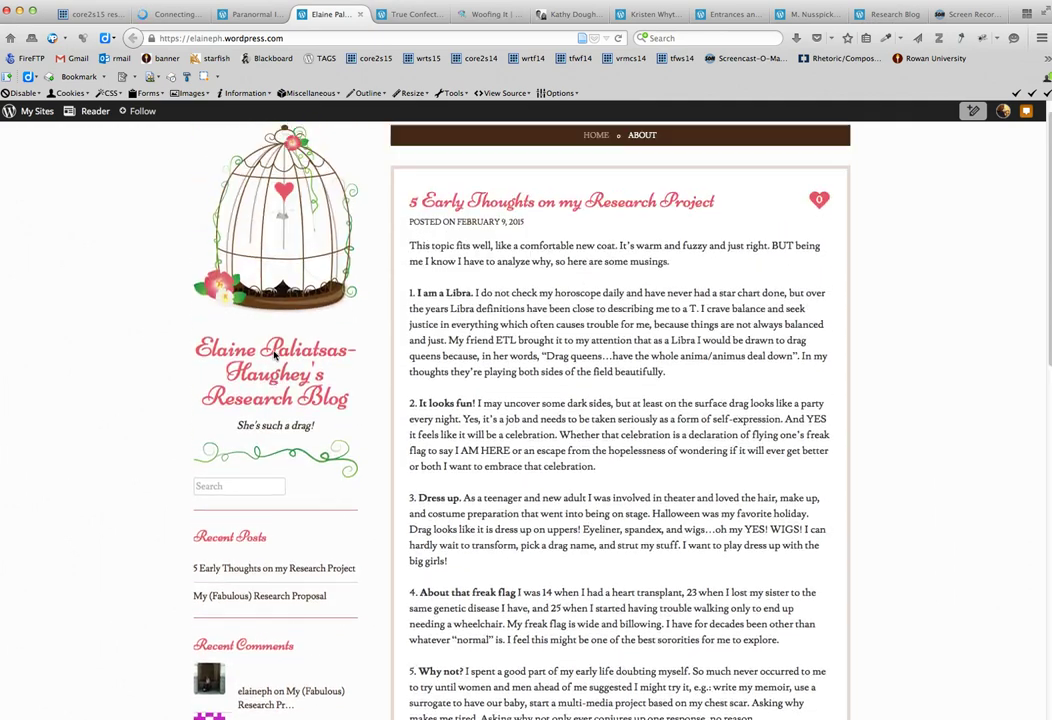
pyautogui.scroll(-3, 274, 355)
pyautogui.scroll(3, 274, 355)
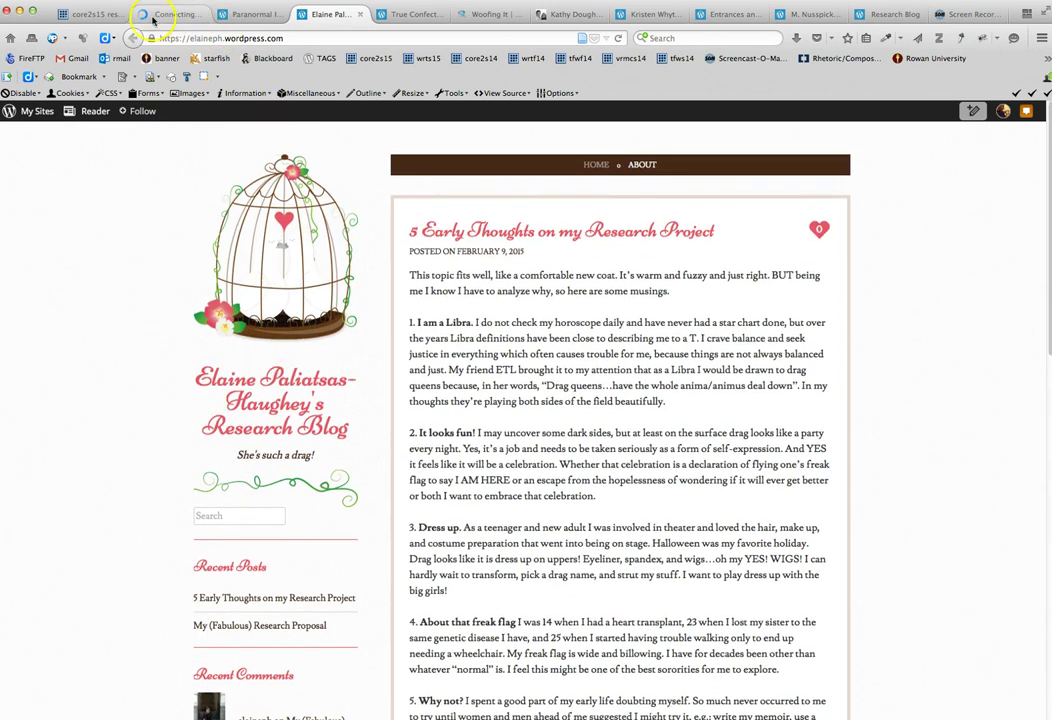
# - Return to the research blog assignment page and highlight "Twitter" in the list of required sidebar widgets
pyautogui.click(101, 16)
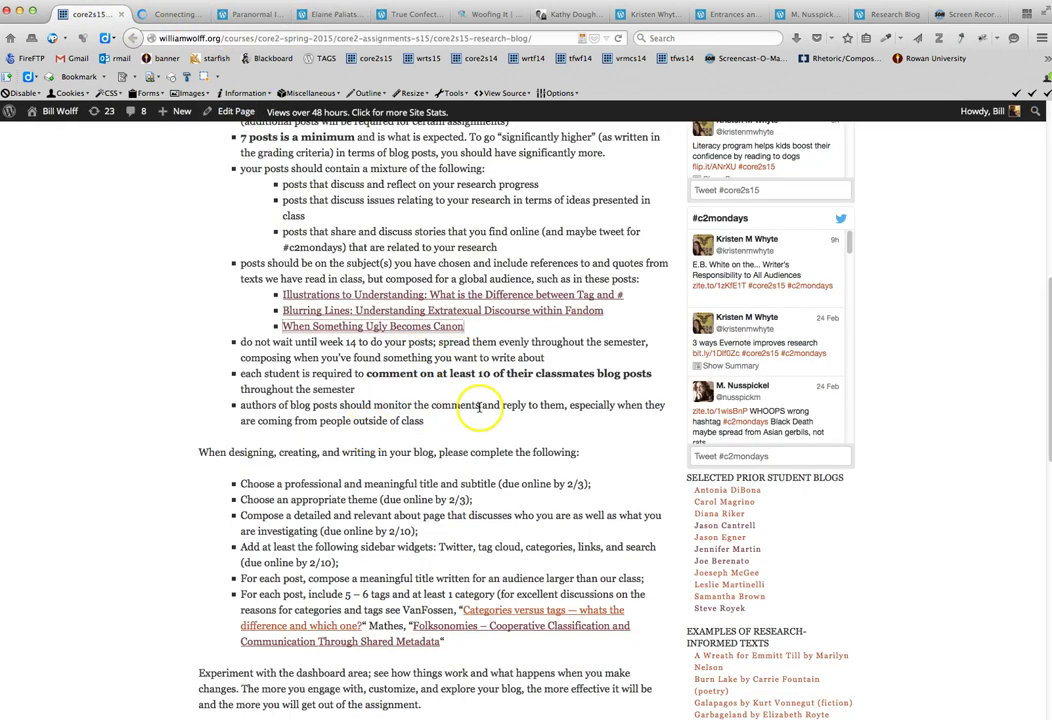
pyautogui.moveTo(437, 549); pyautogui.dragTo(475, 547)
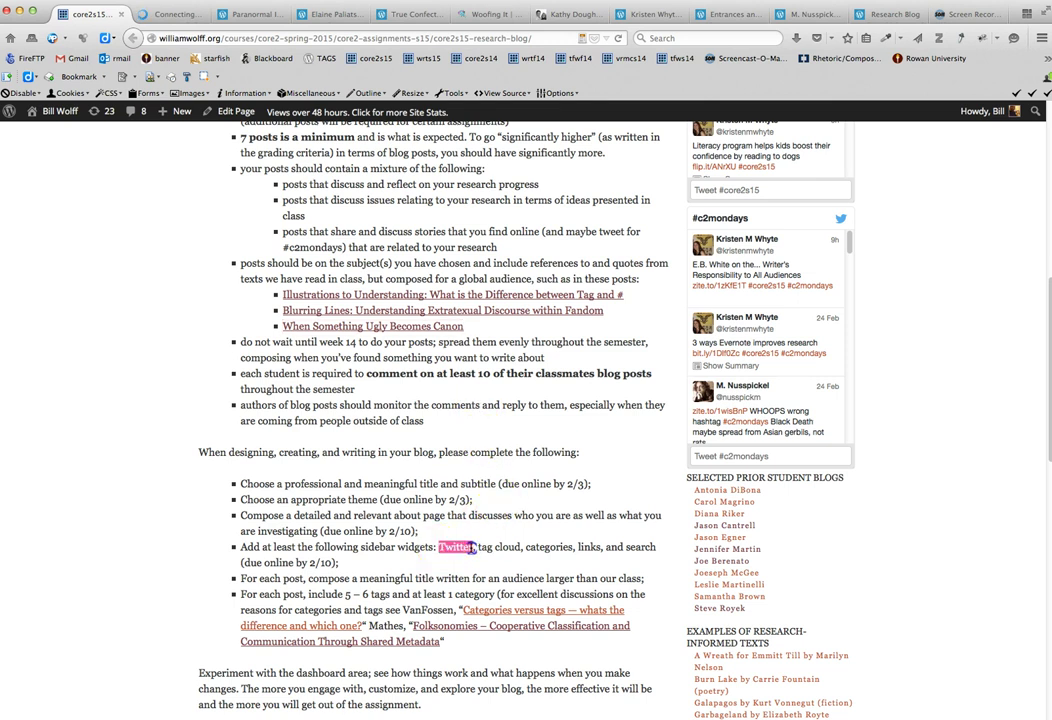
# - Close the test blog's stuck About editing page and load the test blog again in a new tab
pyautogui.click(145, 14)
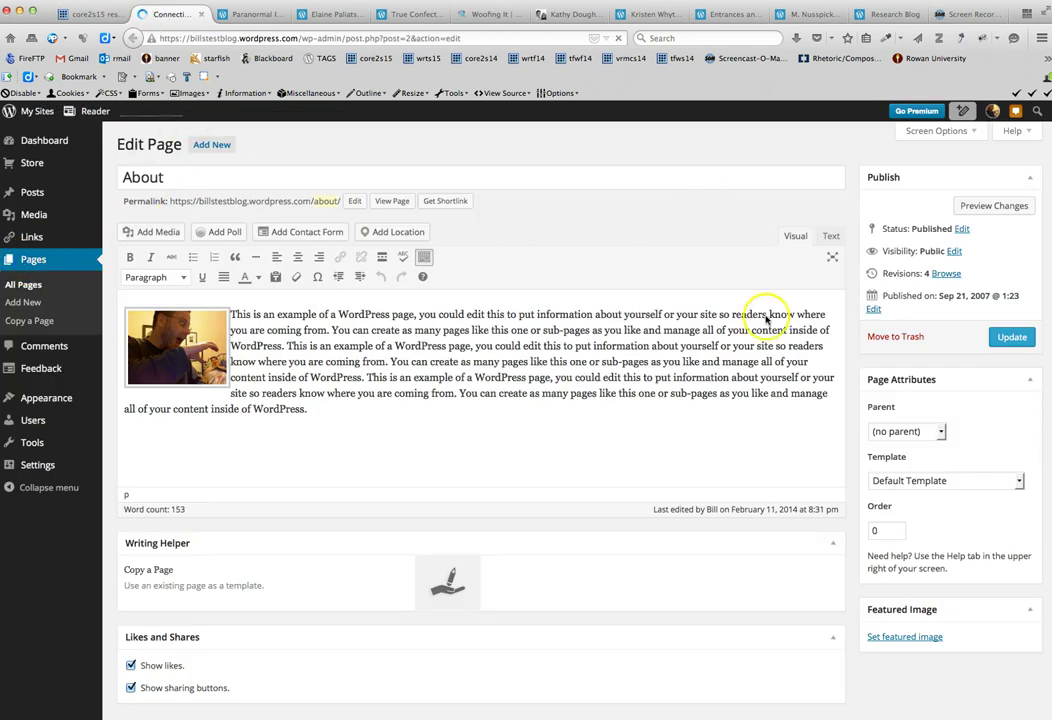
pyautogui.click(206, 14)
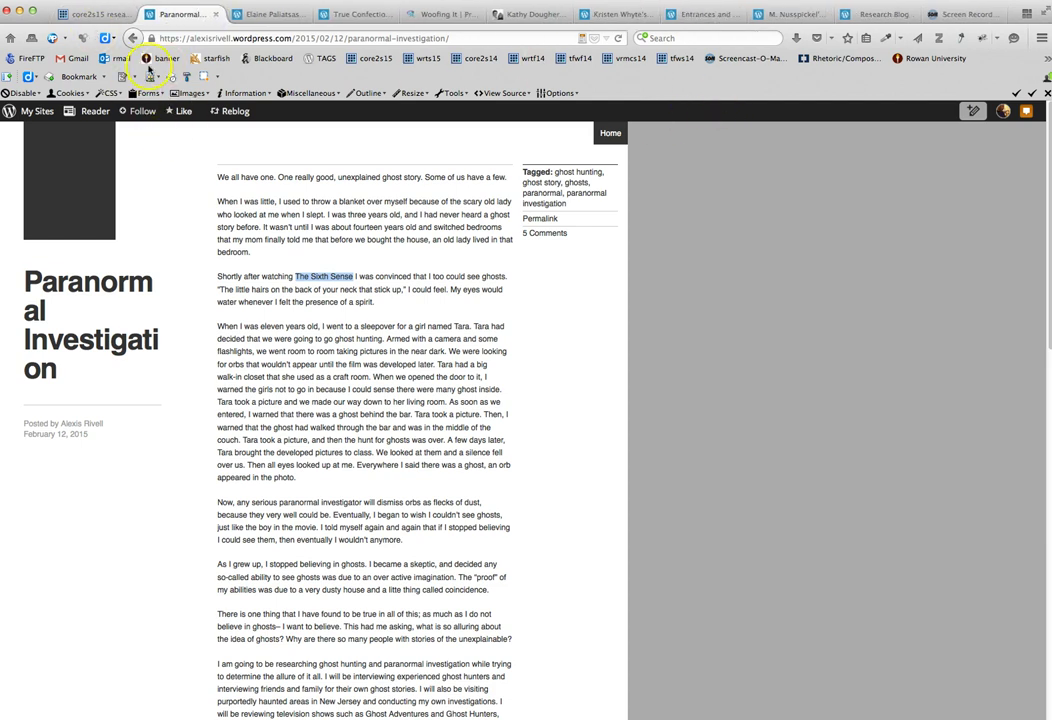
pyautogui.click(31, 38)
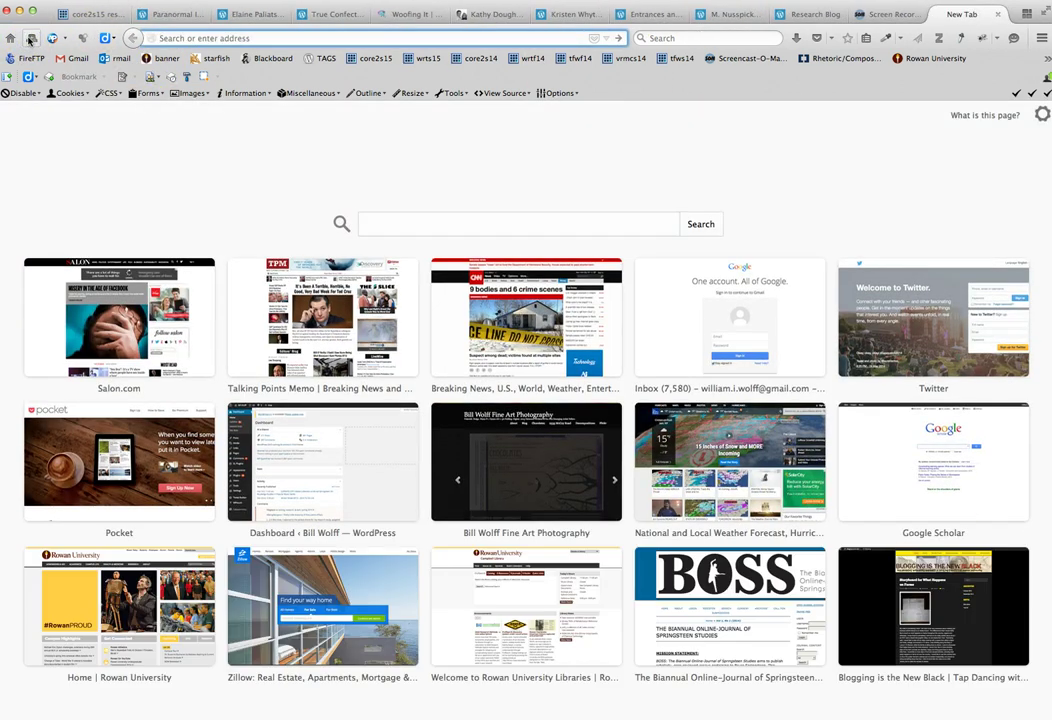
pyautogui.write('bill')
pyautogui.press('Return')
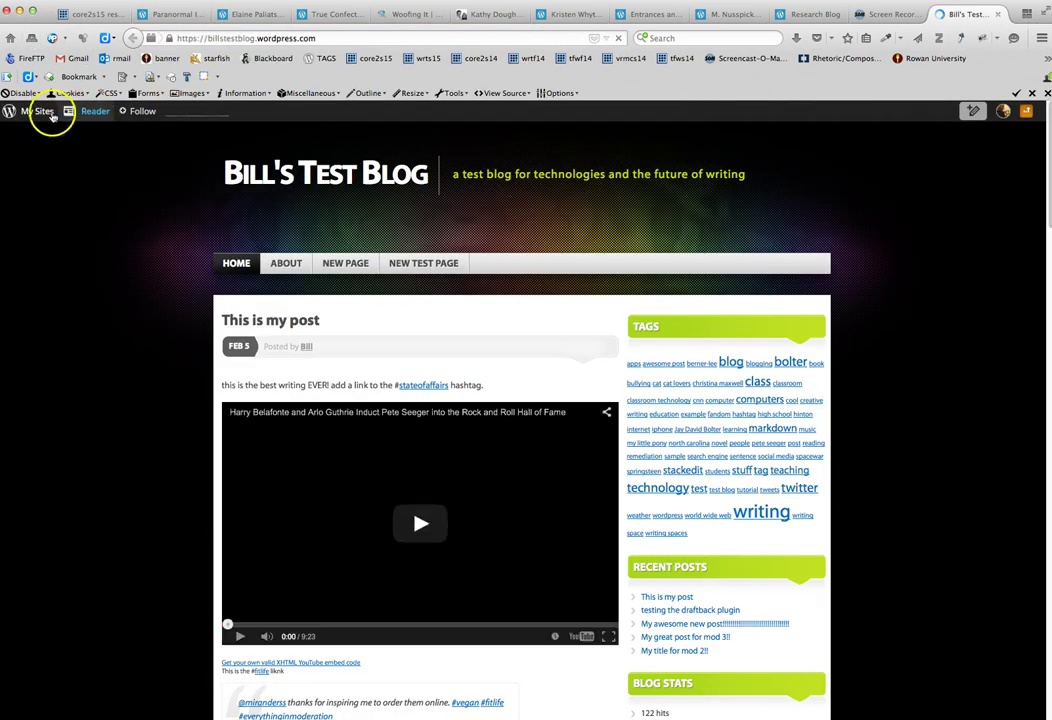
# - Go to the test blog's dashboard and open the Widgets settings under Appearance
pyautogui.moveTo(50, 112)
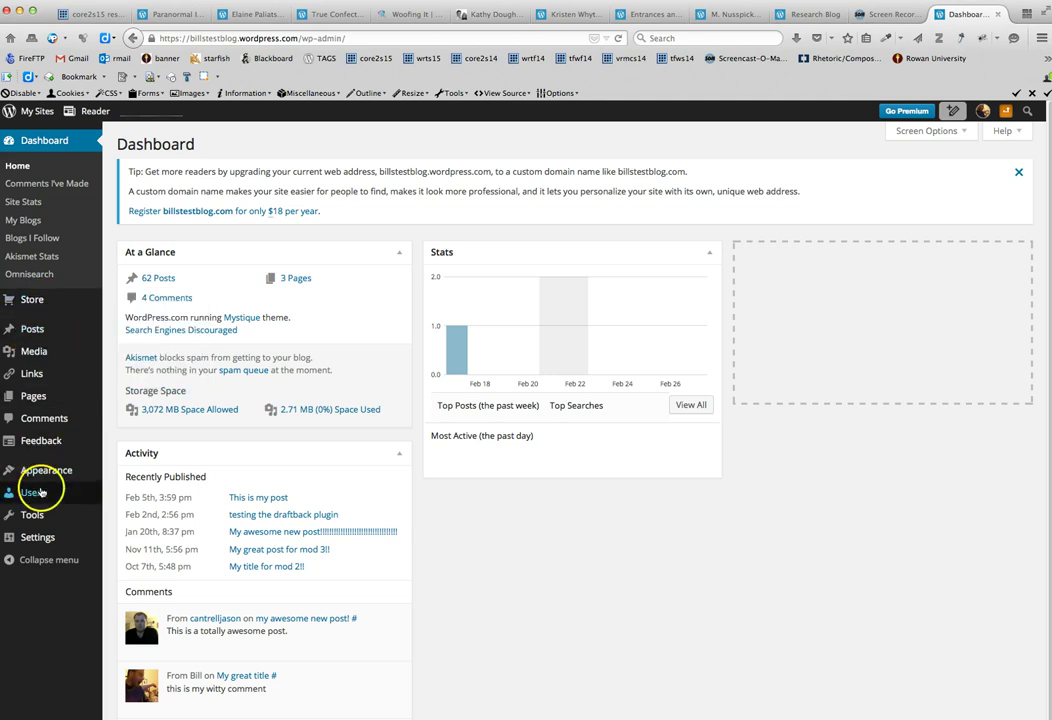
pyautogui.moveTo(42, 440)
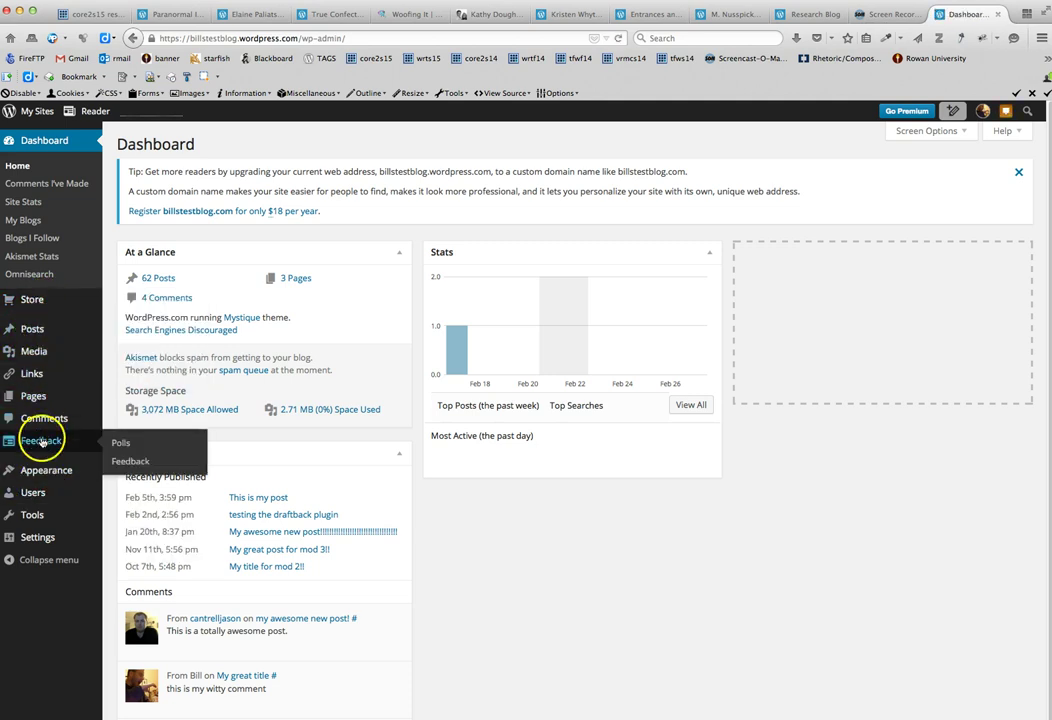
pyautogui.moveTo(40, 467)
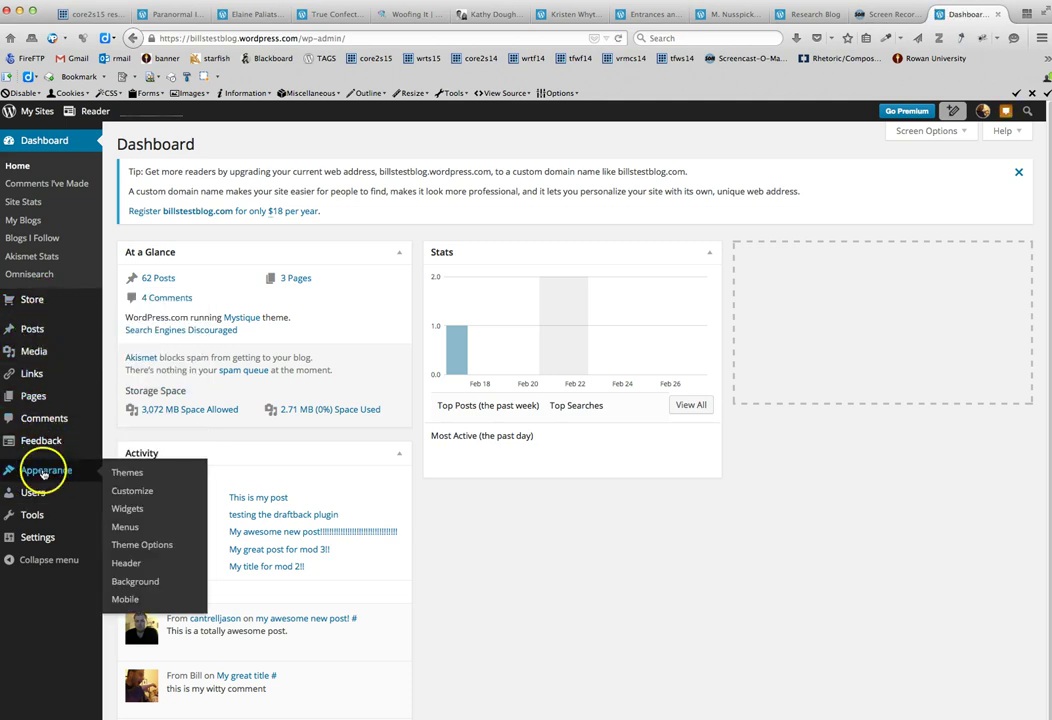
pyautogui.click(128, 509)
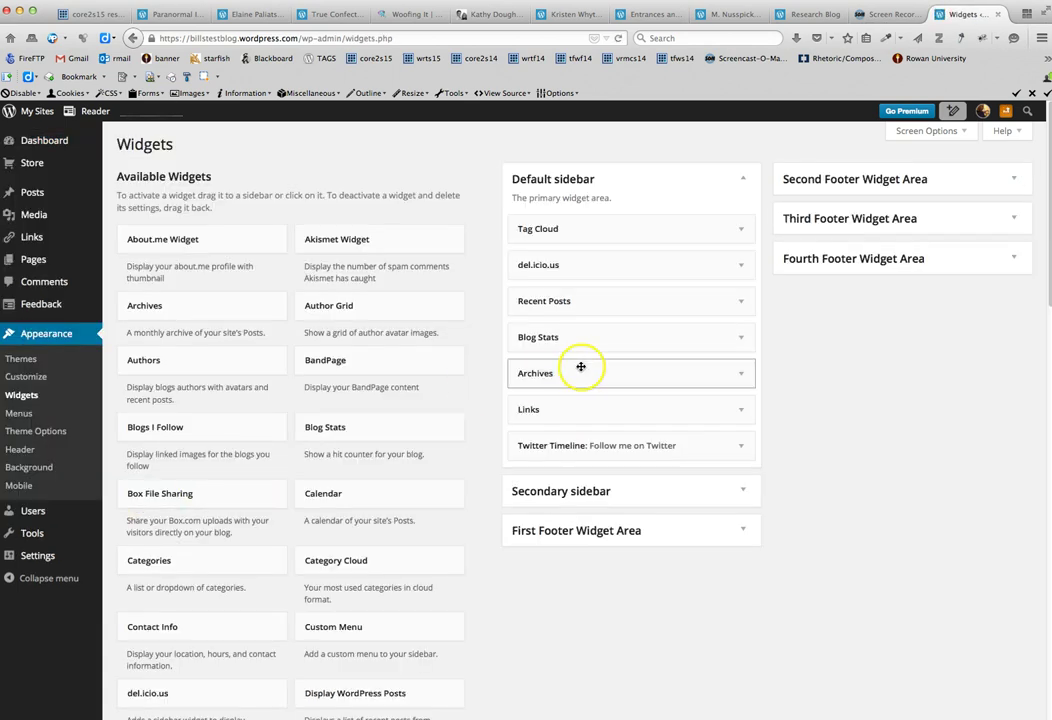
# - Add a Twitter Timeline widget to the Default sidebar and review its settings, including the Widget ID field
pyautogui.scroll(-10, 240, 462)
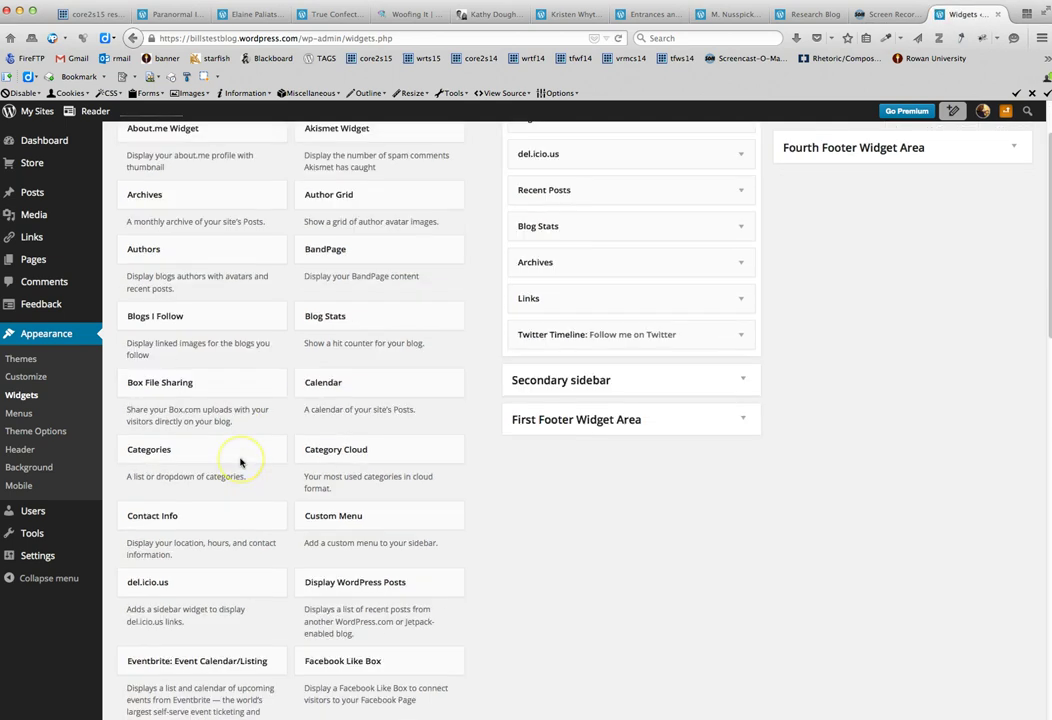
pyautogui.scroll(-12, 240, 462)
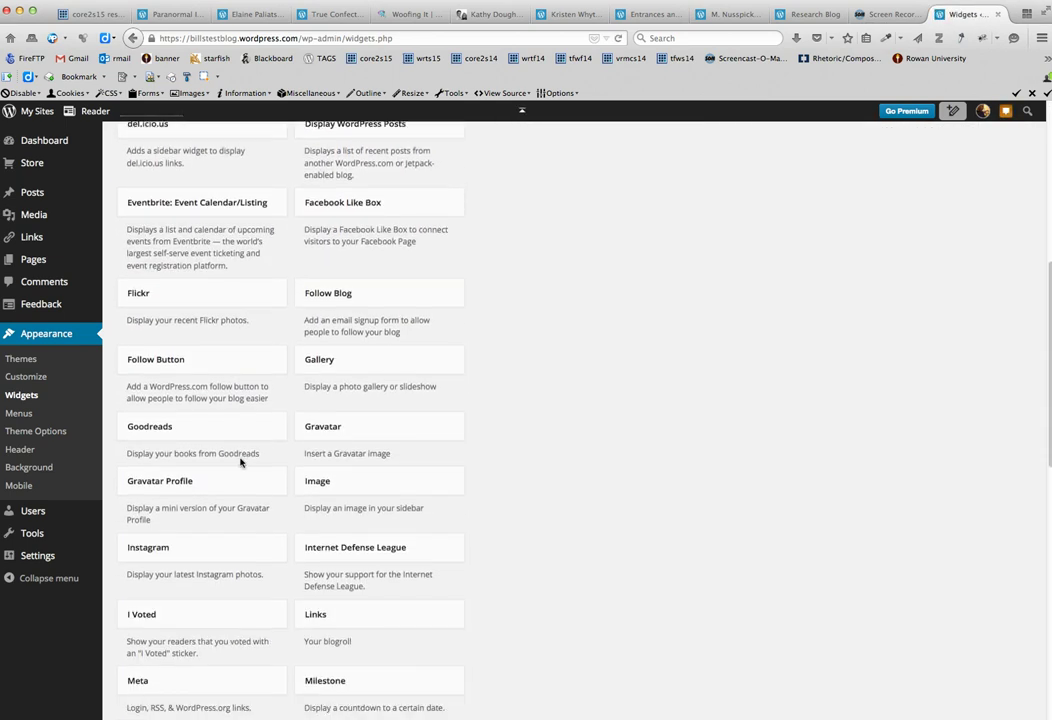
pyautogui.scroll(-5, 240, 462)
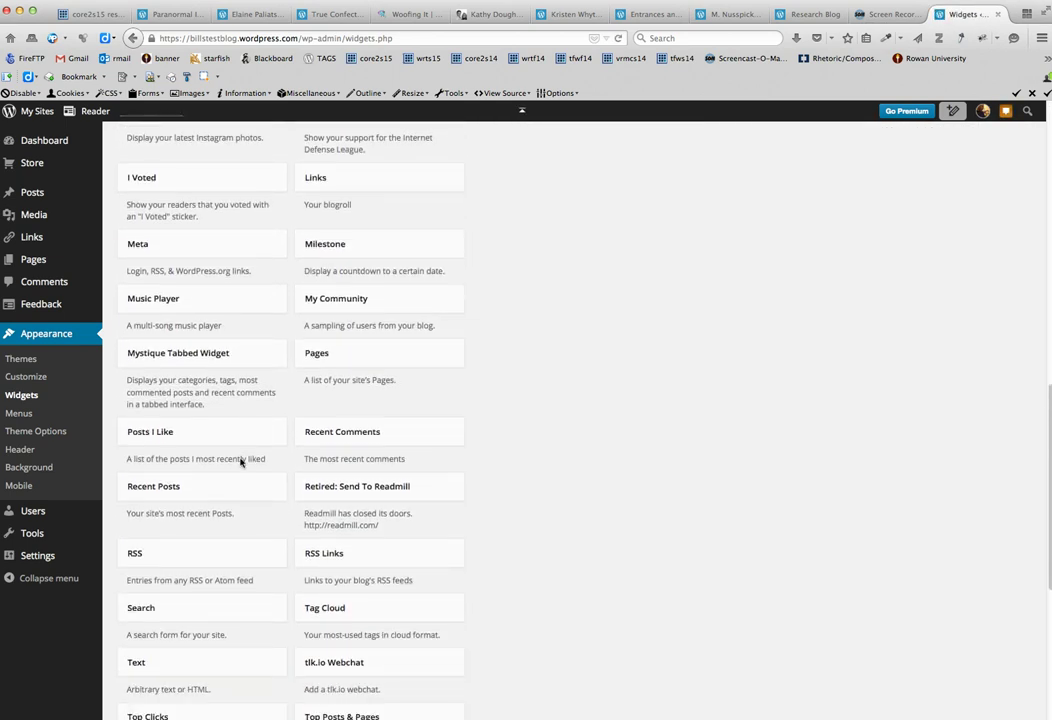
pyautogui.scroll(-1, 240, 462)
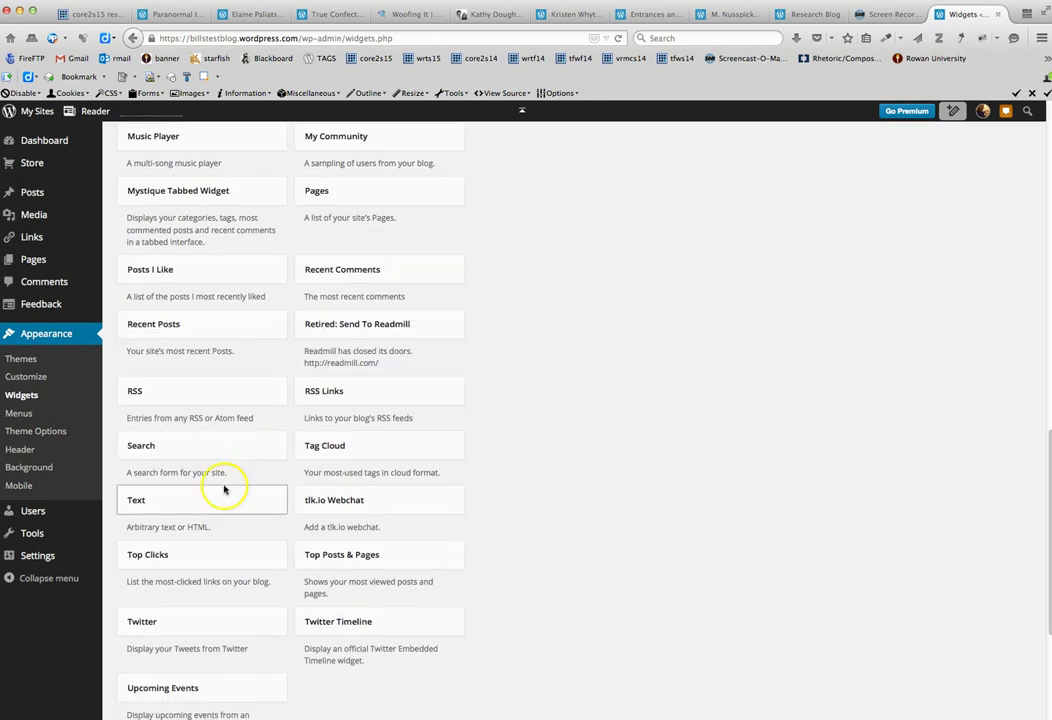
pyautogui.click(419, 622)
pyautogui.scroll(-3, 419, 621)
pyautogui.scroll(3, 411, 612)
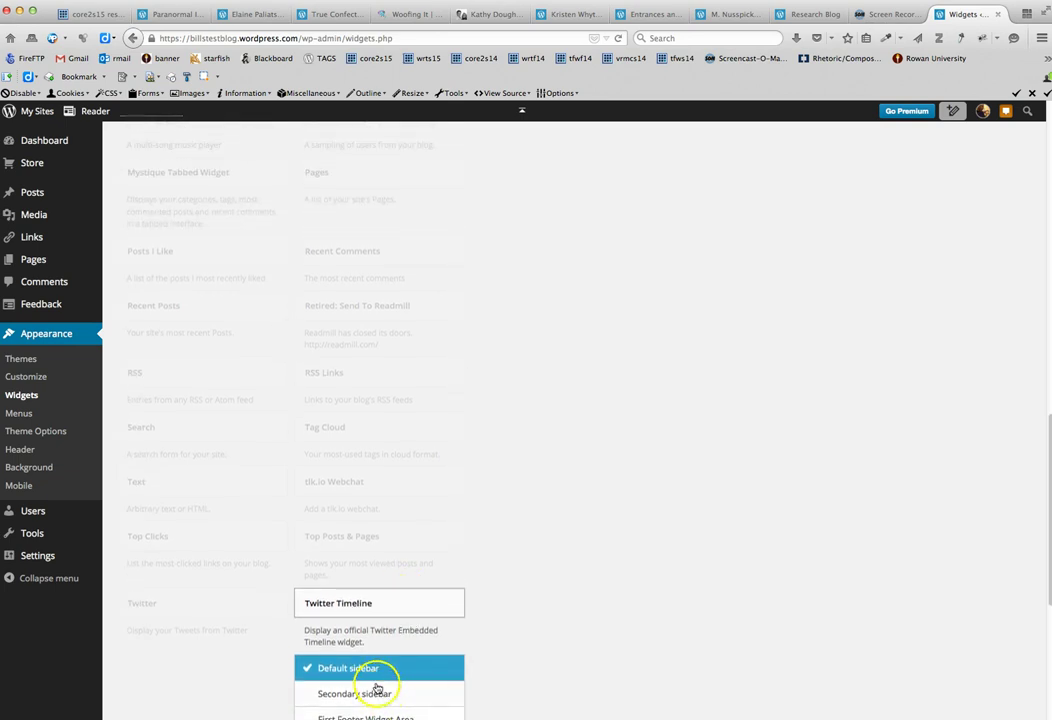
pyautogui.scroll(-3, 376, 664)
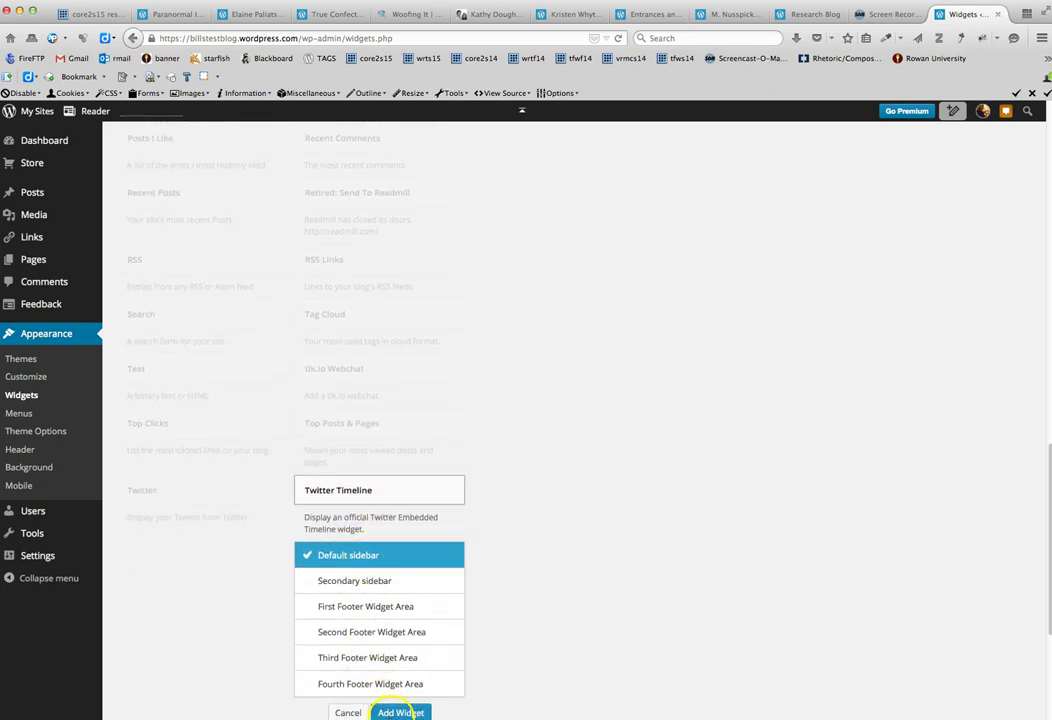
pyautogui.click(390, 712)
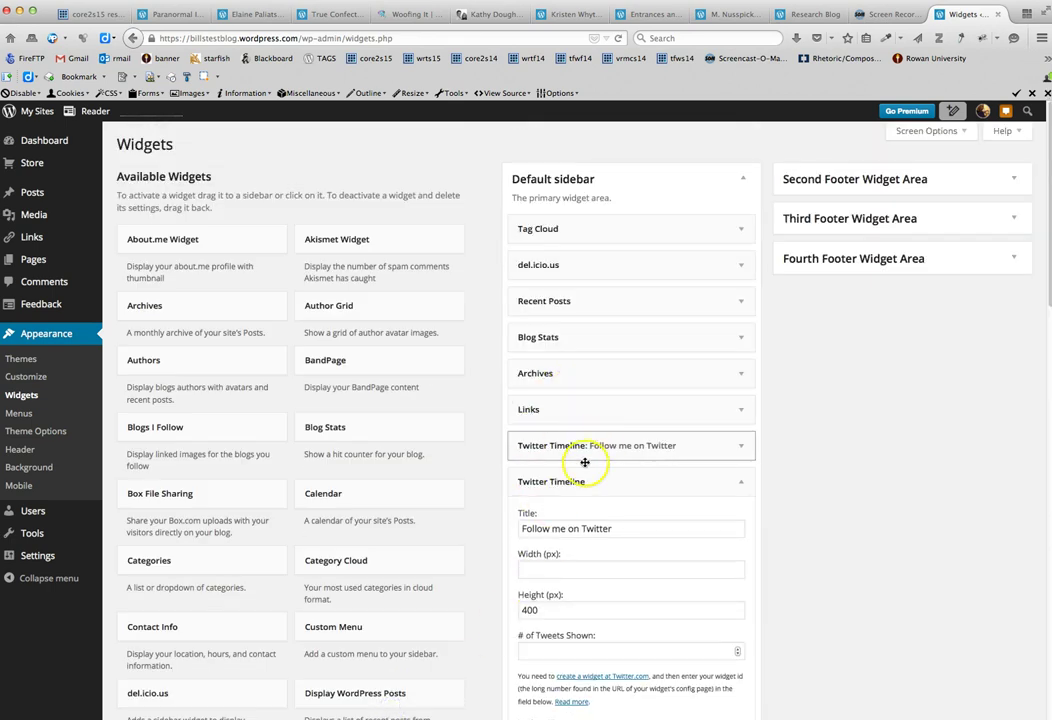
pyautogui.scroll(-5, 540, 488)
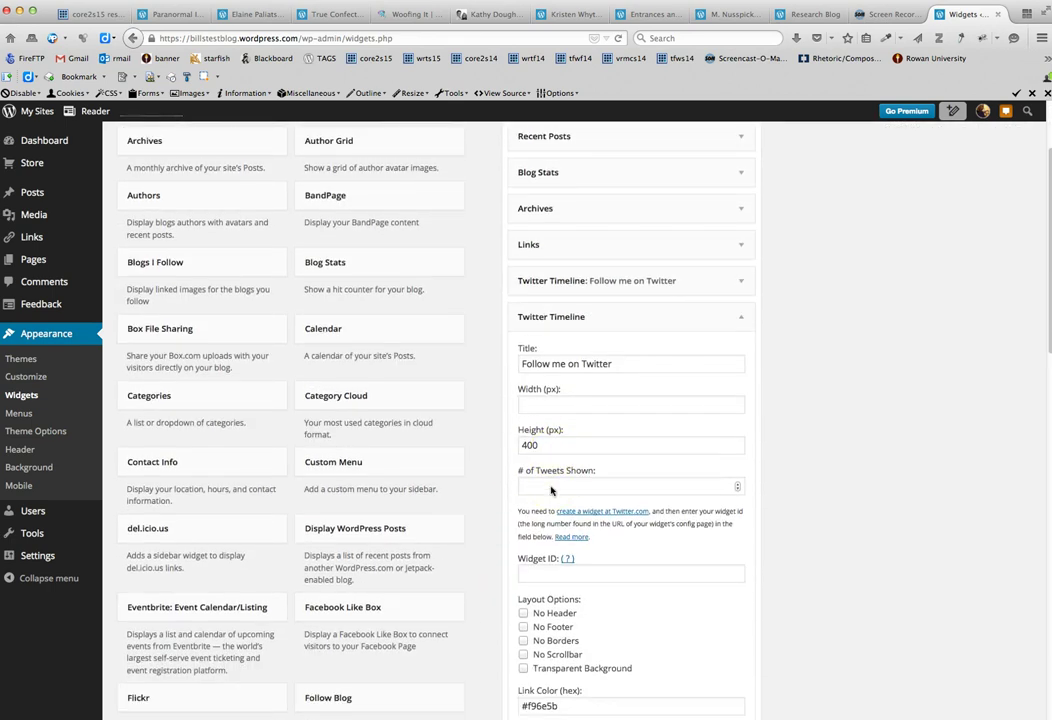
pyautogui.scroll(-3, 545, 492)
pyautogui.scroll(2, 596, 402)
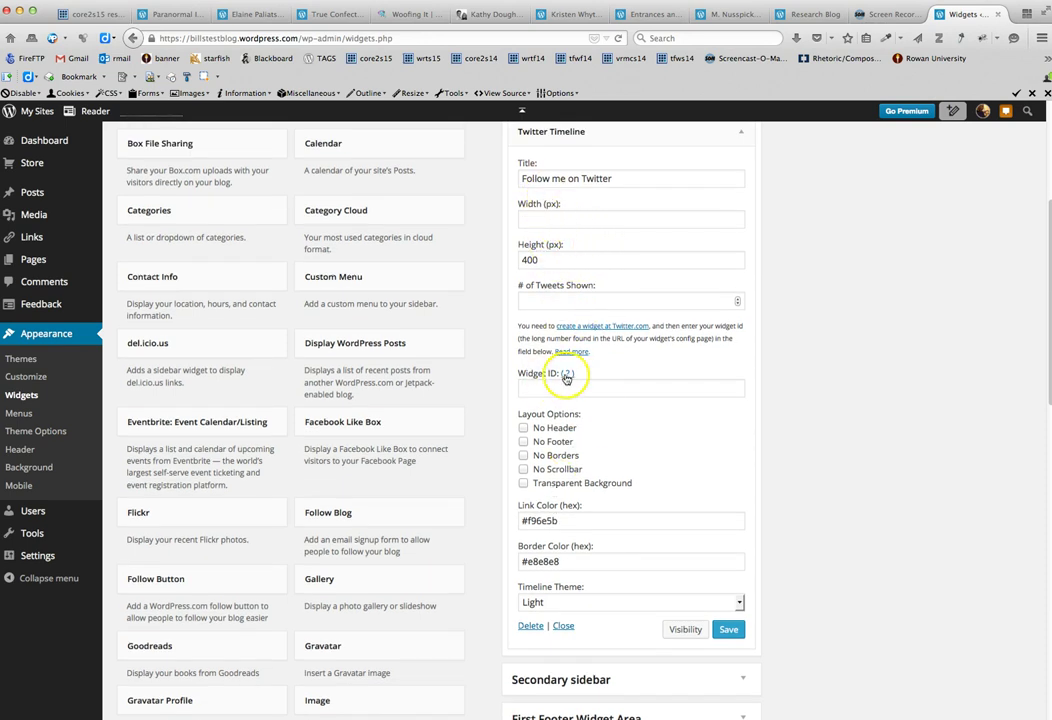
# - Open twitter.com in a new tab and go to the Widgets section of the account settings
pyautogui.click(31, 38)
pyautogui.write('twitter.com/')
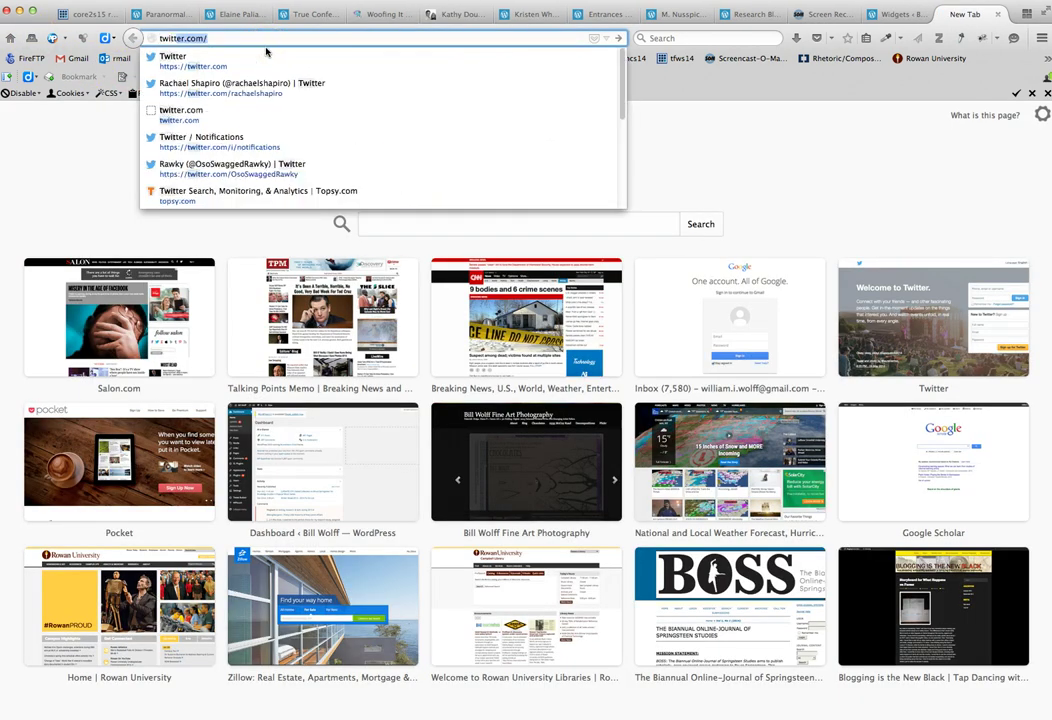
pyautogui.press('Return')
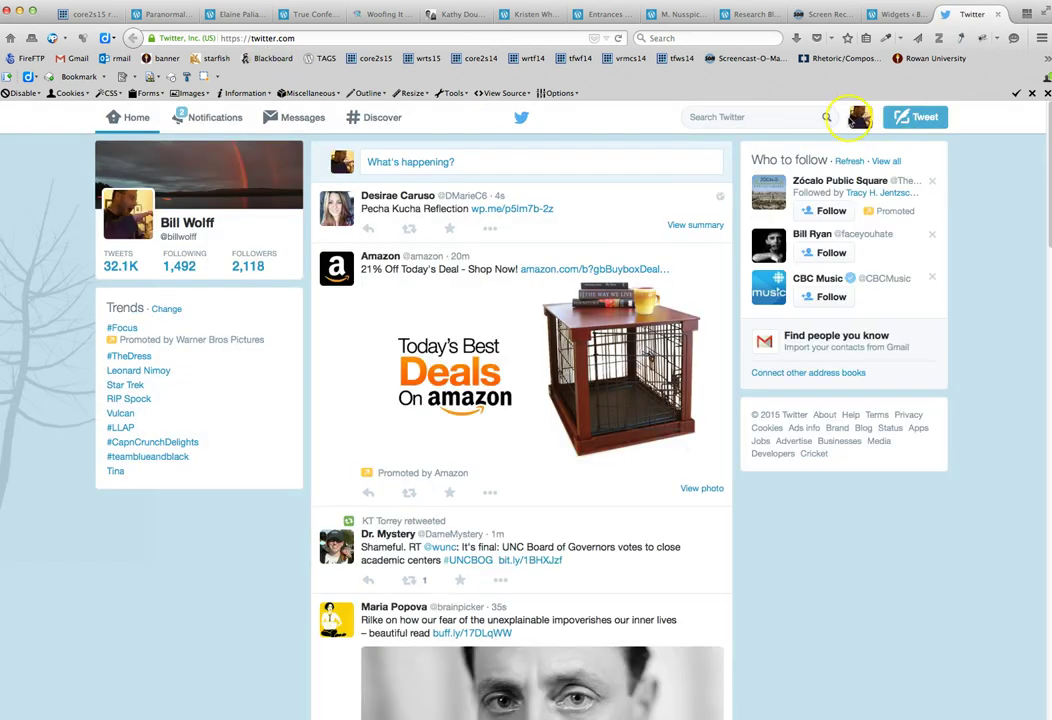
pyautogui.click(860, 121)
pyautogui.click(884, 311)
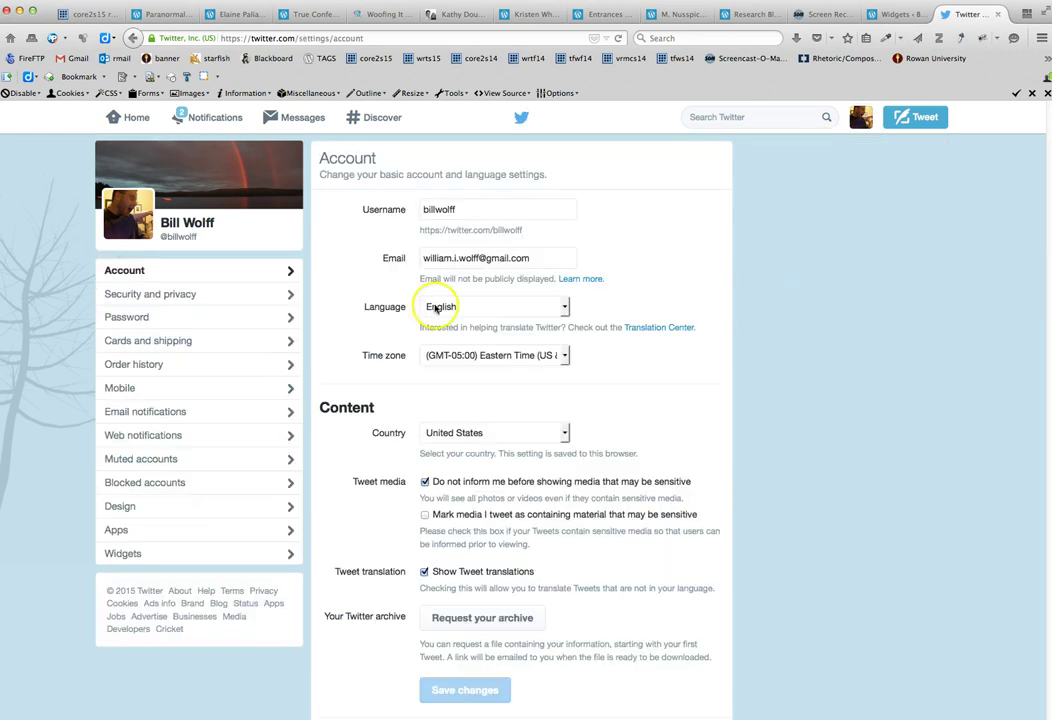
pyautogui.click(156, 553)
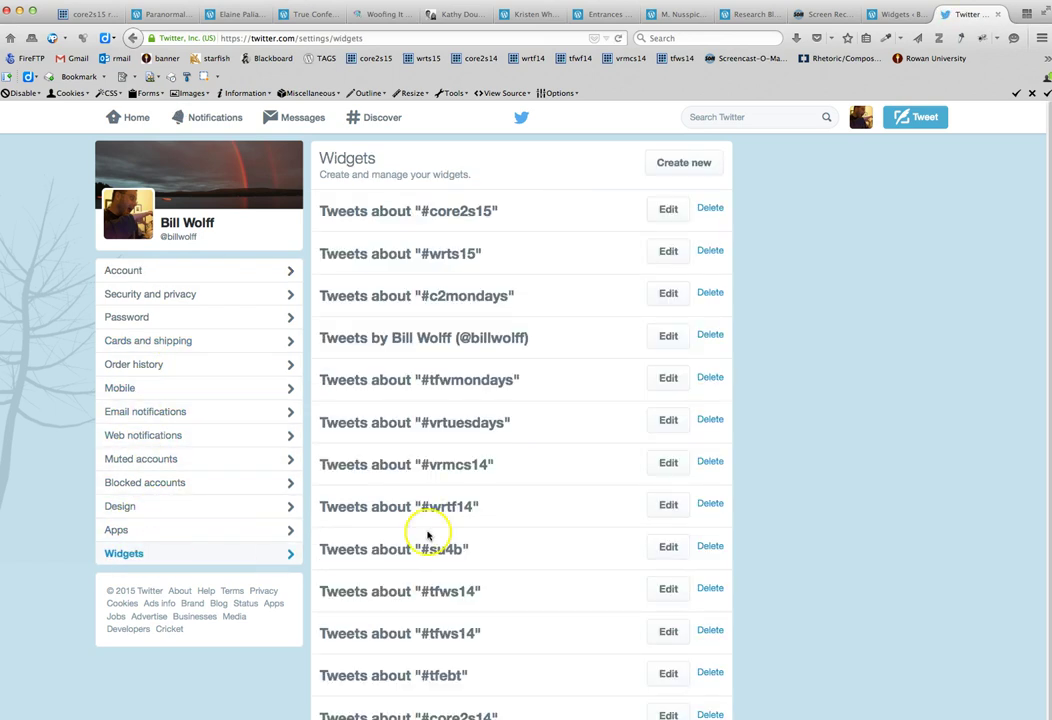
# - Create a new Twitter user timeline widget with Exclude replies and Auto-expand photos both turned off
pyautogui.click(670, 171)
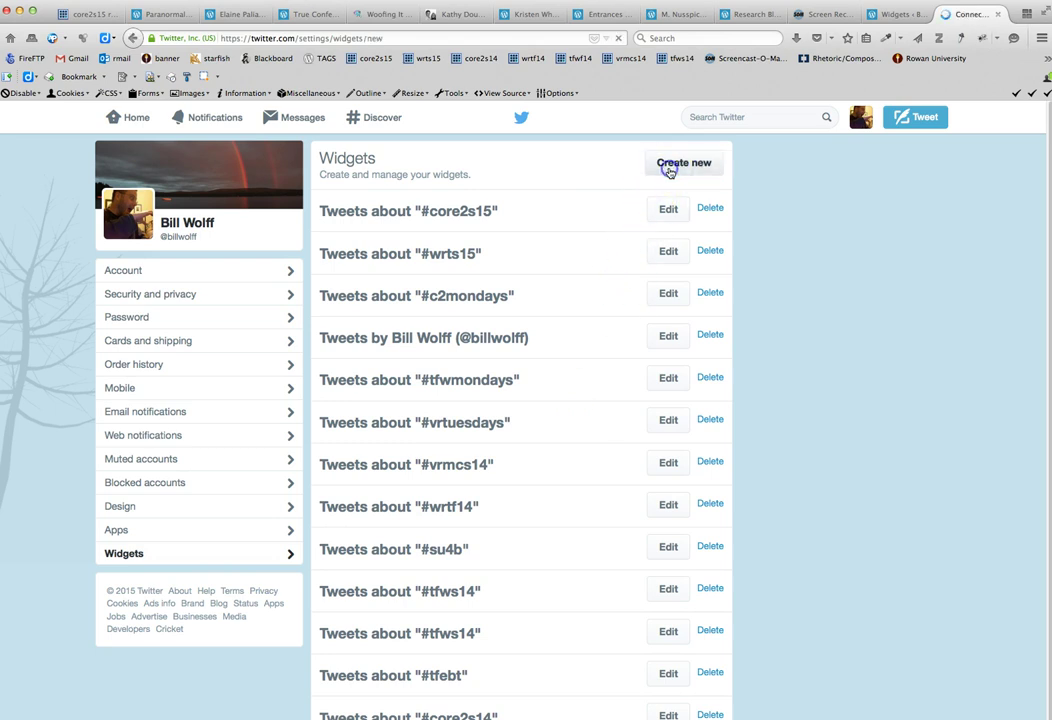
pyautogui.click(207, 340)
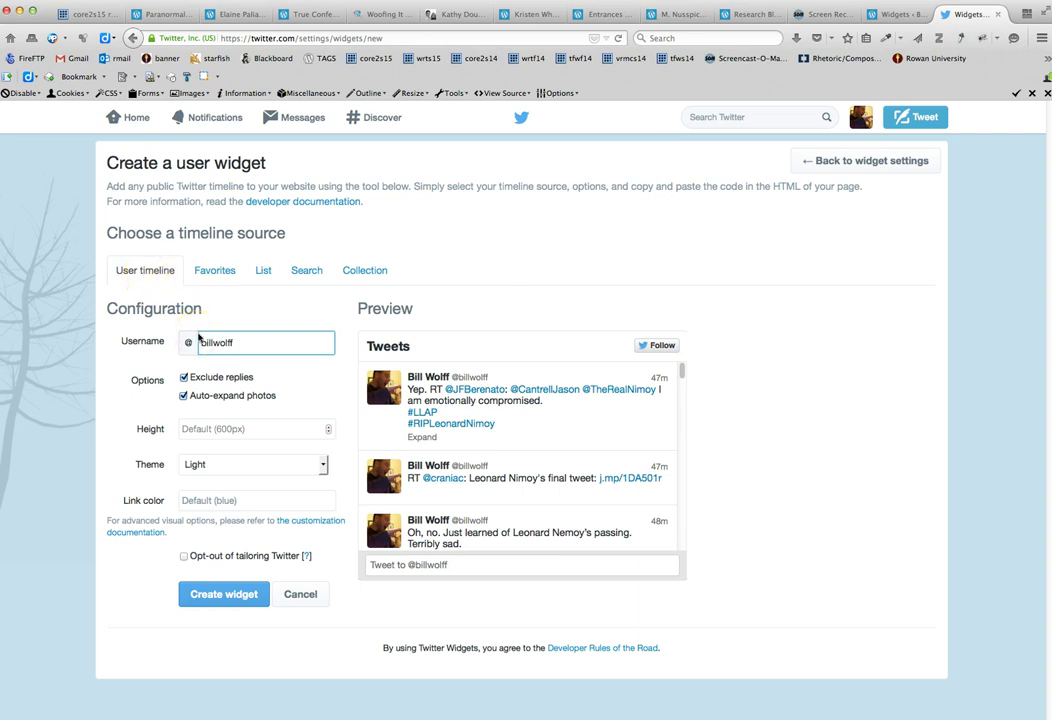
pyautogui.click(222, 379)
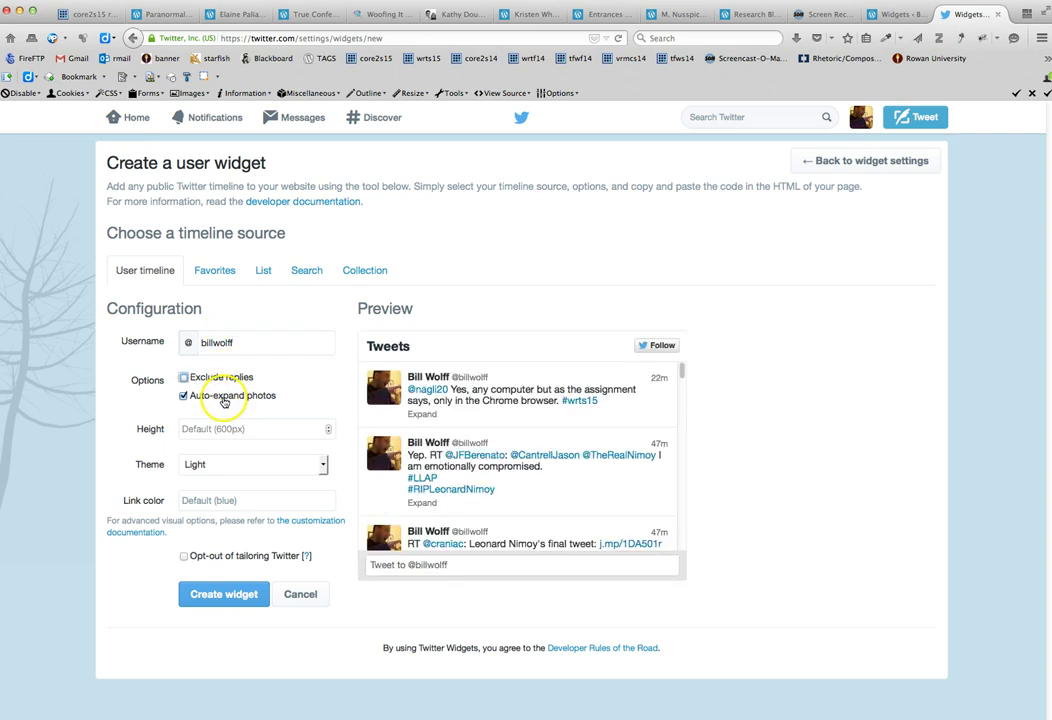
pyautogui.click(184, 397)
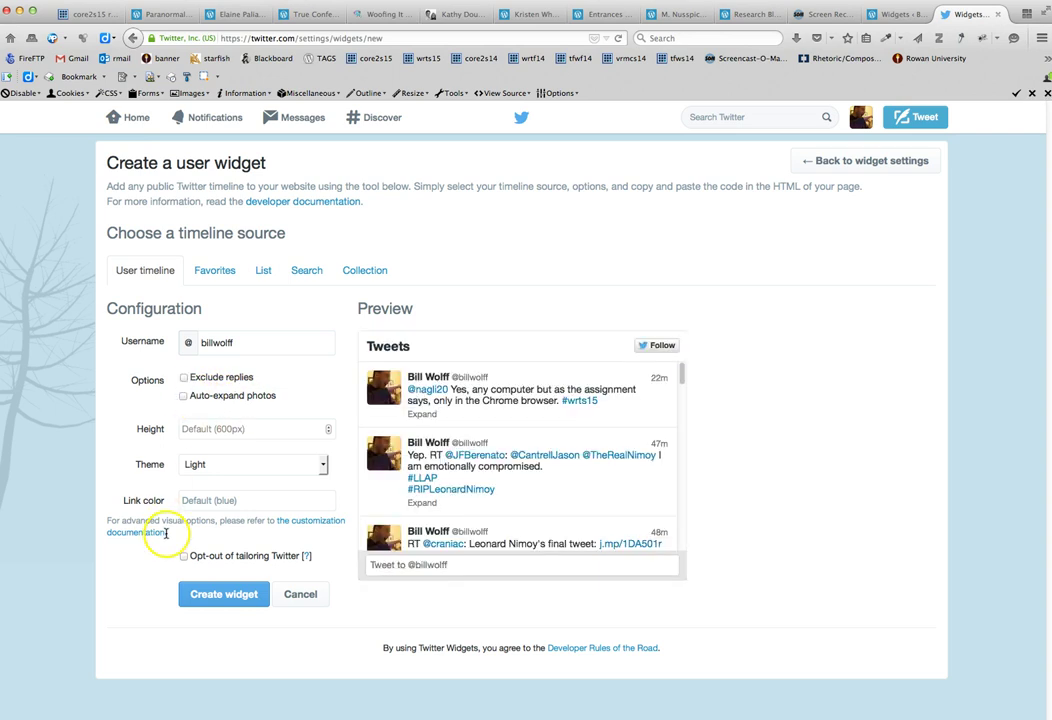
pyautogui.click(229, 603)
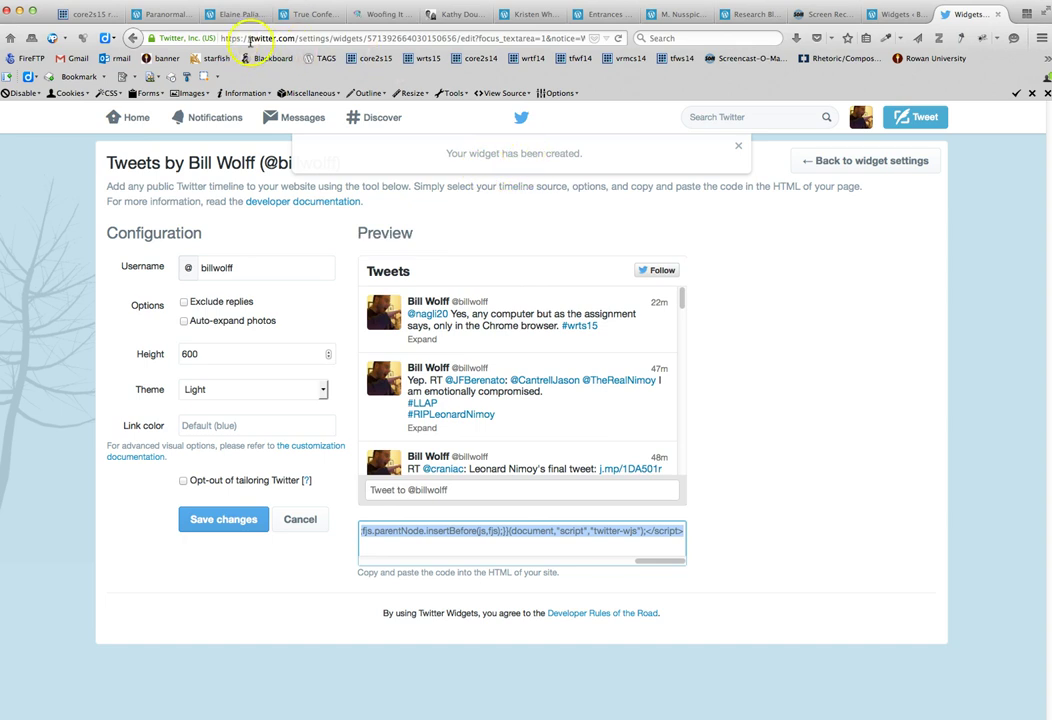
pyautogui.moveTo(367, 38); pyautogui.dragTo(456, 38)
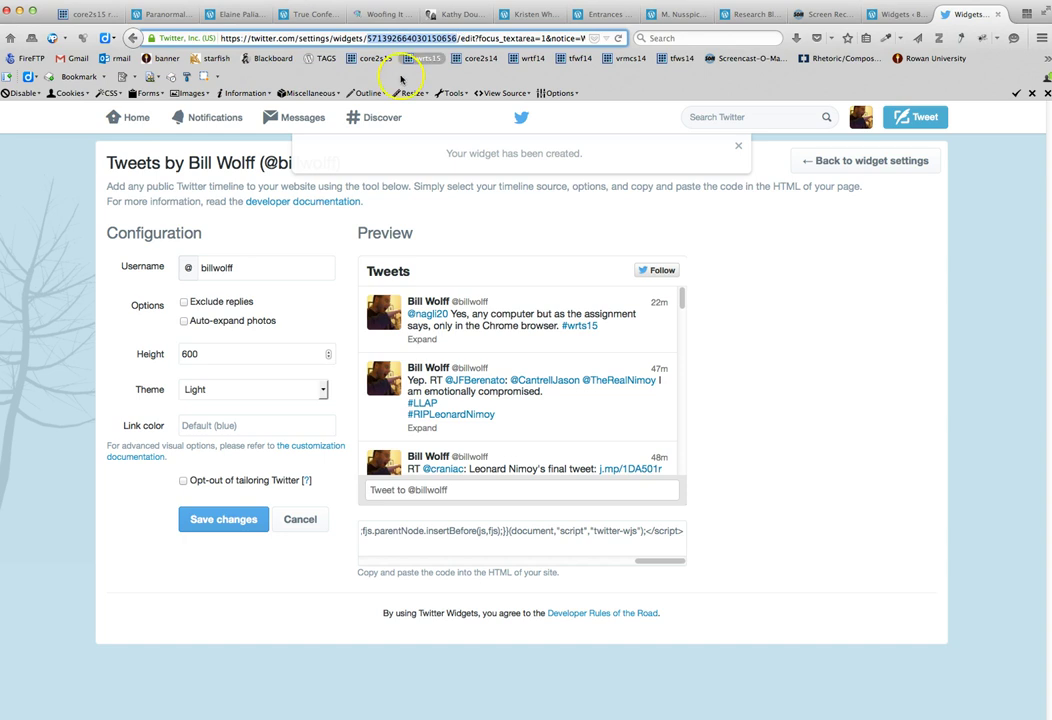
pyautogui.rightClick(396, 38)
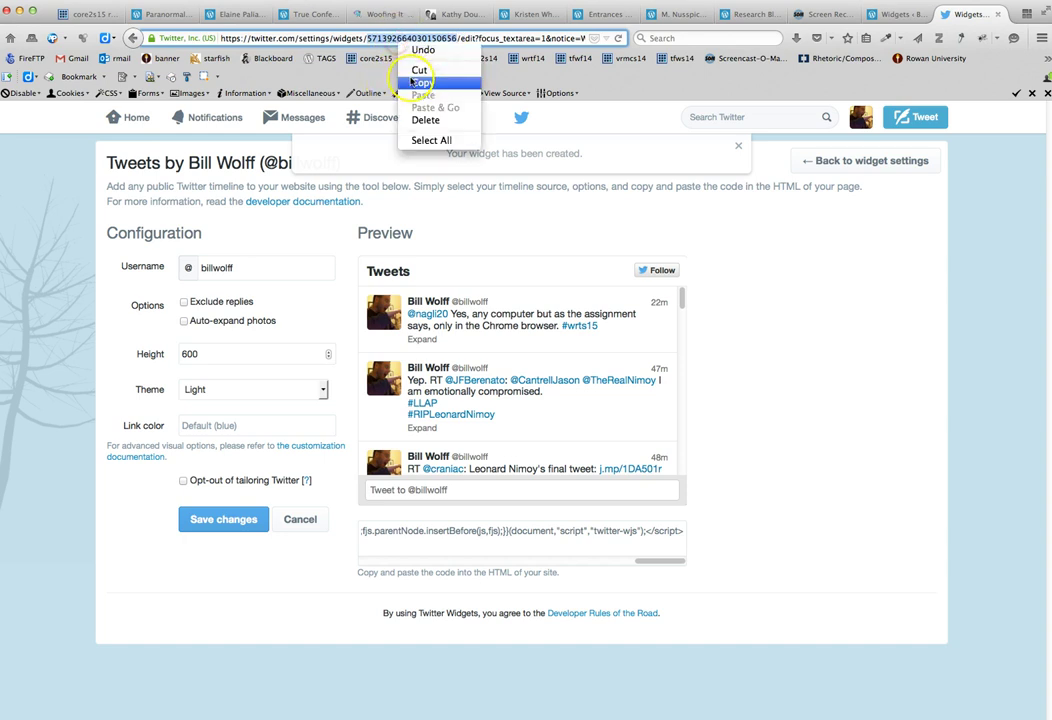
pyautogui.click(418, 82)
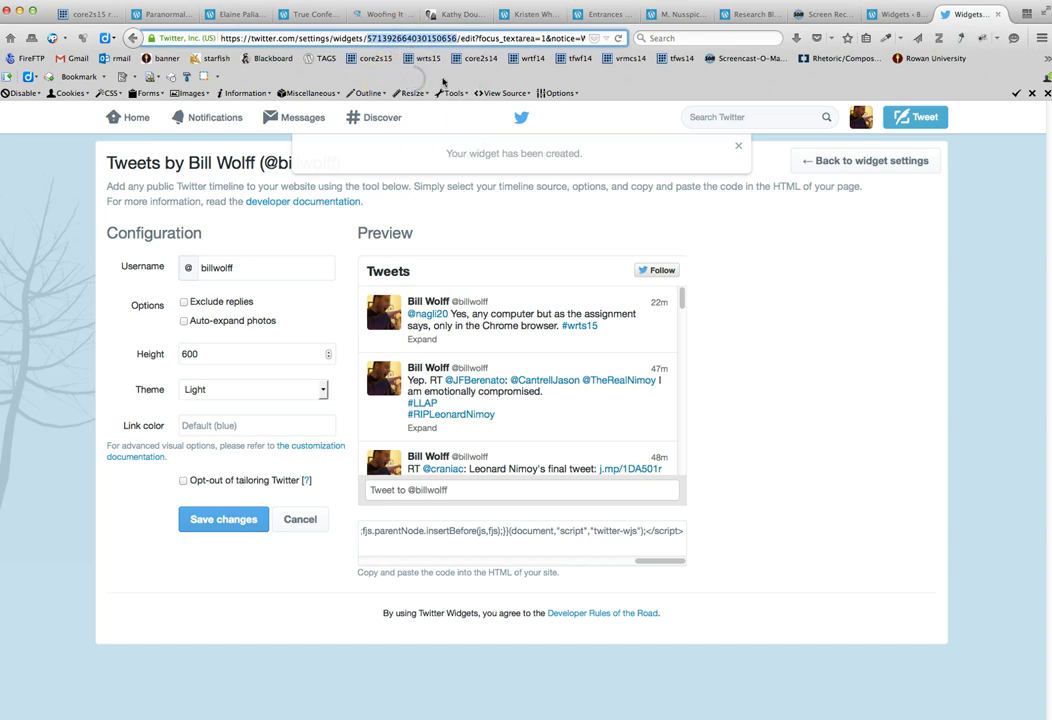
pyautogui.click(877, 18)
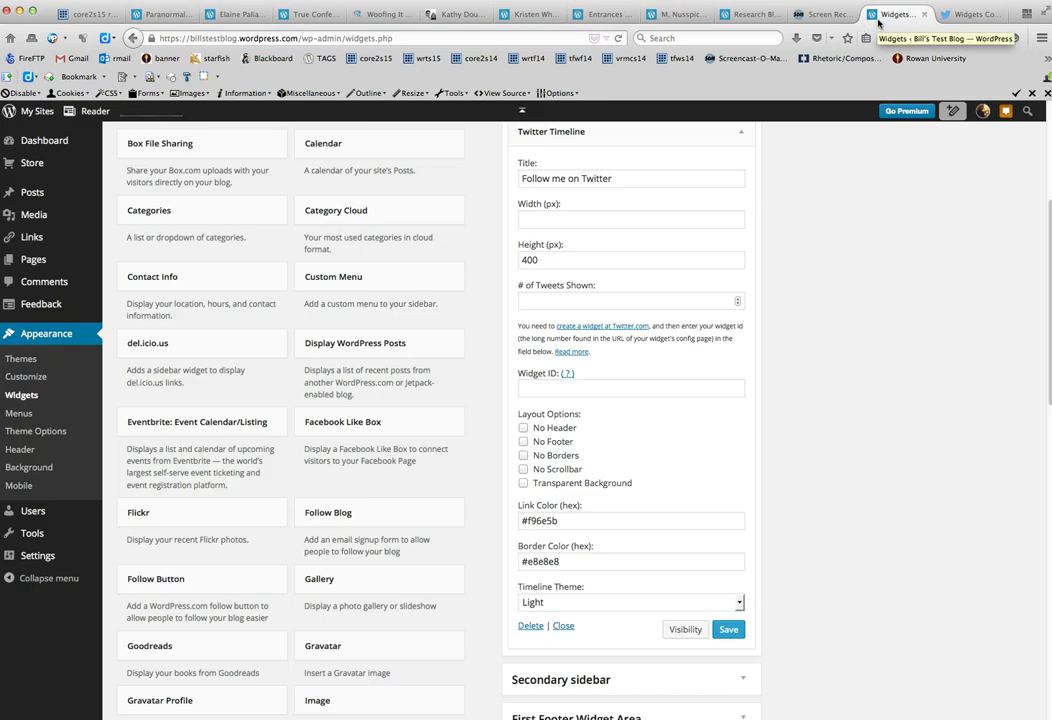
pyautogui.click(531, 389)
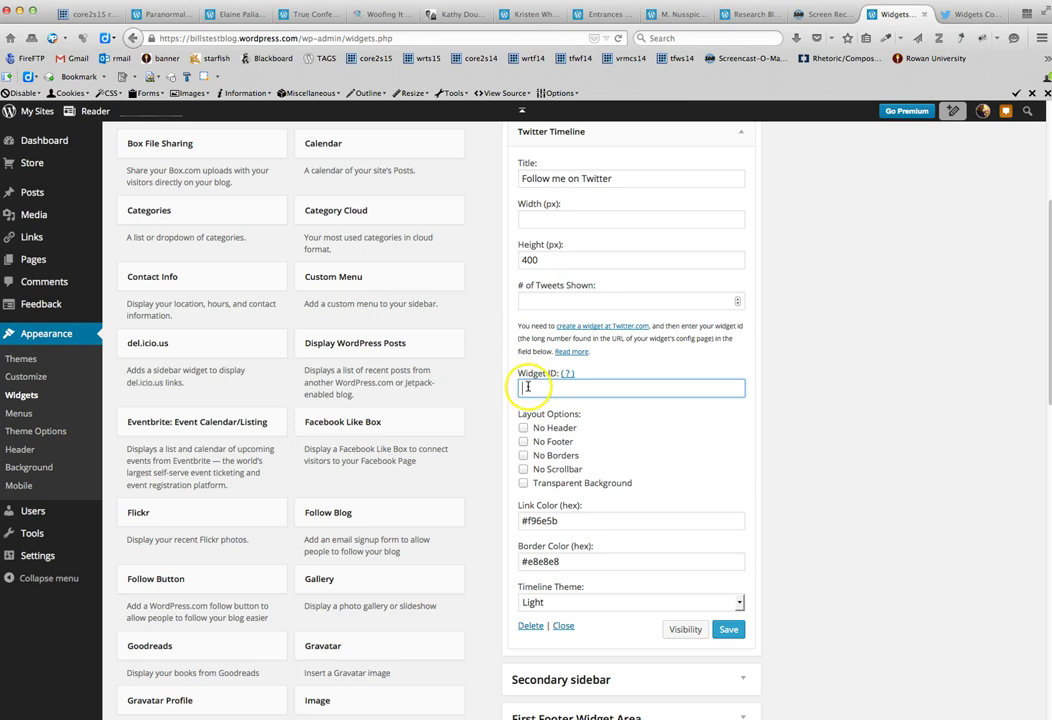
pyautogui.rightClick(528, 390)
pyautogui.click(545, 439)
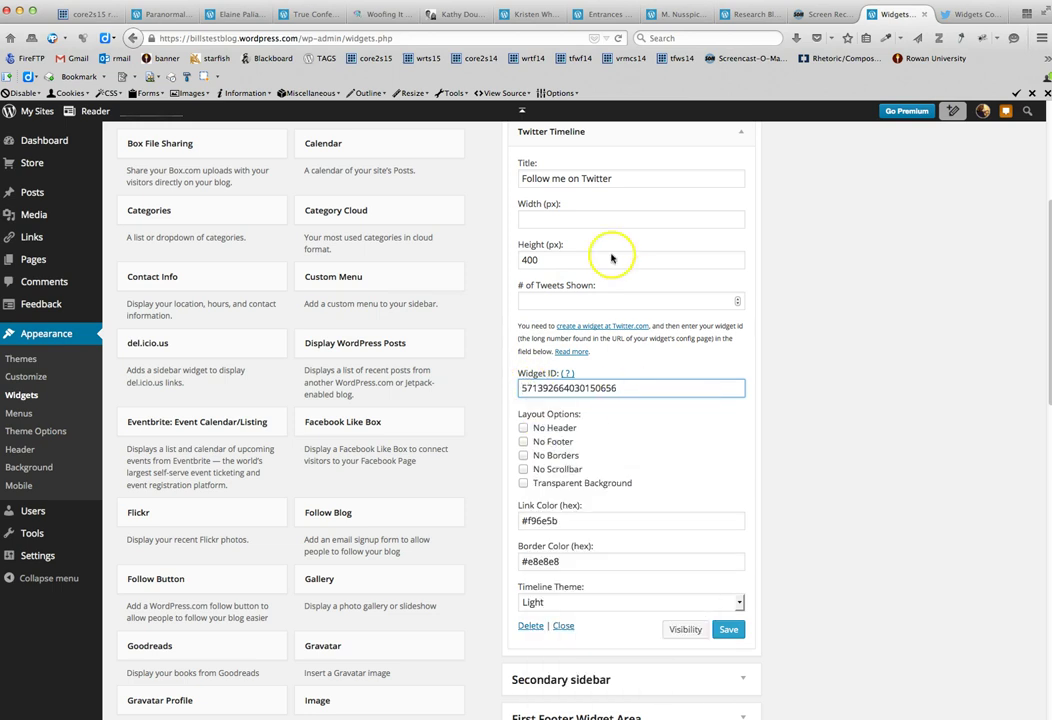
# - Save the Twitter Timeline widget's settings in the Default sidebar
pyautogui.scroll(1, 554, 247)
pyautogui.scroll(-5, 590, 370)
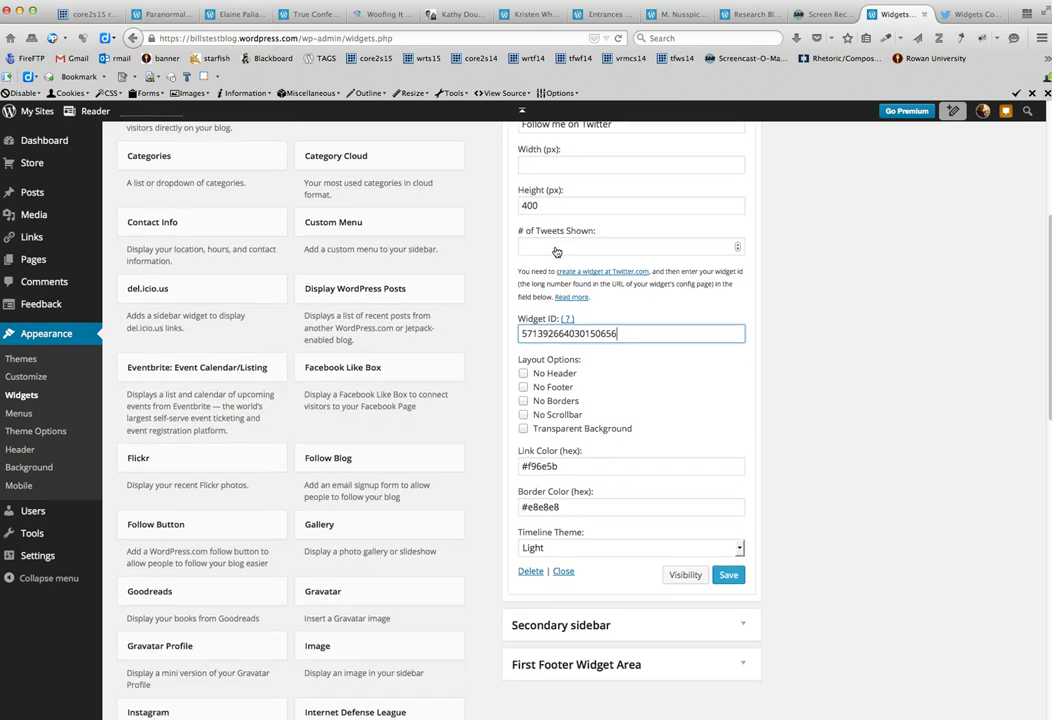
pyautogui.click(727, 529)
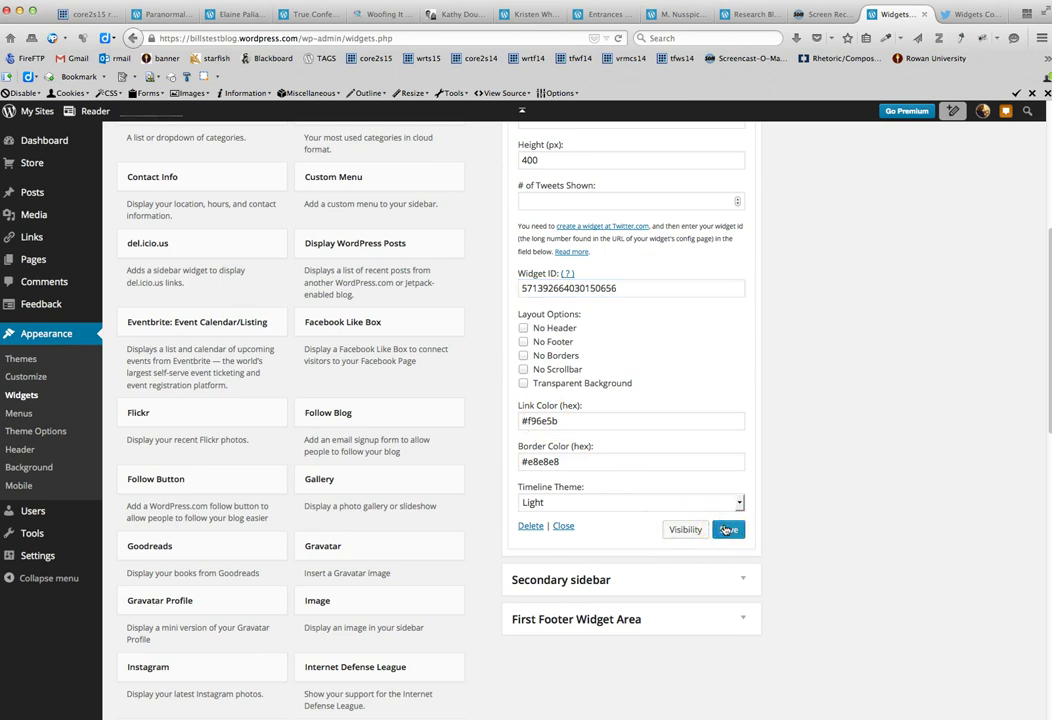
pyautogui.click(727, 529)
pyautogui.click(733, 529)
pyautogui.scroll(5, 763, 528)
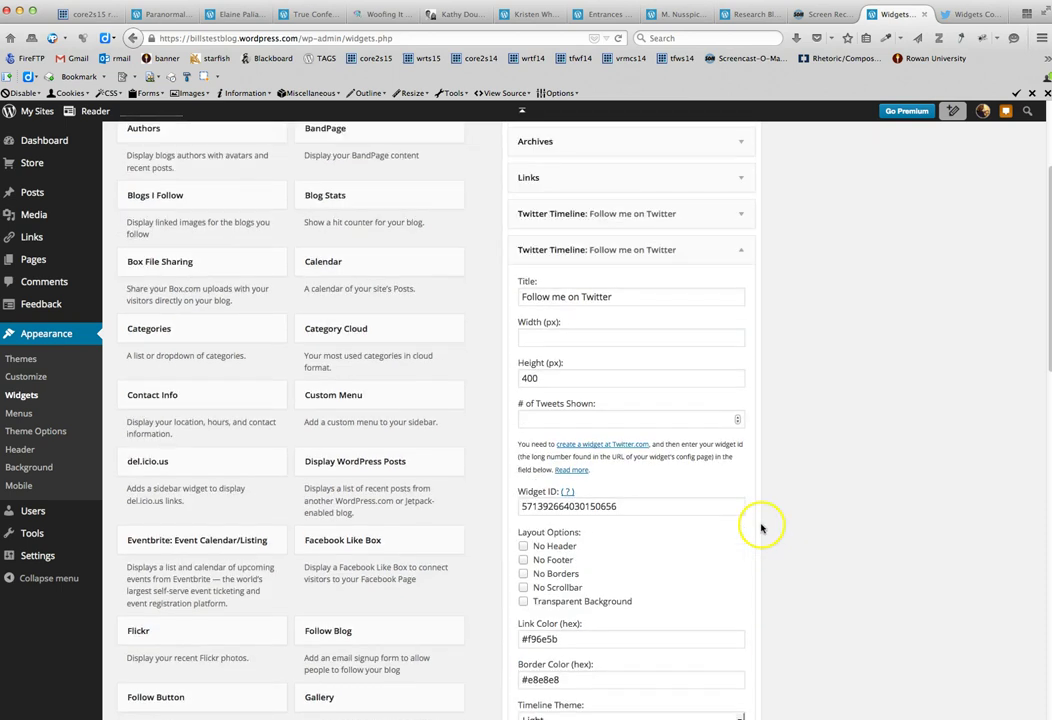
pyautogui.scroll(5, 761, 528)
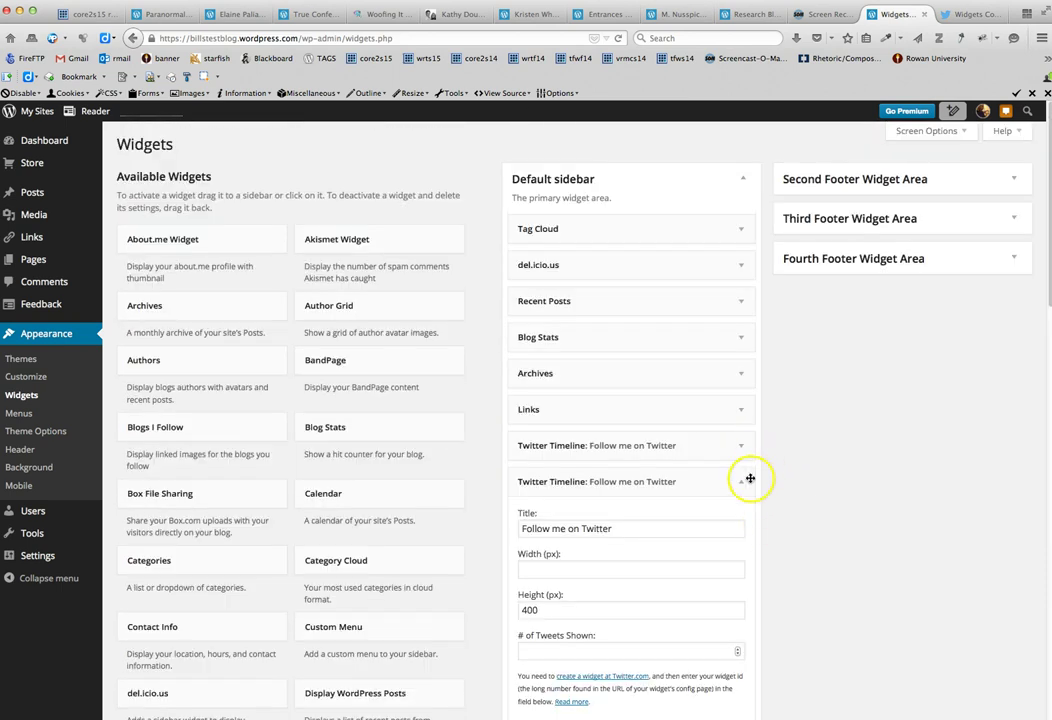
# - Open the test blog's public site in a new tab and switch to it
pyautogui.moveTo(33, 112)
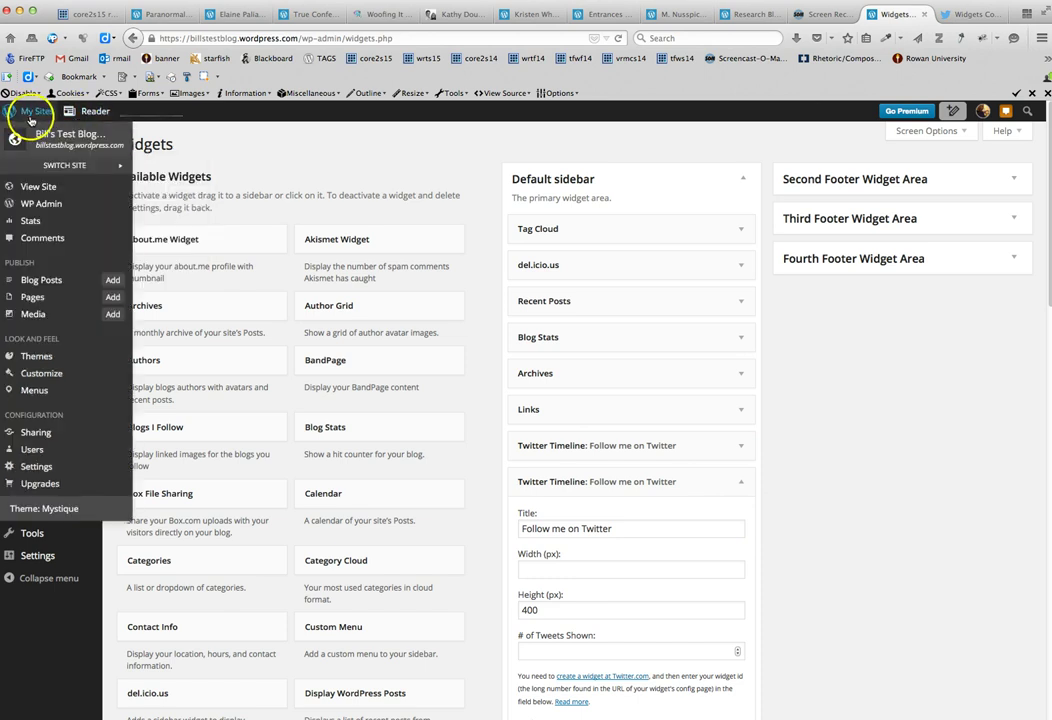
pyautogui.rightClick(58, 136)
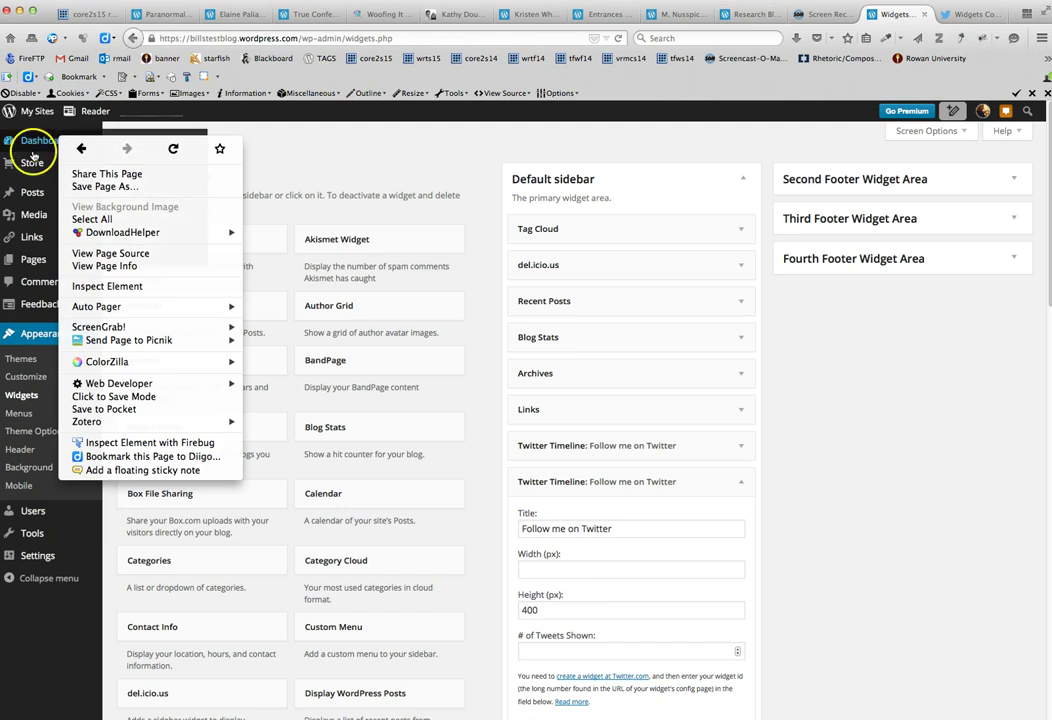
pyautogui.moveTo(25, 112)
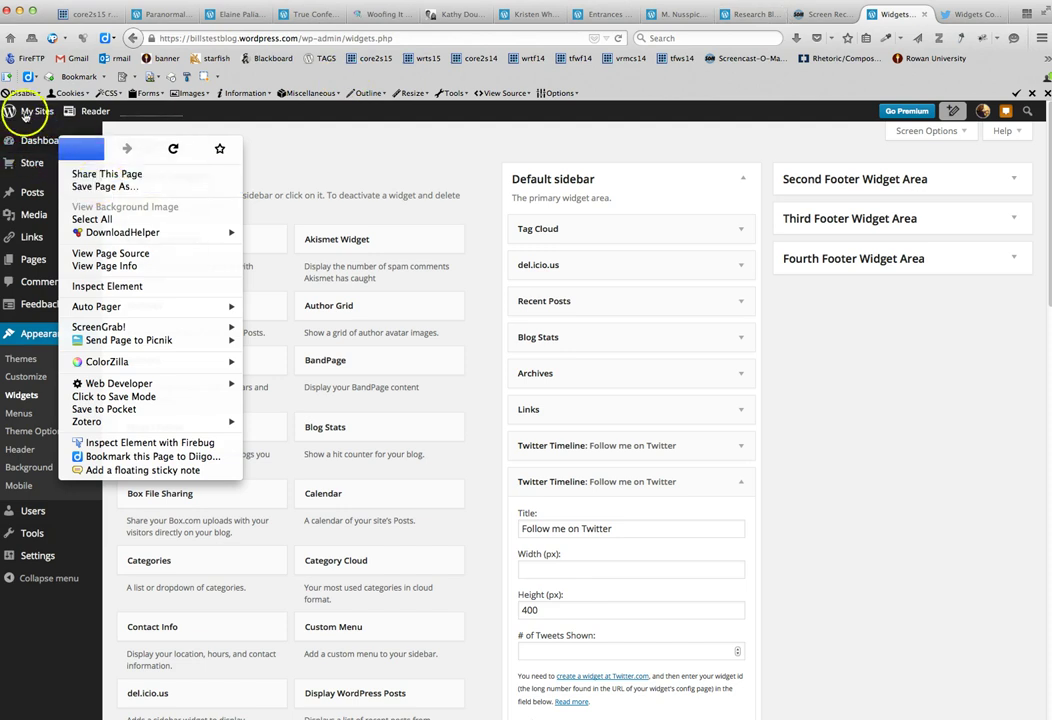
pyautogui.rightClick(30, 180)
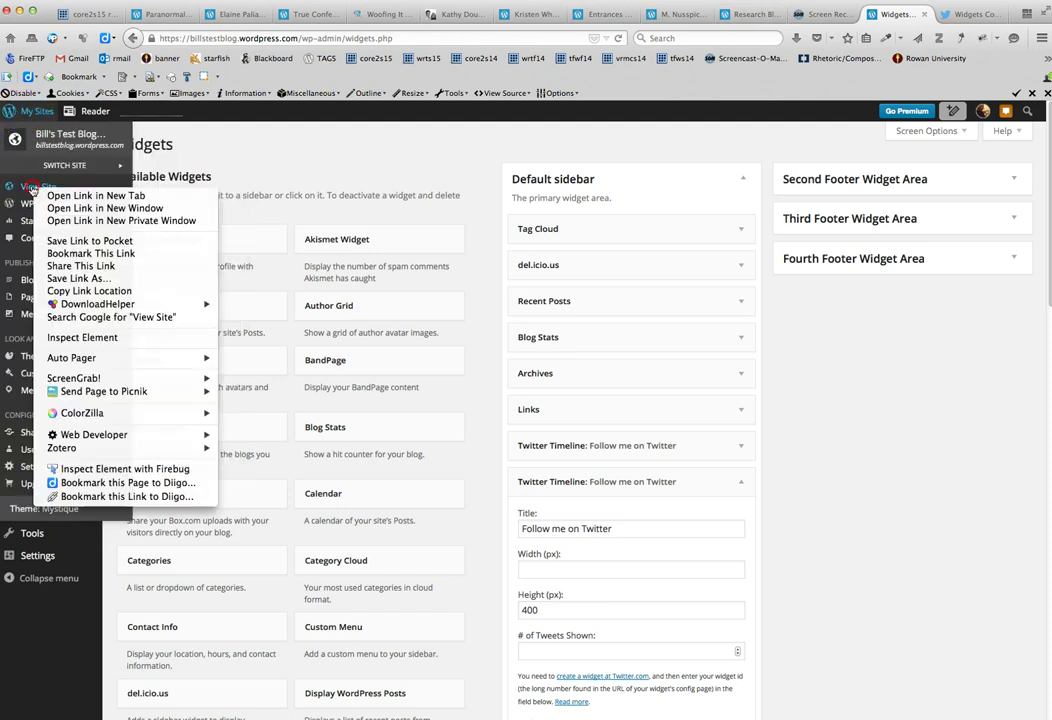
pyautogui.click(45, 190)
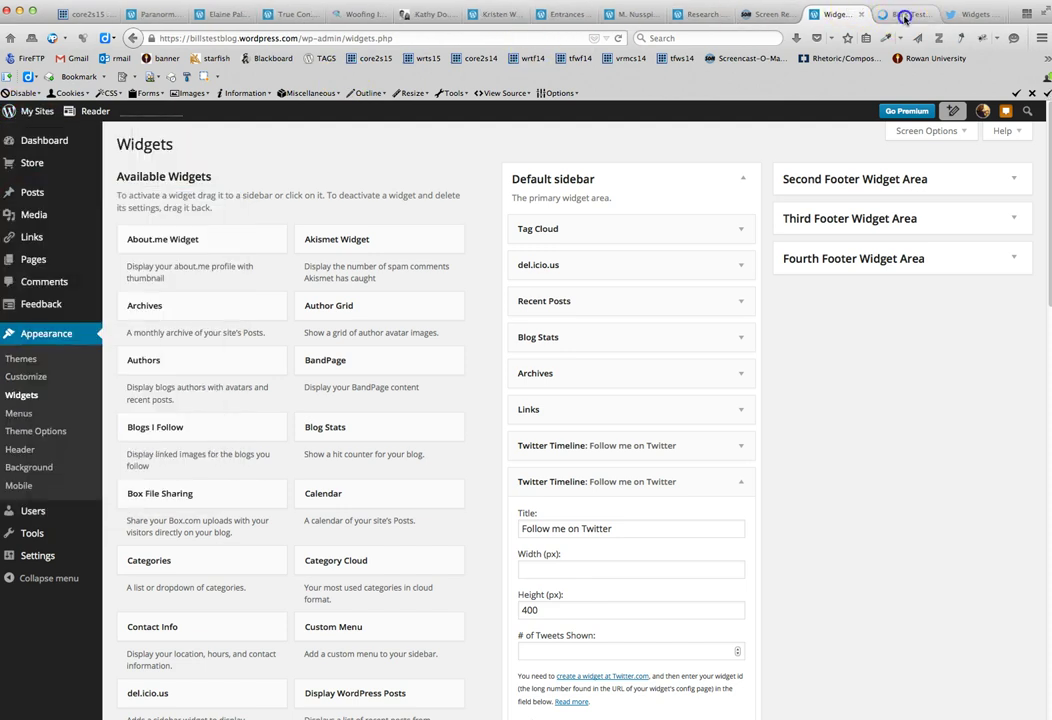
pyautogui.click(908, 13)
# - Check the new Follow me on Twitter timeline in the test blog's sidebar and look through its tweets
pyautogui.scroll(-2, 625, 293)
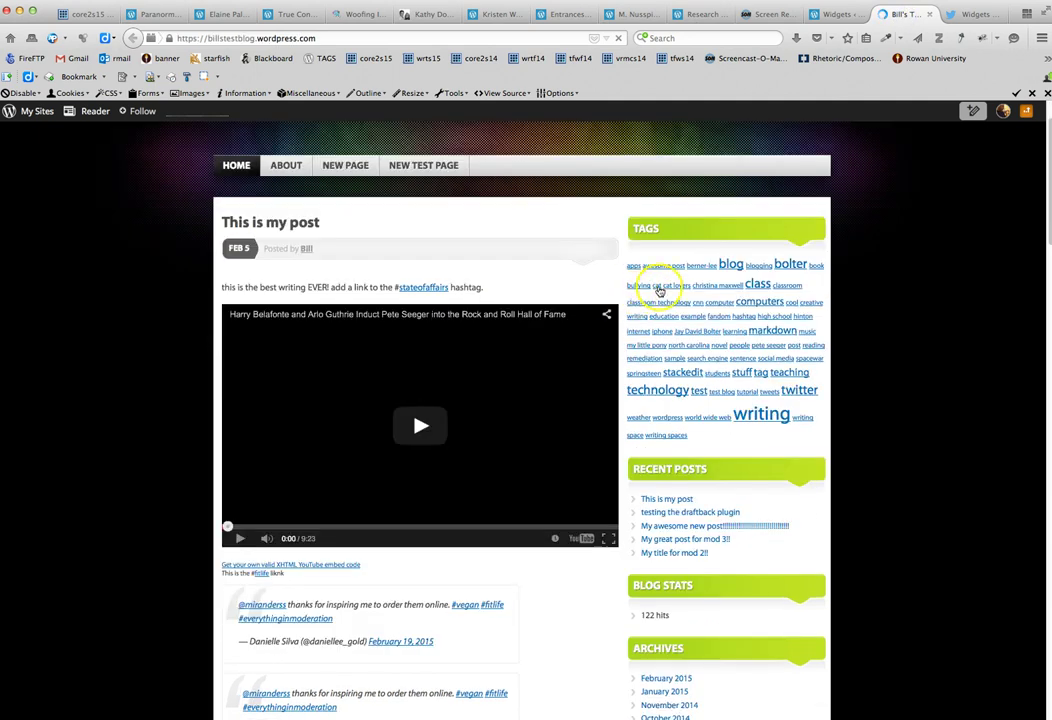
pyautogui.scroll(-8, 700, 320)
pyautogui.scroll(-6, 748, 361)
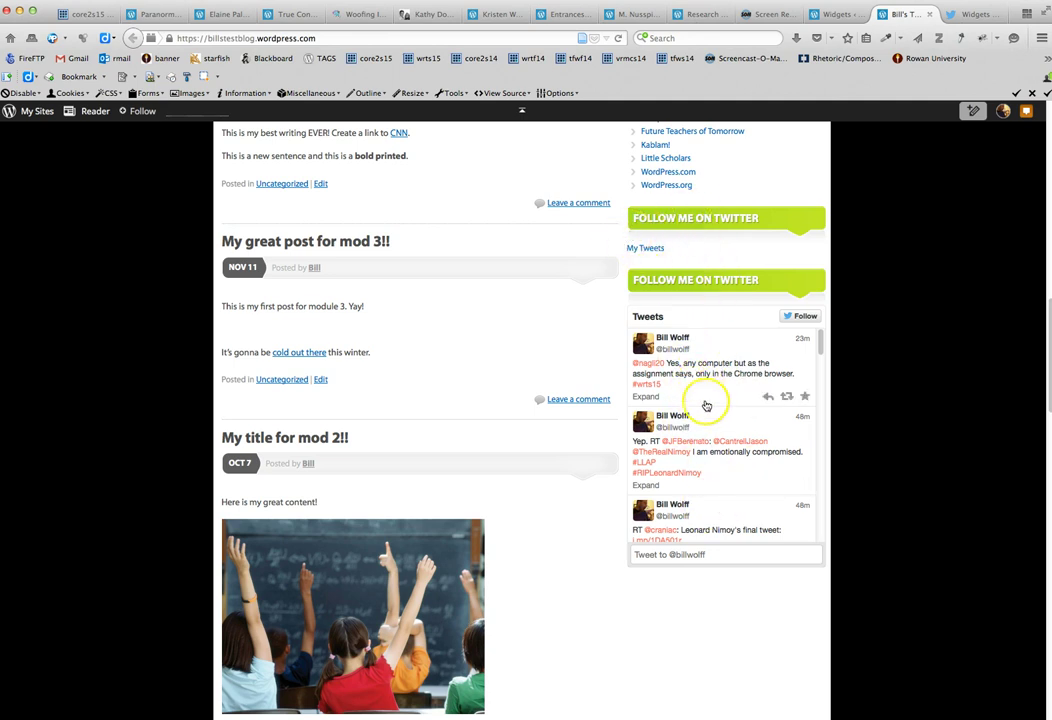
pyautogui.scroll(-5, 715, 418)
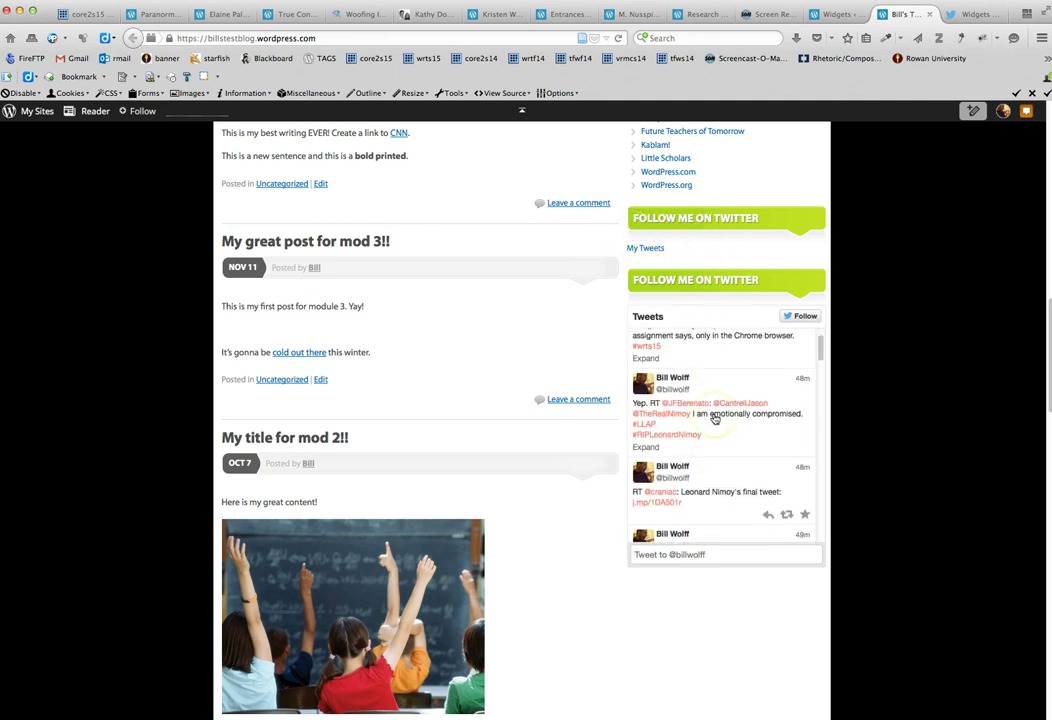
pyautogui.scroll(-3, 715, 421)
pyautogui.scroll(8, 713, 424)
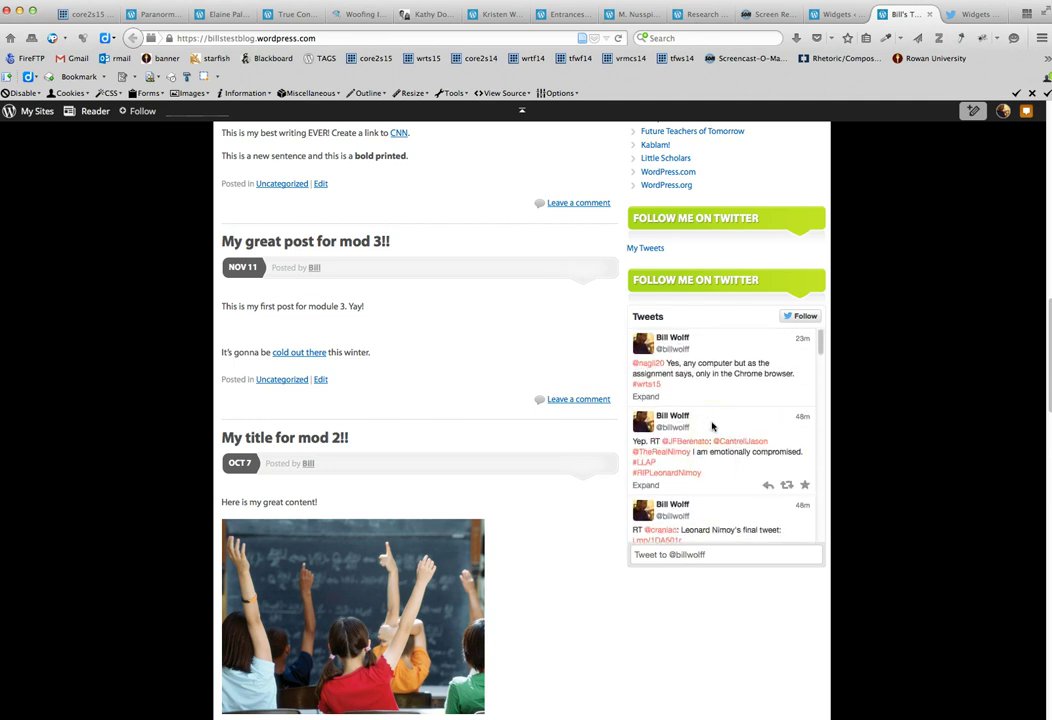
# - Switch to the student's "She's such a drag!" research blog and review its posts and sidebar against the assignment requirements
pyautogui.click(217, 15)
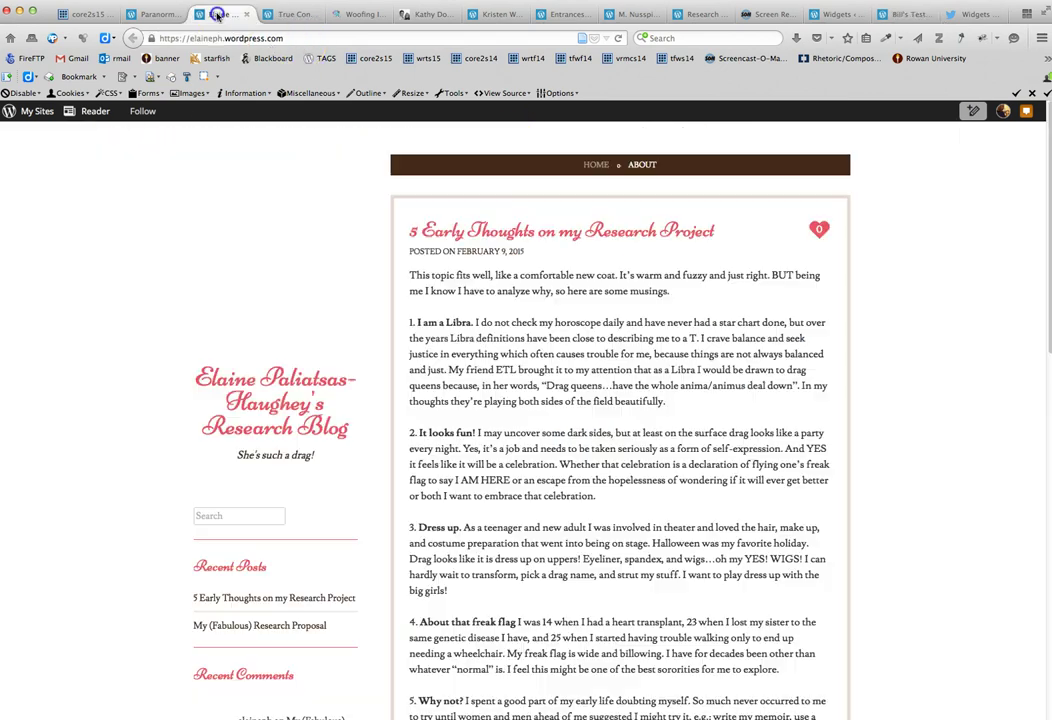
pyautogui.scroll(-5, 576, 430)
pyautogui.scroll(2, 576, 428)
pyautogui.scroll(2, 576, 428)
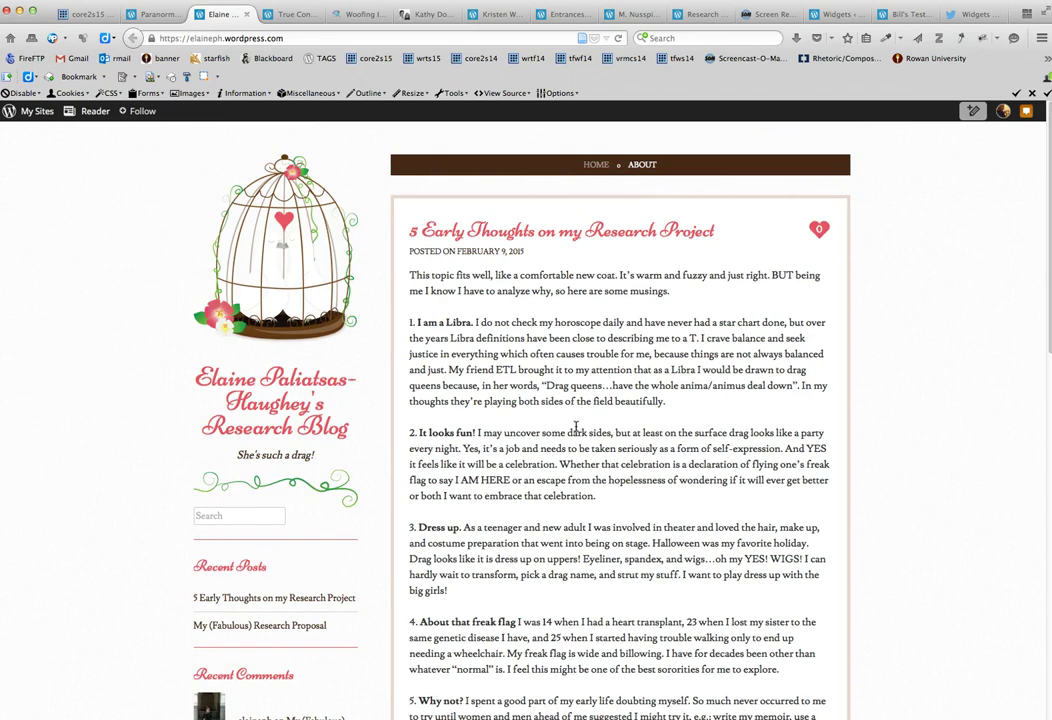
pyautogui.scroll(-10, 576, 428)
pyautogui.scroll(-15, 576, 432)
pyautogui.scroll(20, 576, 431)
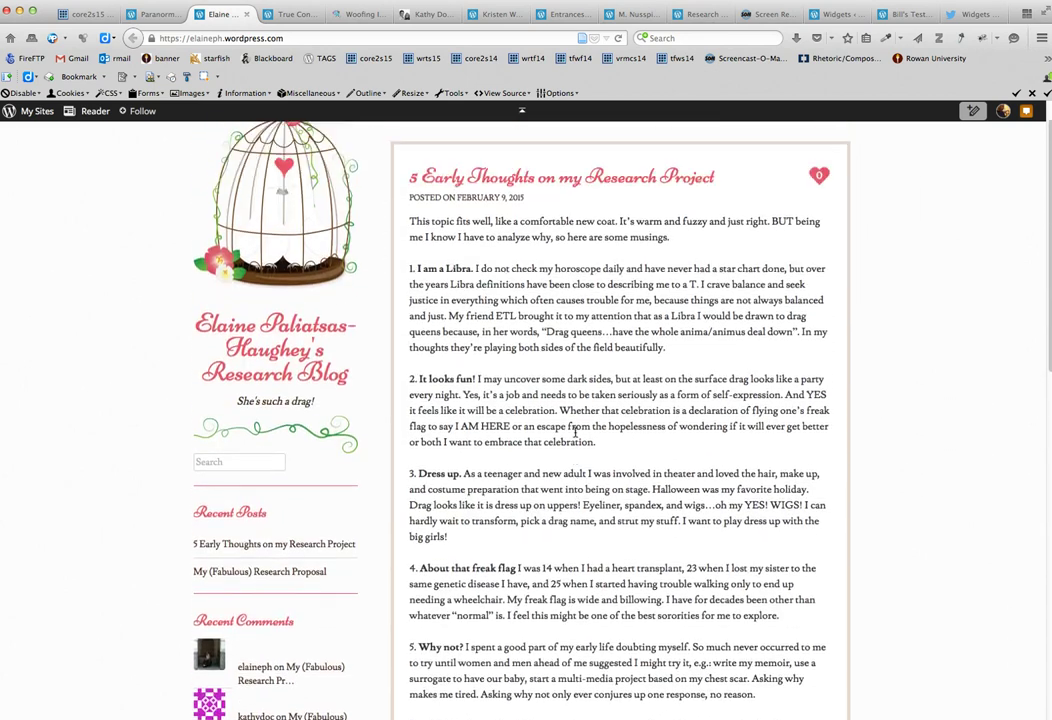
pyautogui.scroll(1, 575, 432)
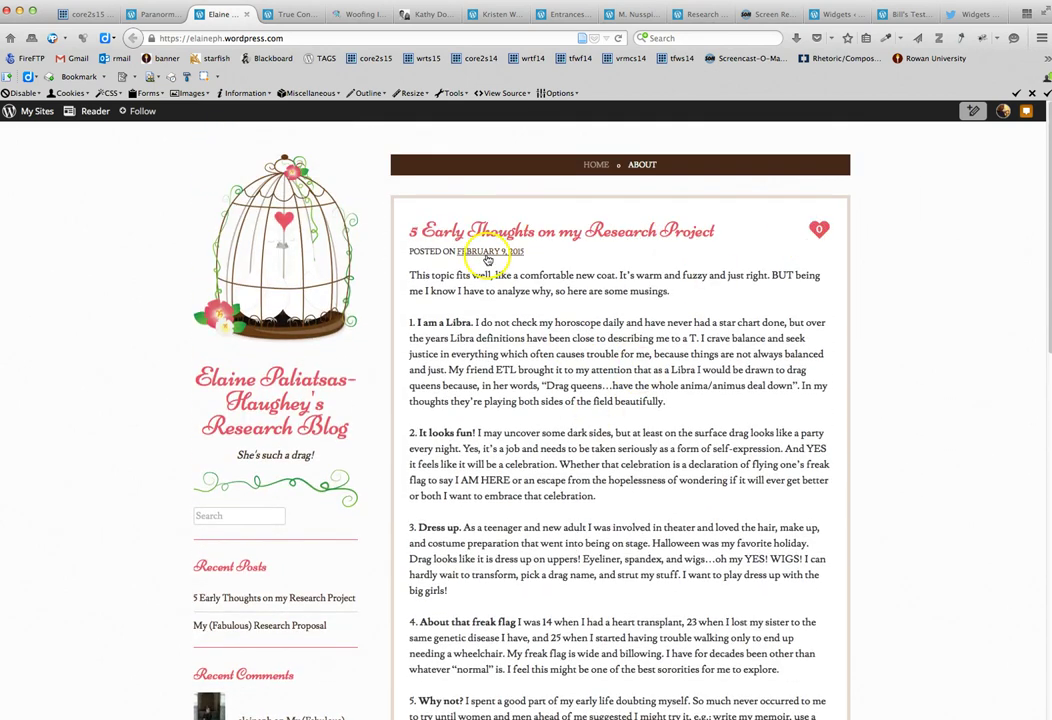
pyautogui.scroll(-2, 511, 424)
pyautogui.scroll(-2, 511, 424)
pyautogui.scroll(2, 511, 424)
pyautogui.scroll(2, 511, 424)
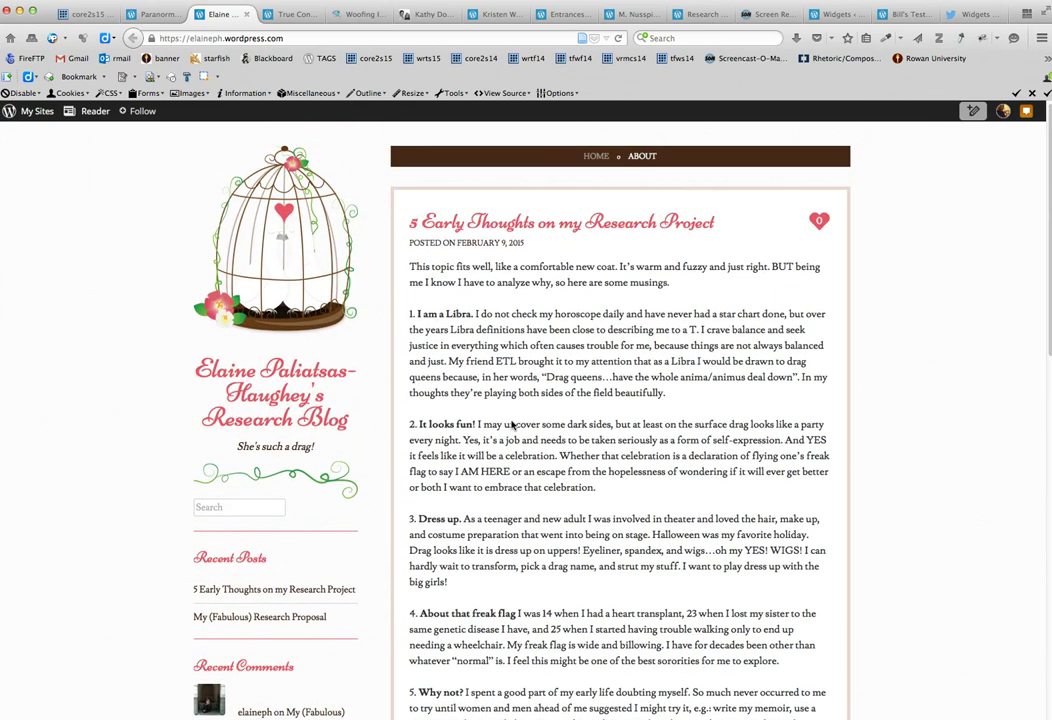
# - Return to the research blog assignment page and open the example post "Blurring Lines: Understanding Extratexual Discourse within Fandom"
pyautogui.click(86, 16)
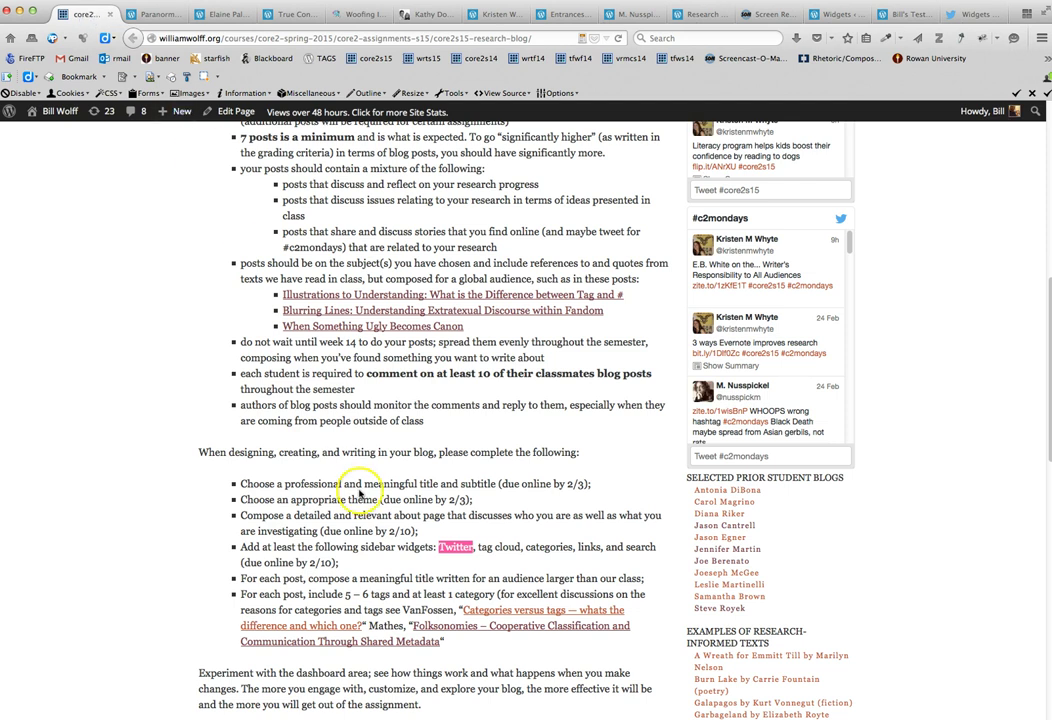
pyautogui.click(428, 327)
pyautogui.click(431, 311)
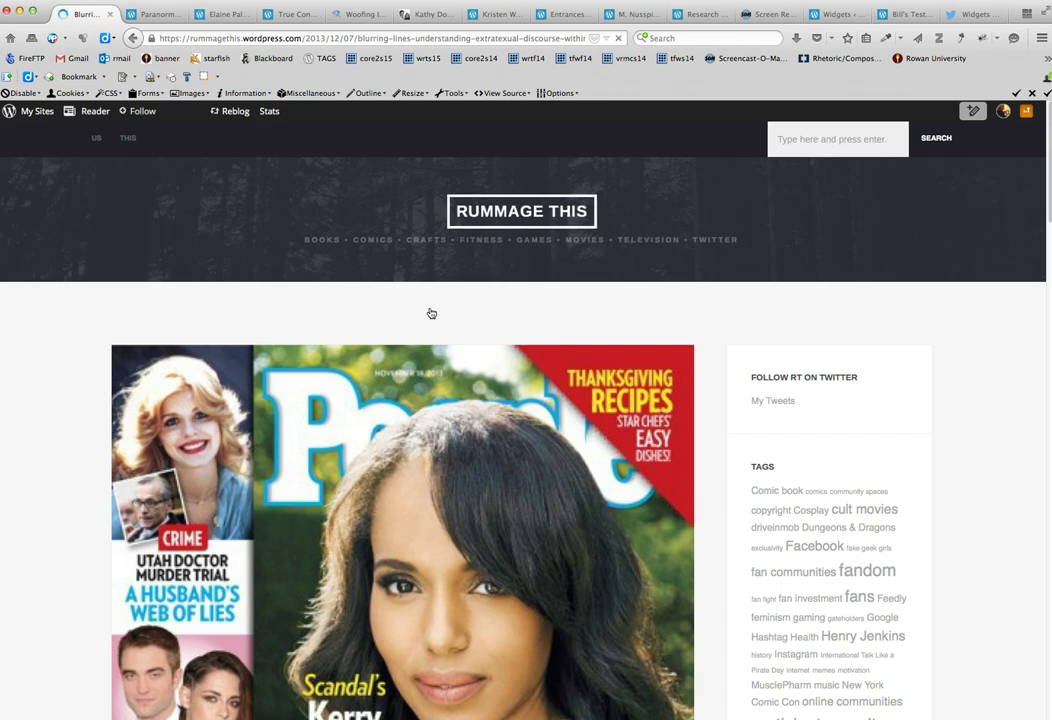
# - Examine how the example fandom post uses images, links, embedded tweets and references to class texts
pyautogui.scroll(-5, 364, 378)
pyautogui.scroll(-20, 360, 390)
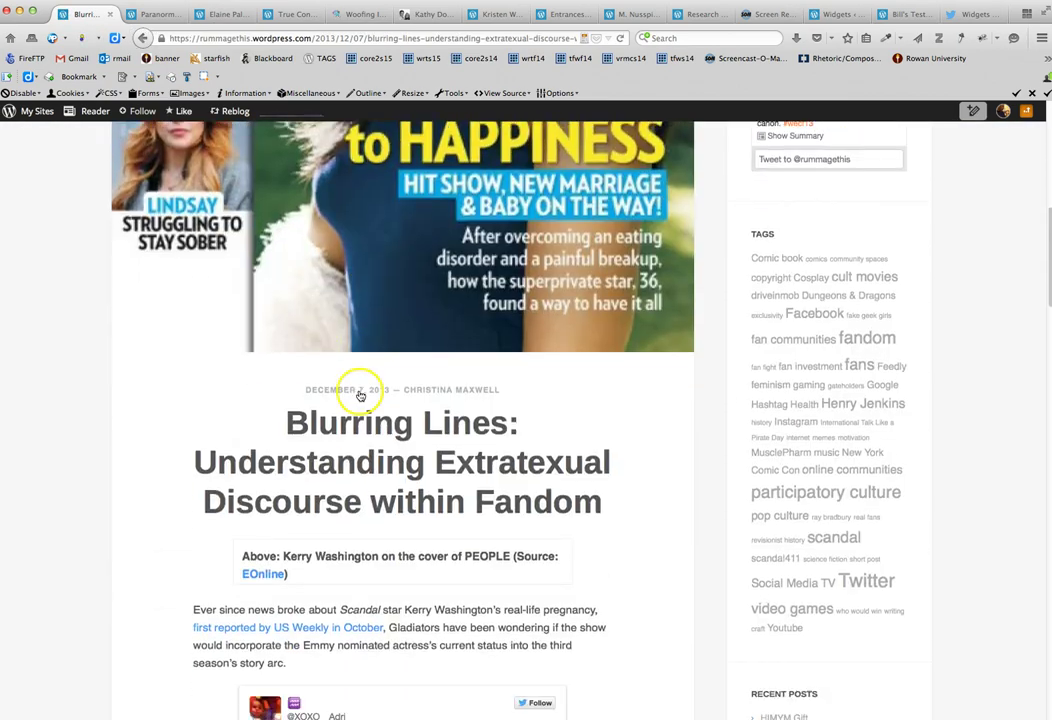
pyautogui.scroll(-4, 359, 401)
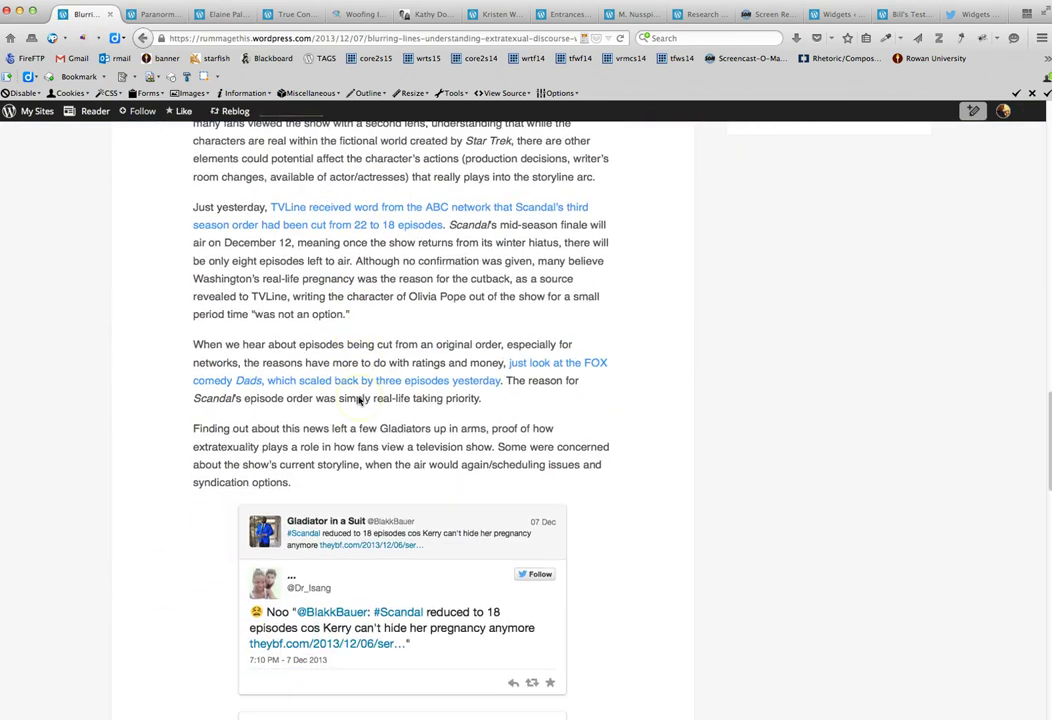
pyautogui.scroll(-3, 359, 401)
pyautogui.scroll(-5, 359, 401)
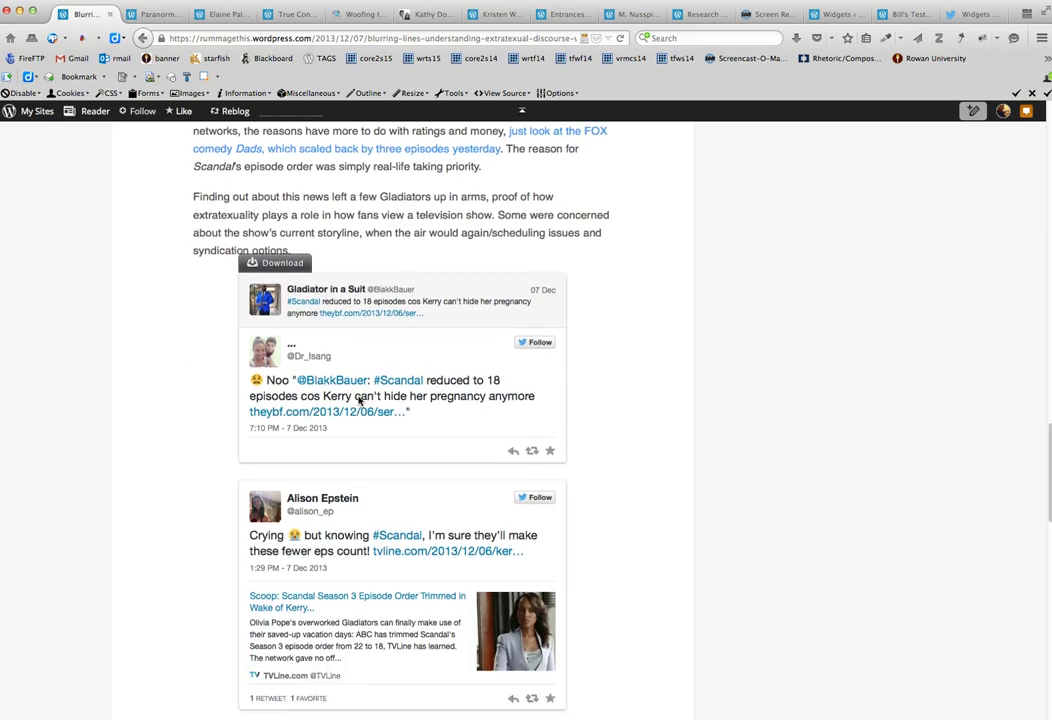
pyautogui.scroll(-7, 359, 401)
pyautogui.scroll(13, 359, 401)
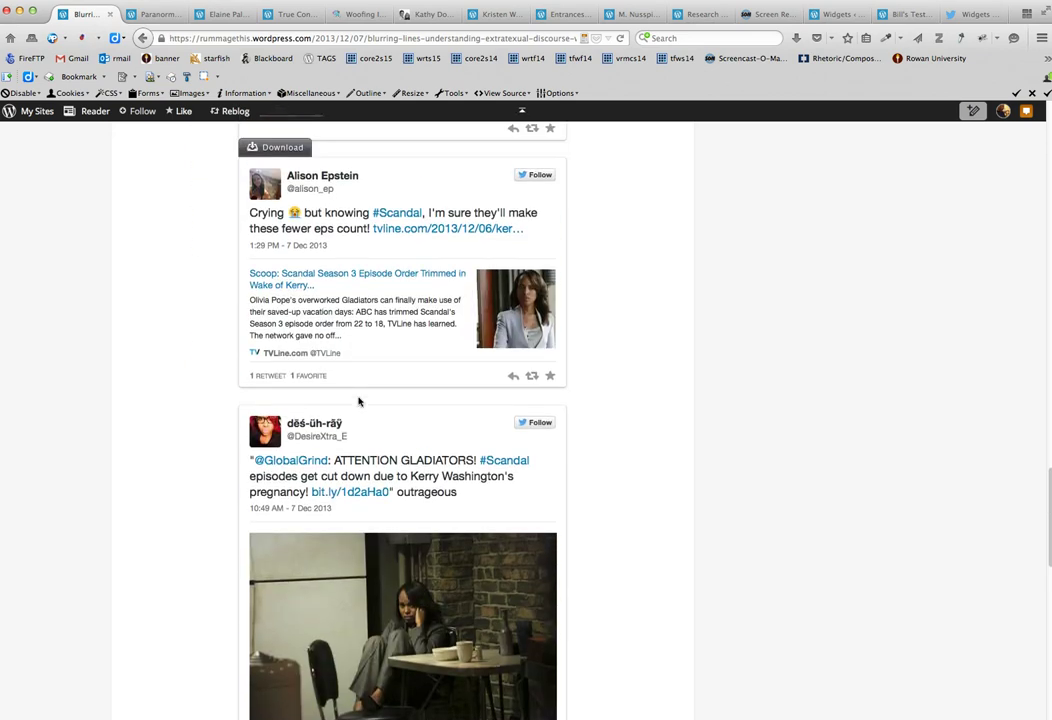
pyautogui.scroll(8, 359, 401)
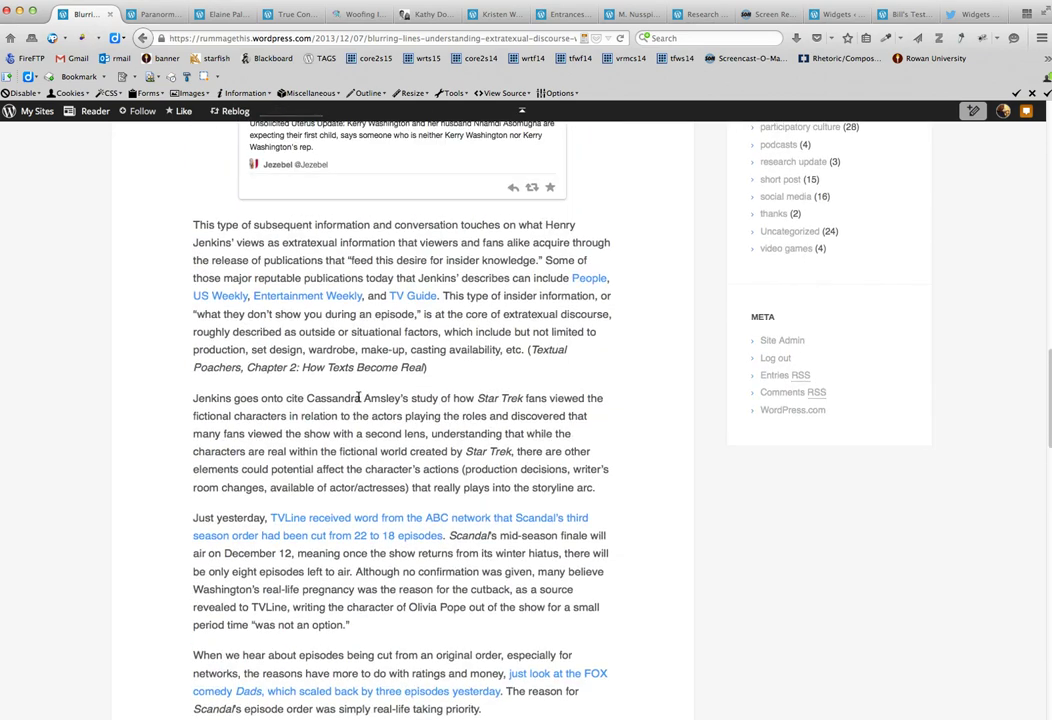
# - Go back to the "She's such a drag!" blog and re-examine the content of the "5 Early Thoughts on my Research Project" post
pyautogui.click(226, 18)
pyautogui.scroll(-2, 559, 460)
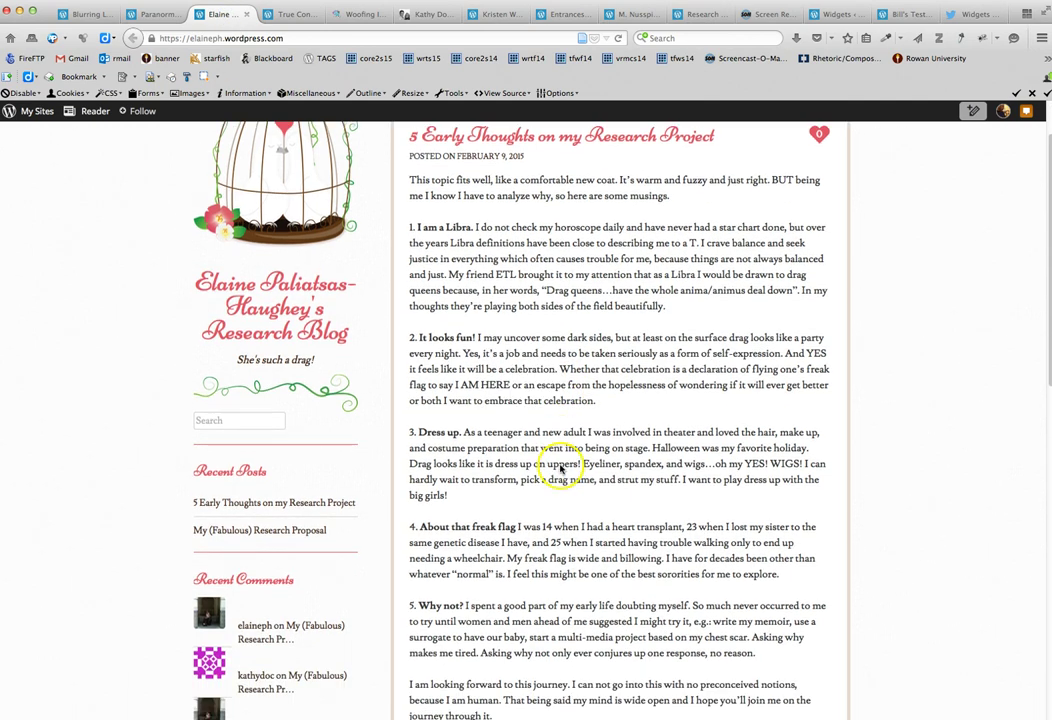
pyautogui.scroll(-1, 557, 553)
pyautogui.scroll(2, 557, 553)
pyautogui.scroll(2, 558, 553)
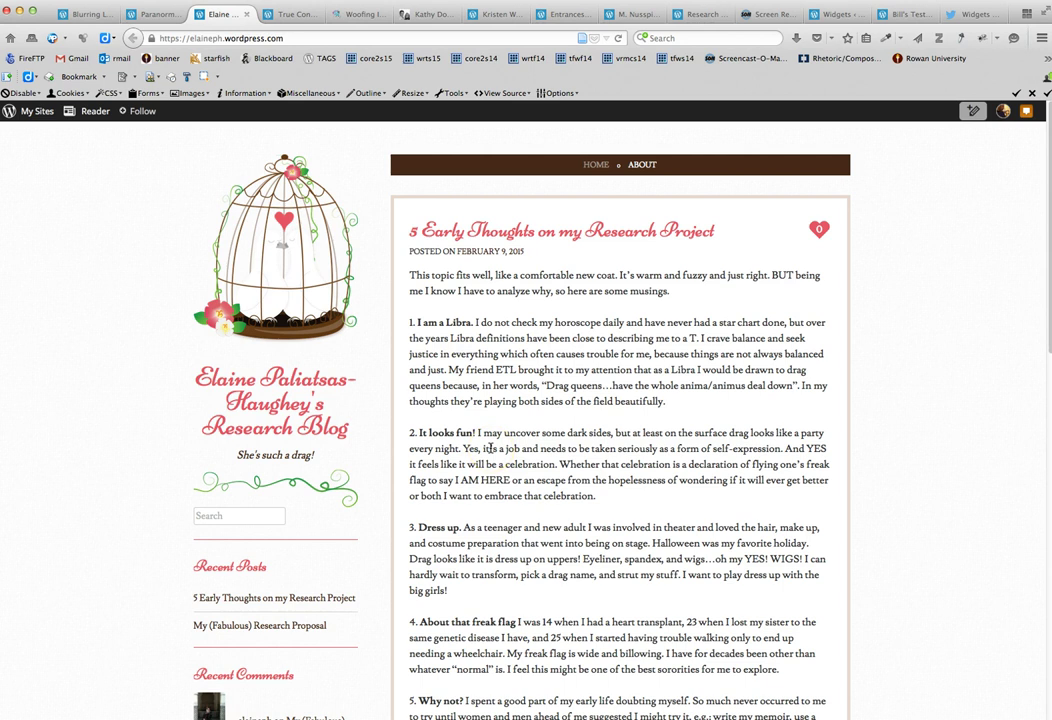
pyautogui.scroll(-5, 490, 449)
pyautogui.scroll(4, 490, 449)
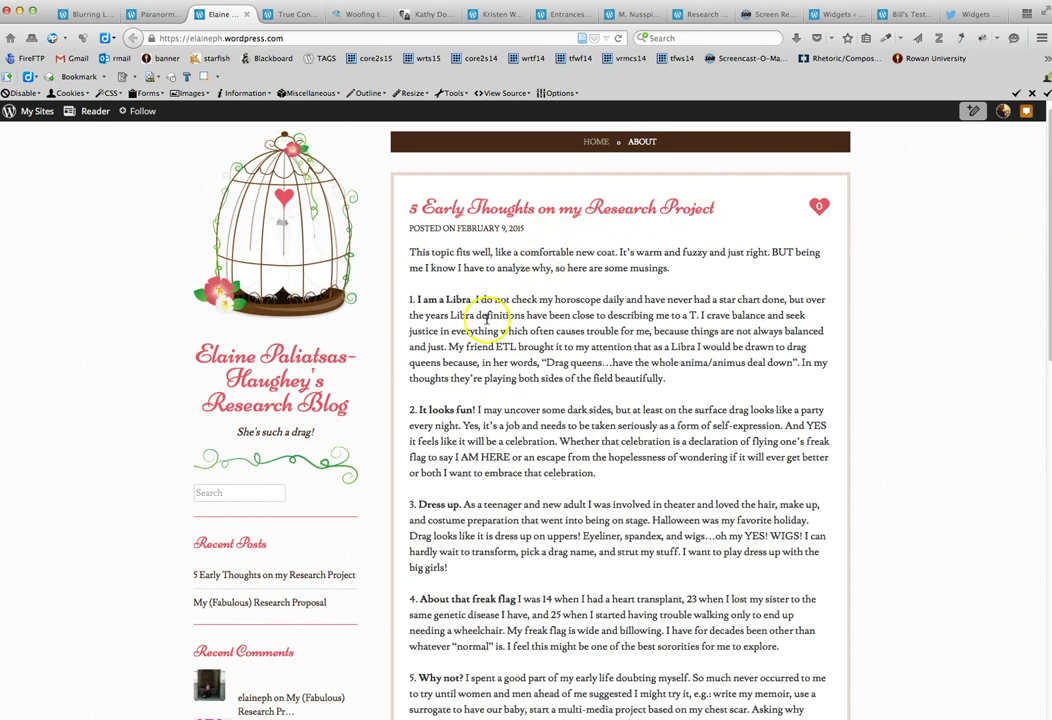
pyautogui.scroll(-4, 470, 460)
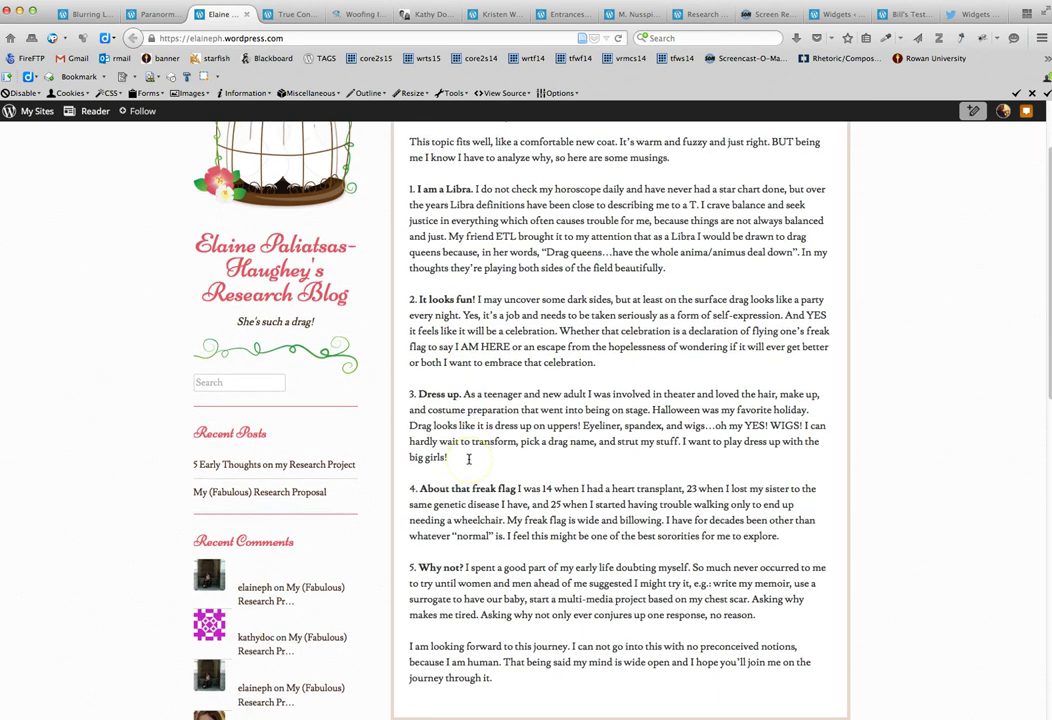
# - Open the About page of the "She's such a drag!" blog and examine the bio text
pyautogui.scroll(5, 470, 460)
pyautogui.click(641, 164)
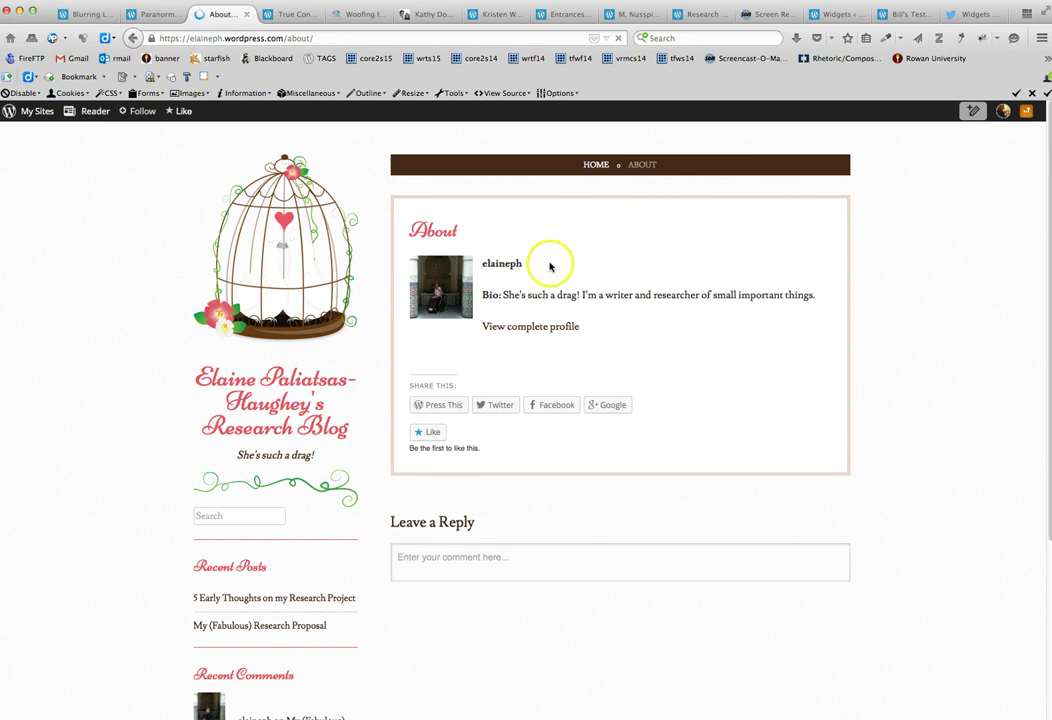
pyautogui.click(575, 326)
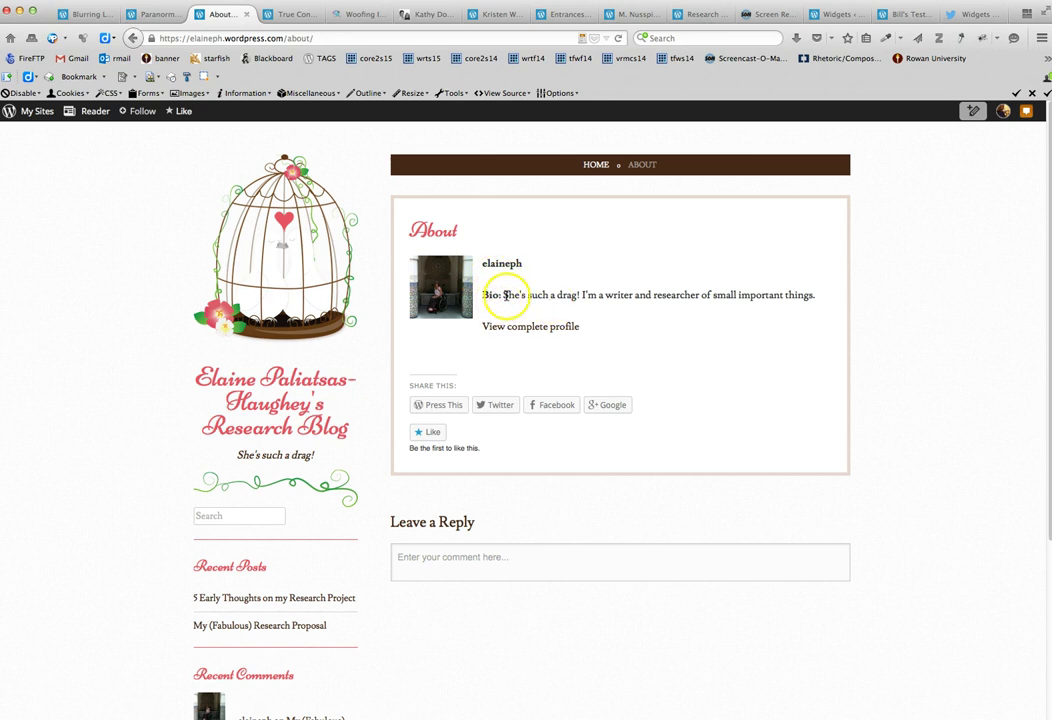
pyautogui.moveTo(503, 295); pyautogui.dragTo(838, 293)
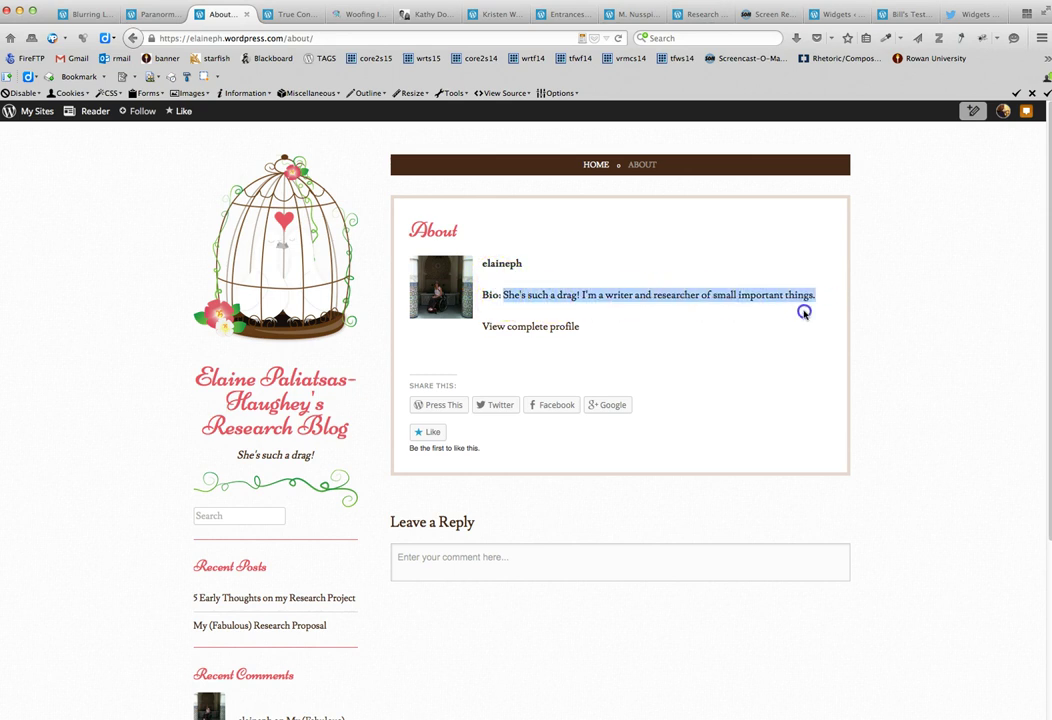
pyautogui.click(803, 307)
# - Open the student's Gravatar profile from the About page and view both photos in its gallery
pyautogui.click(452, 300)
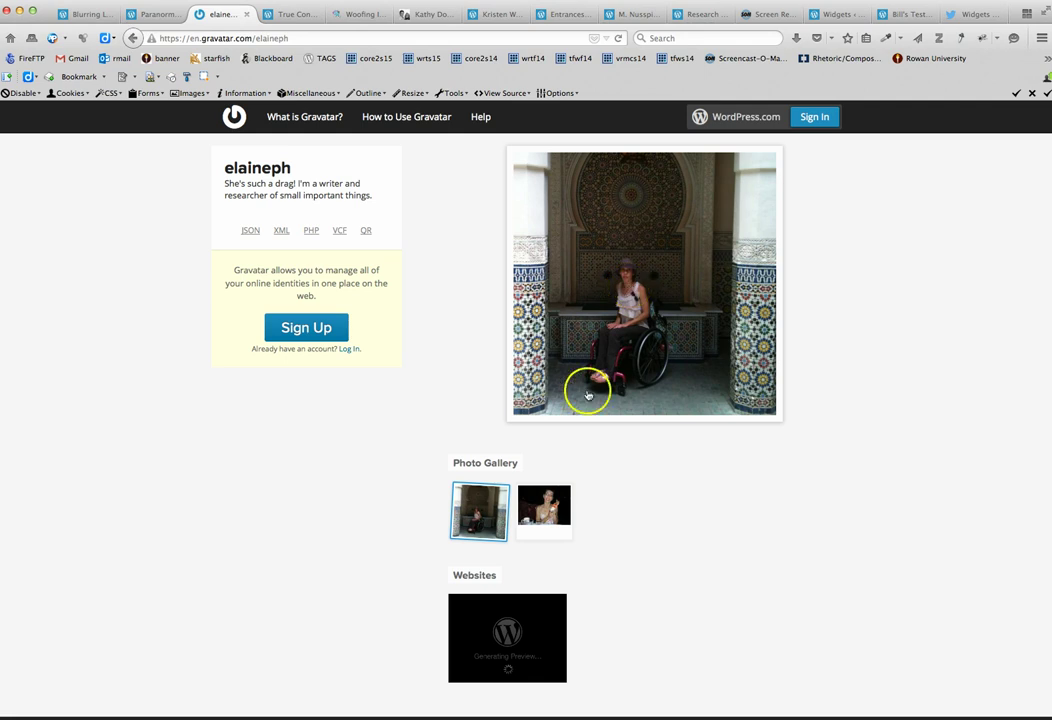
pyautogui.click(547, 497)
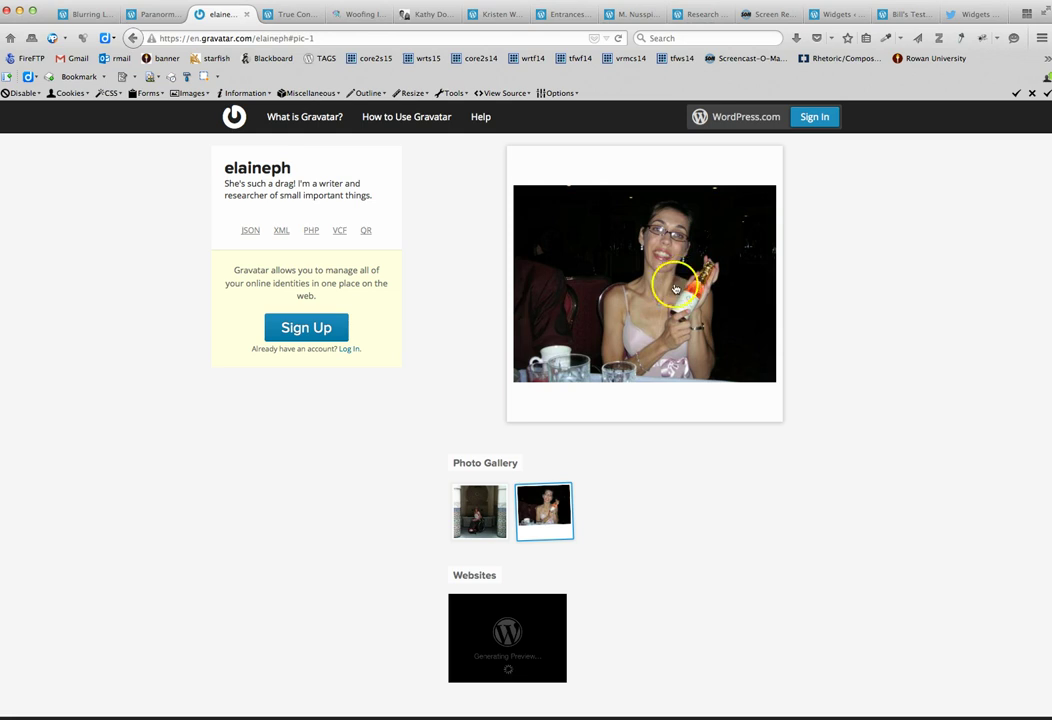
pyautogui.click(461, 530)
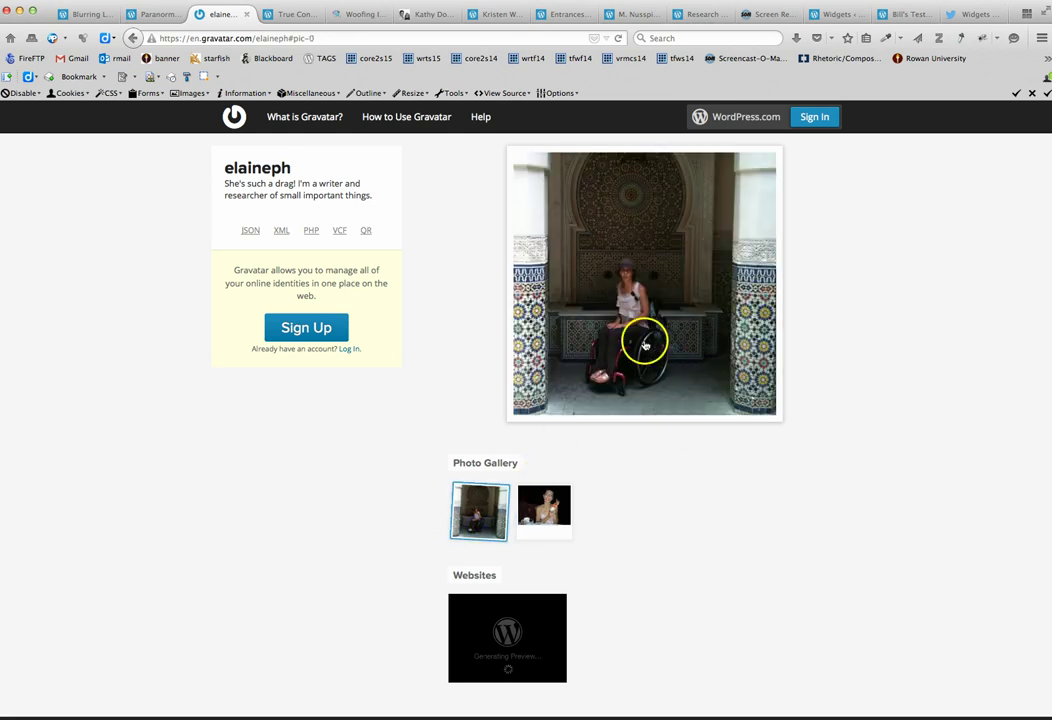
pyautogui.click(621, 287)
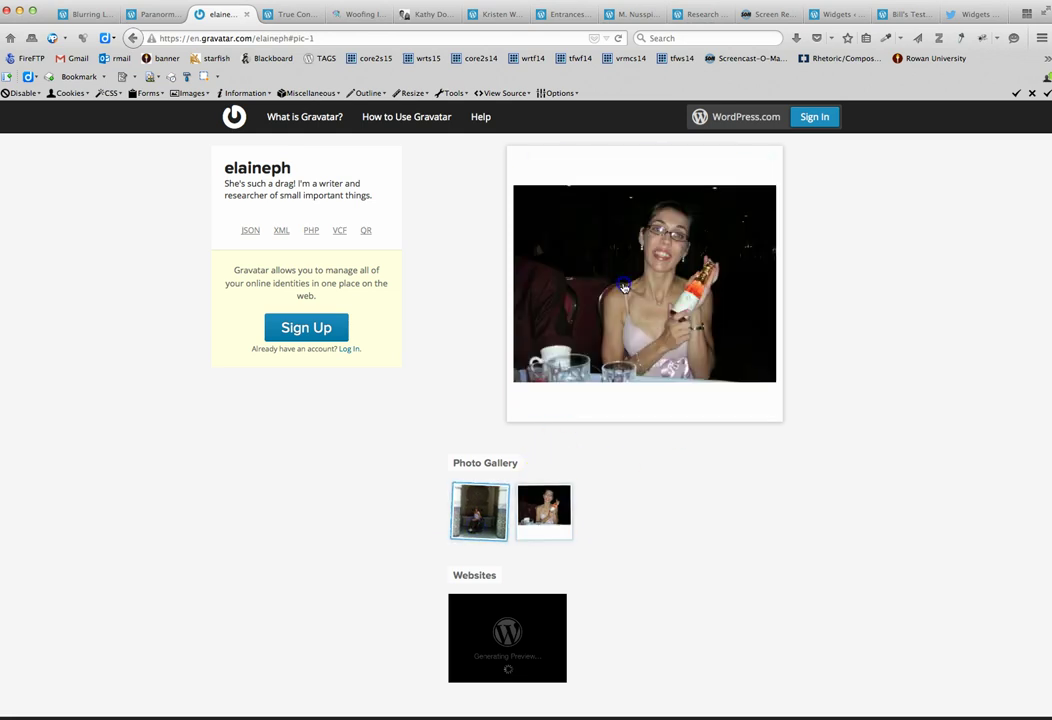
pyautogui.click(623, 288)
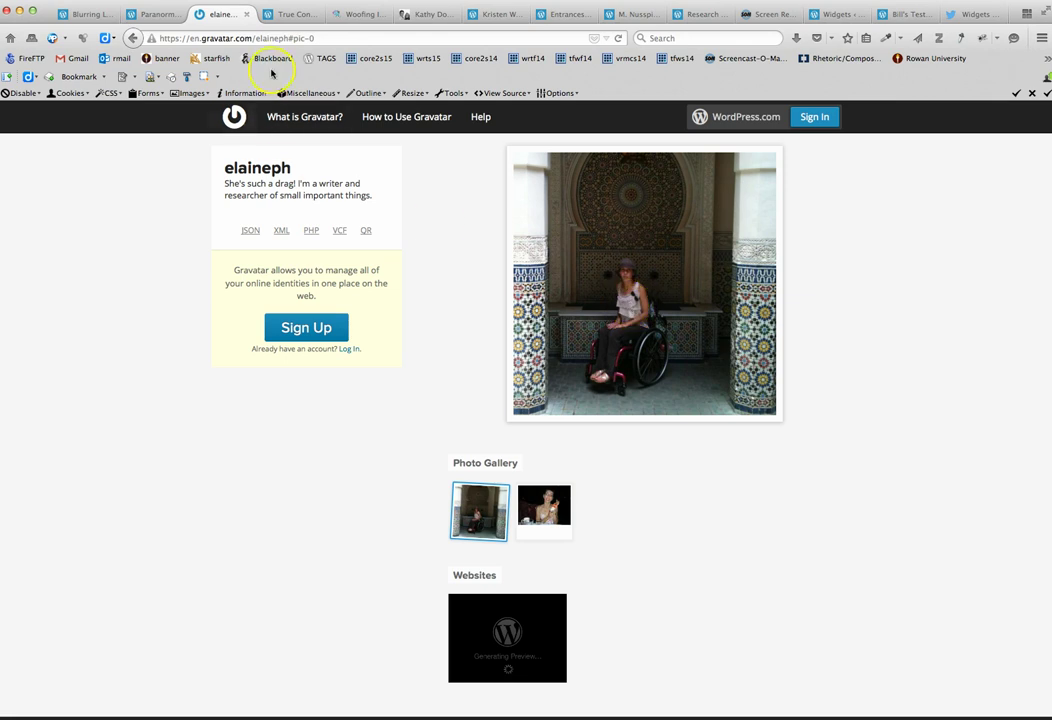
# - Close the Gravatar profile and review the "true confections" blog's home page, glancing back at the "Paranormal Investigation" post
pyautogui.click(245, 14)
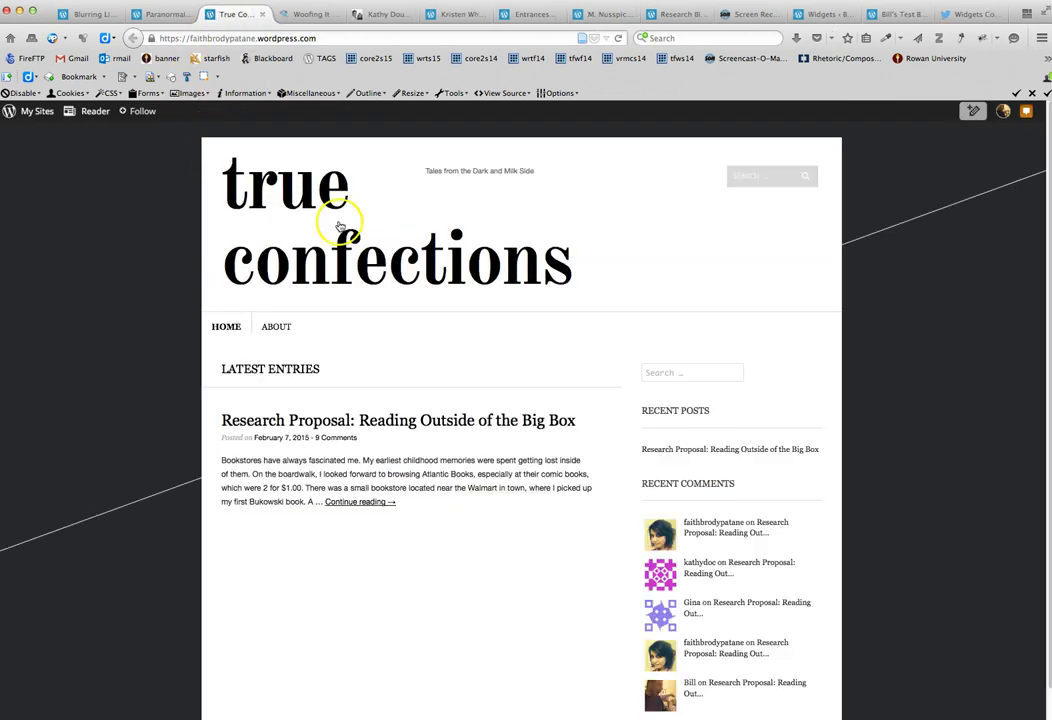
pyautogui.click(155, 12)
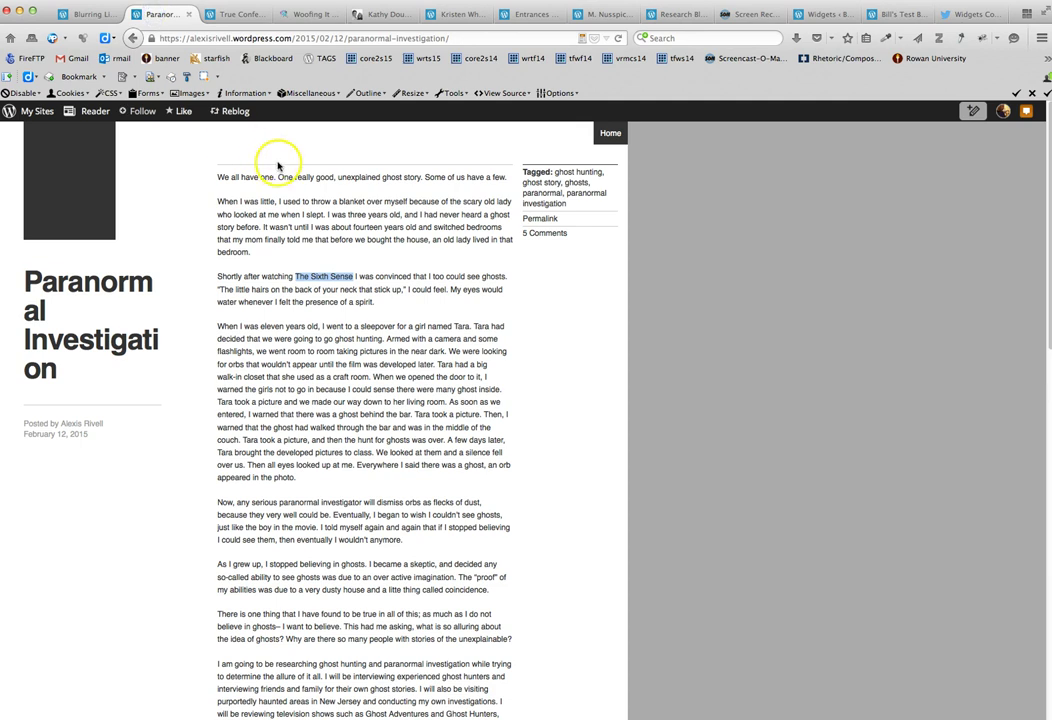
pyautogui.click(227, 19)
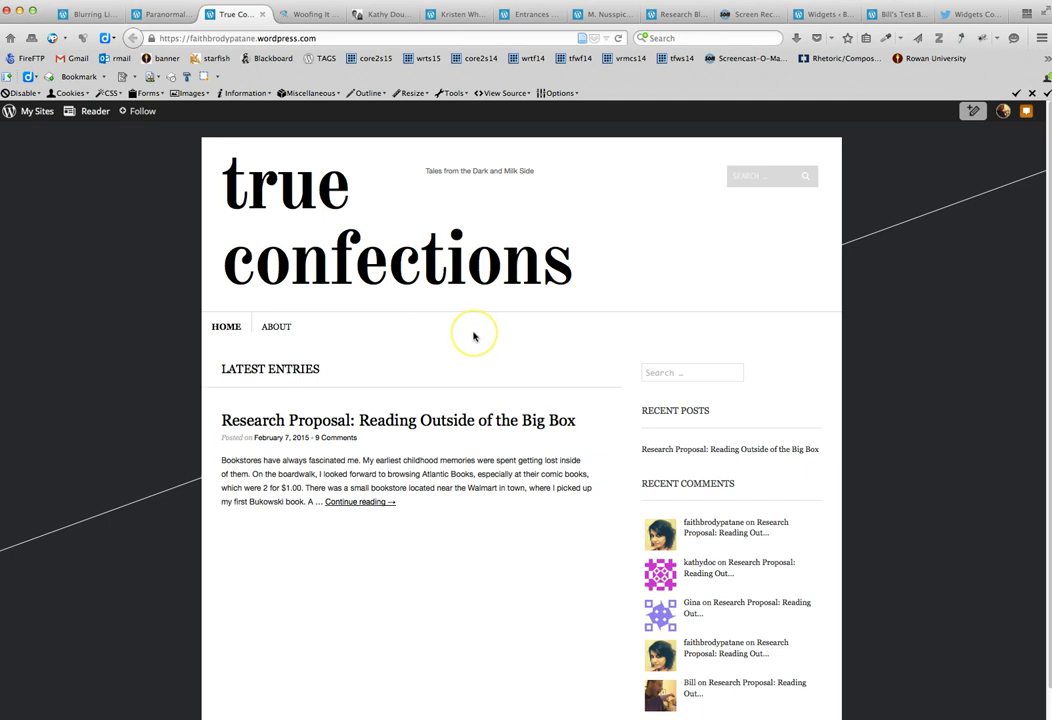
pyautogui.scroll(-2, 474, 337)
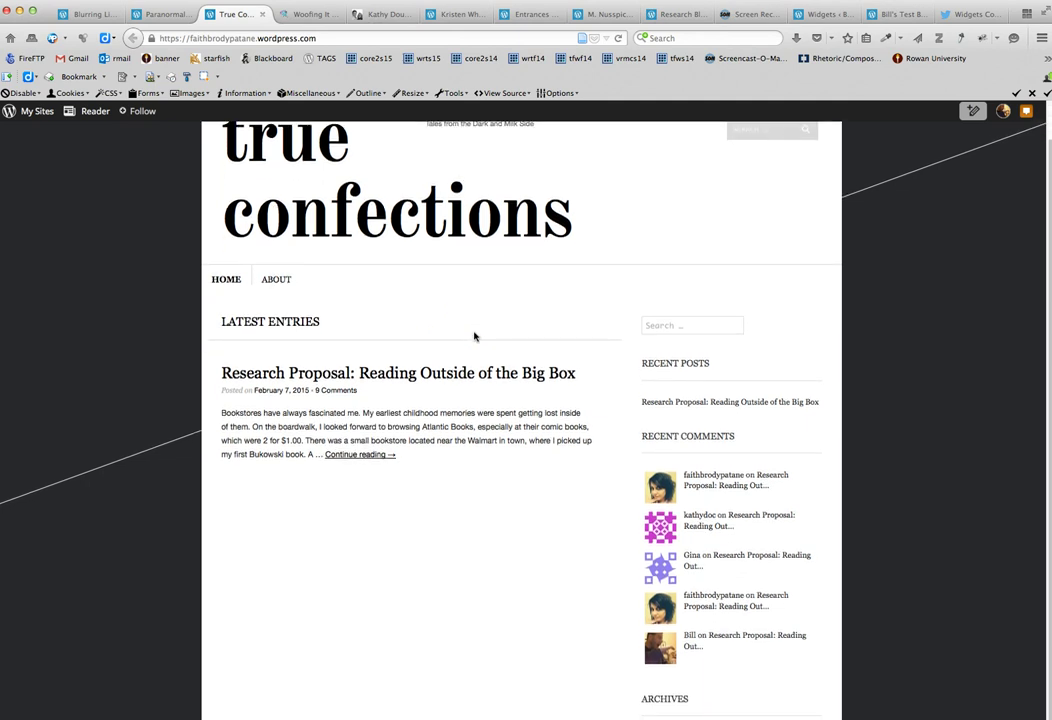
pyautogui.scroll(2, 474, 337)
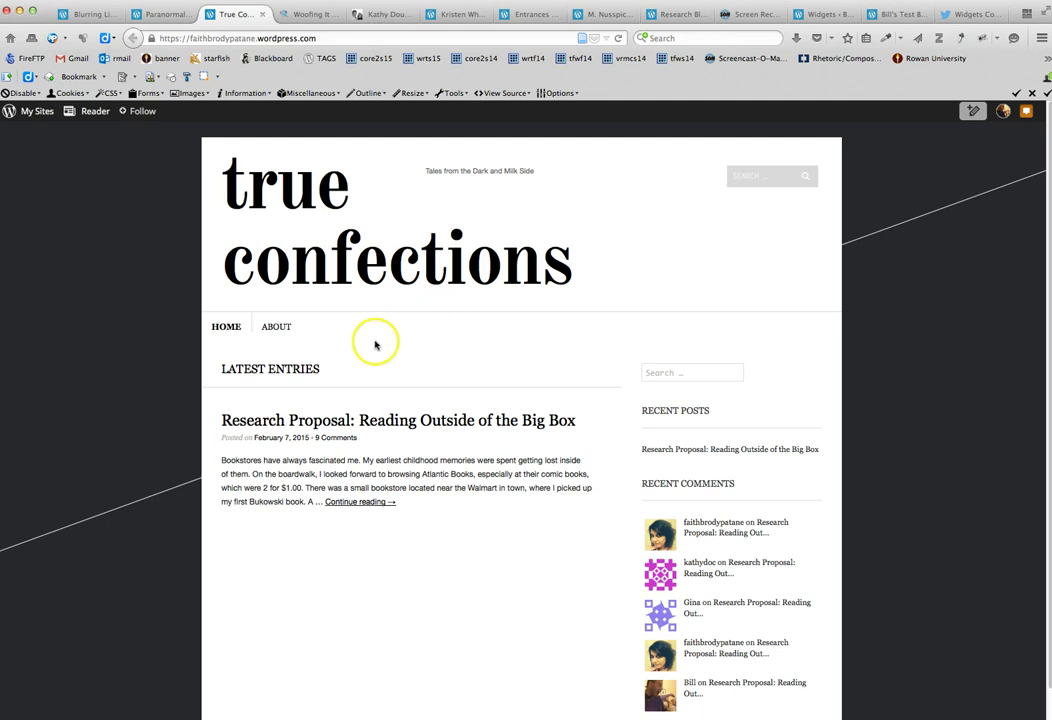
# - Open the "true confections" About page and examine its bio and profile photo
pyautogui.click(275, 330)
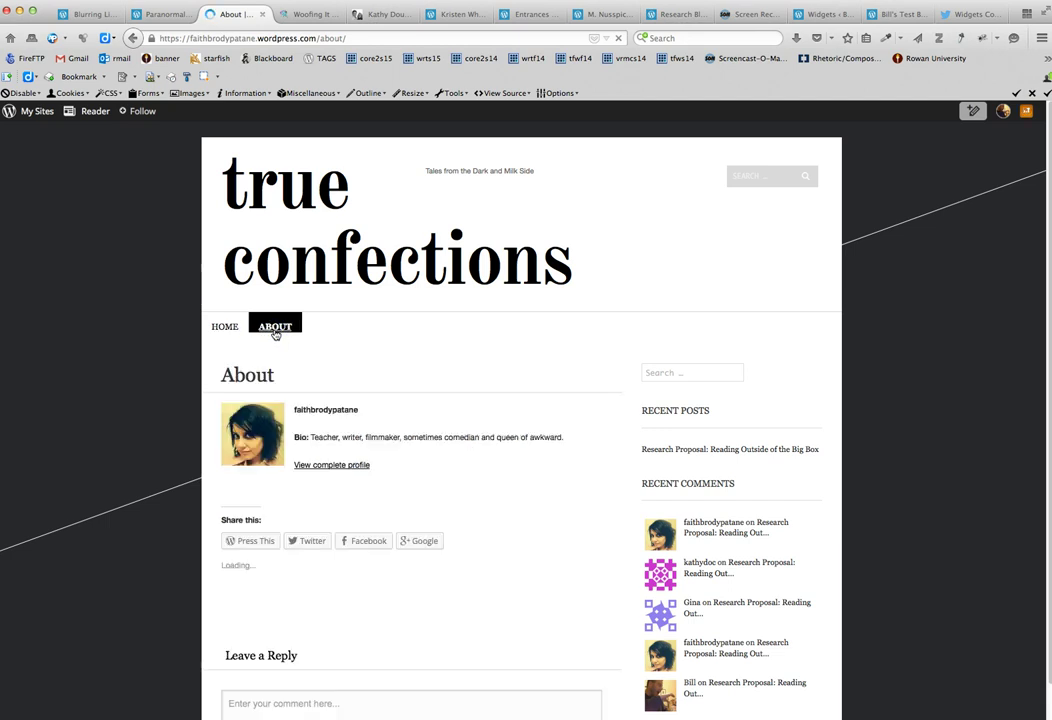
pyautogui.moveTo(290, 437); pyautogui.dragTo(576, 440)
pyautogui.click(512, 449)
pyautogui.click(531, 438)
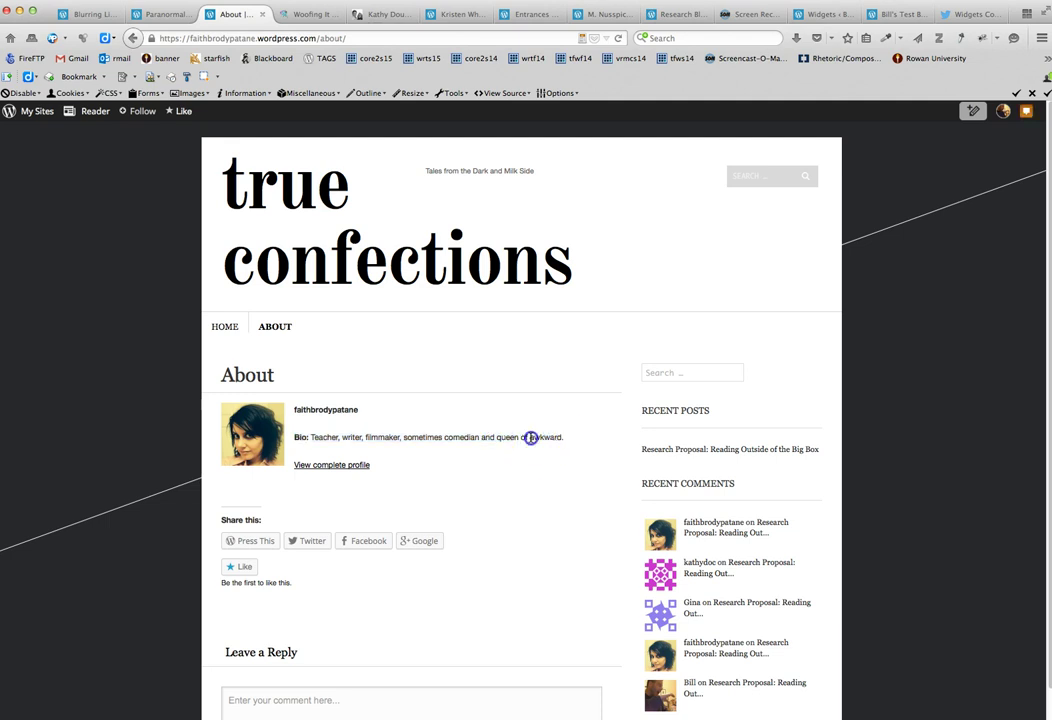
pyautogui.click(254, 451)
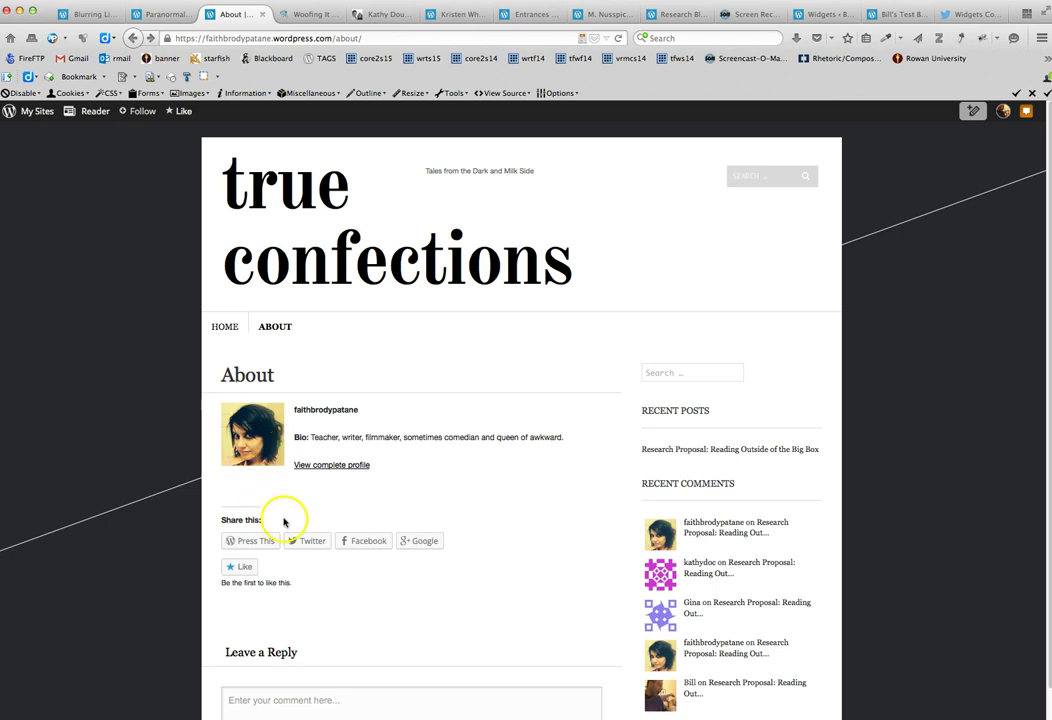
pyautogui.moveTo(562, 436); pyautogui.dragTo(314, 437)
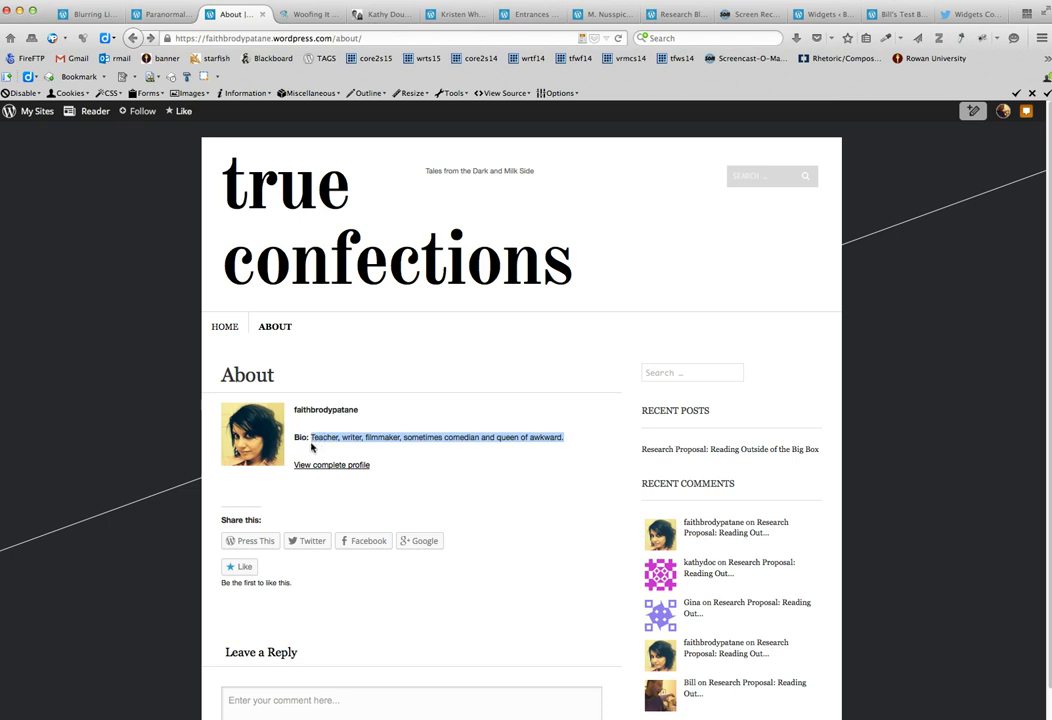
pyautogui.click(421, 475)
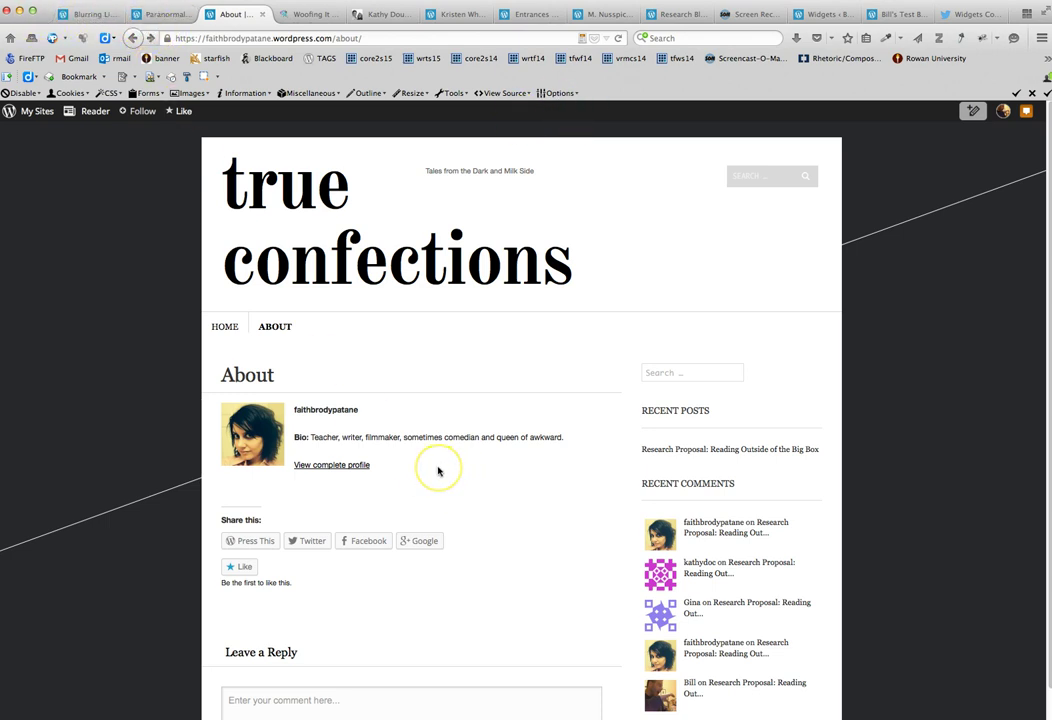
pyautogui.scroll(-2, 437, 470)
pyautogui.scroll(2, 437, 470)
pyautogui.click(267, 447)
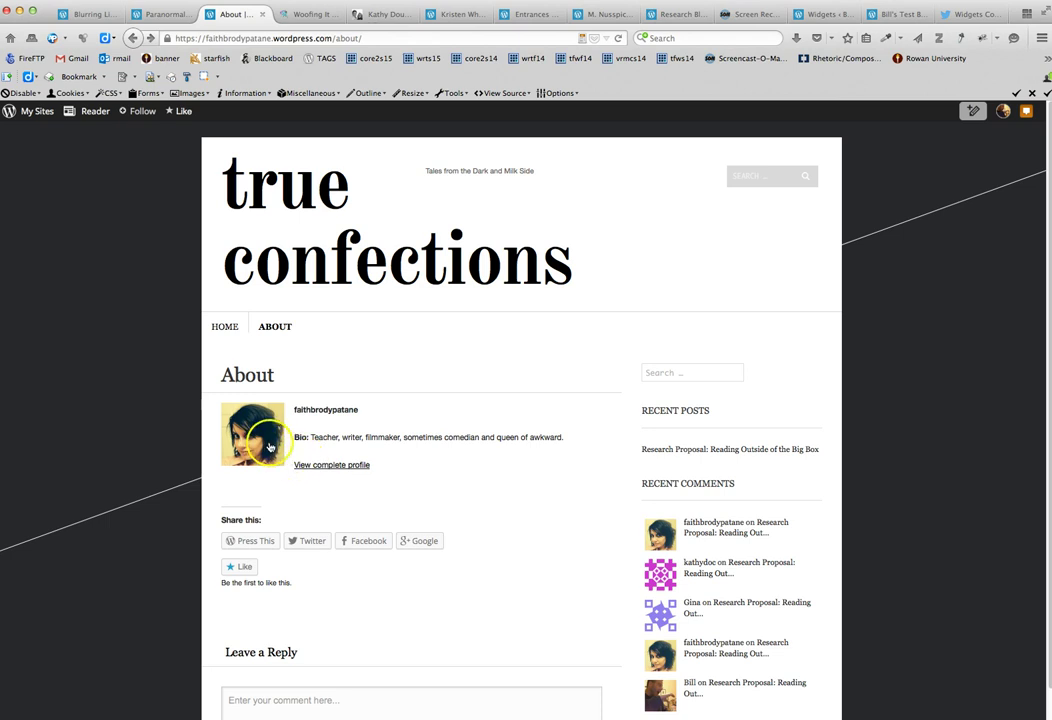
# - Return to the blog's home page and open the full "Research Proposal: Reading Outside of the Big Box" post to check its text and image
pyautogui.click(221, 329)
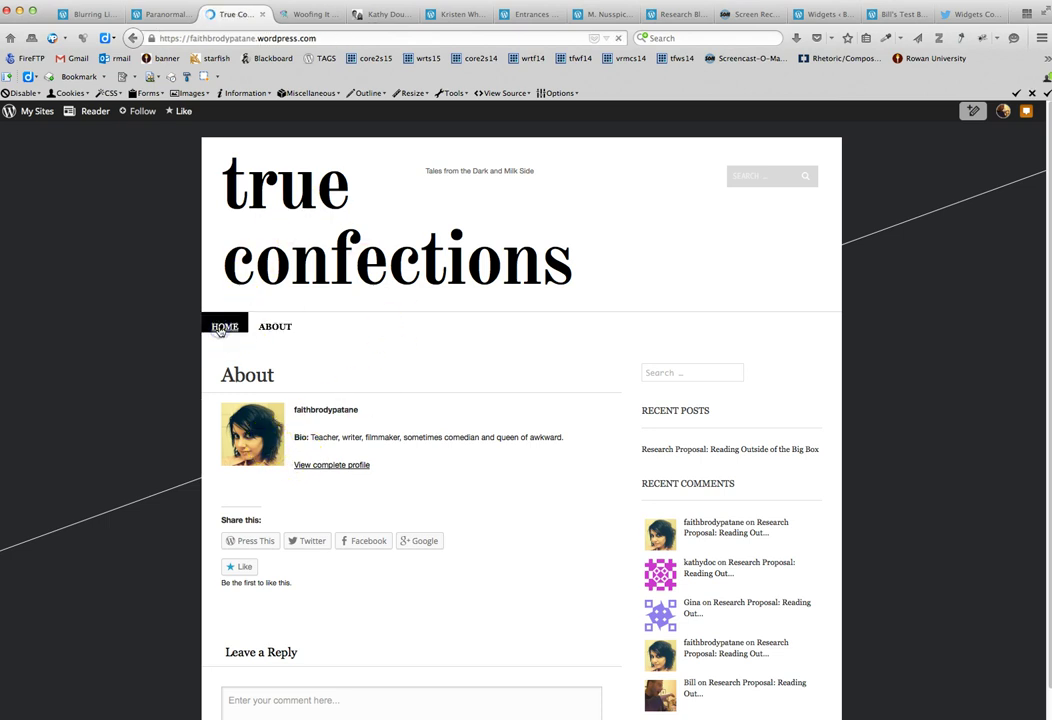
pyautogui.click(343, 502)
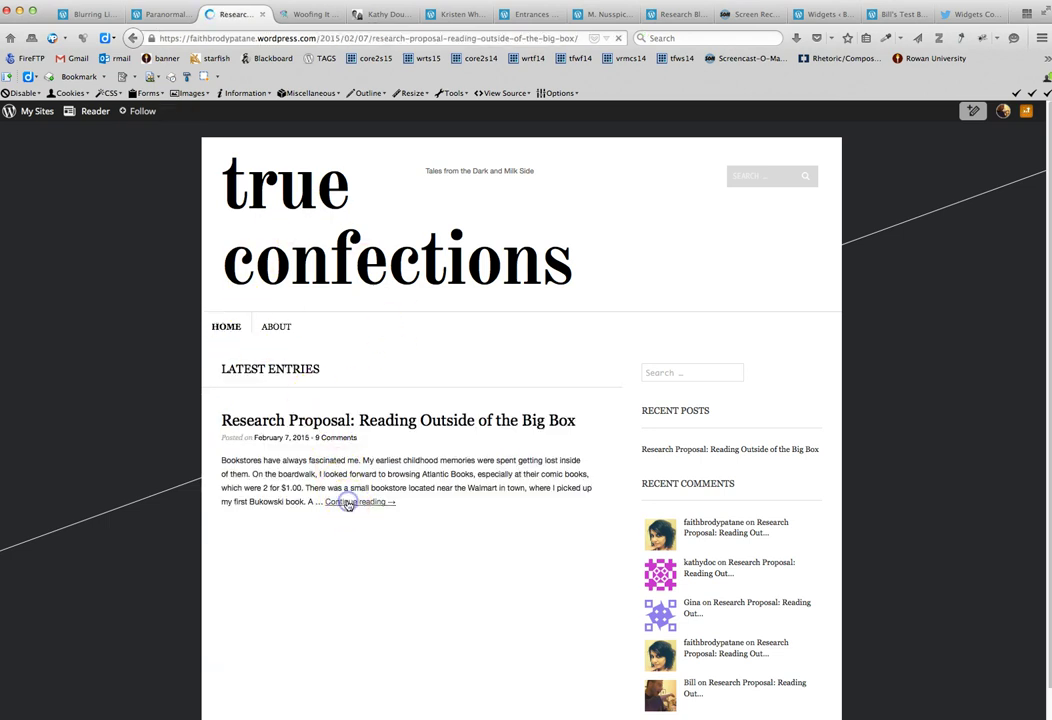
pyautogui.scroll(-5, 350, 500)
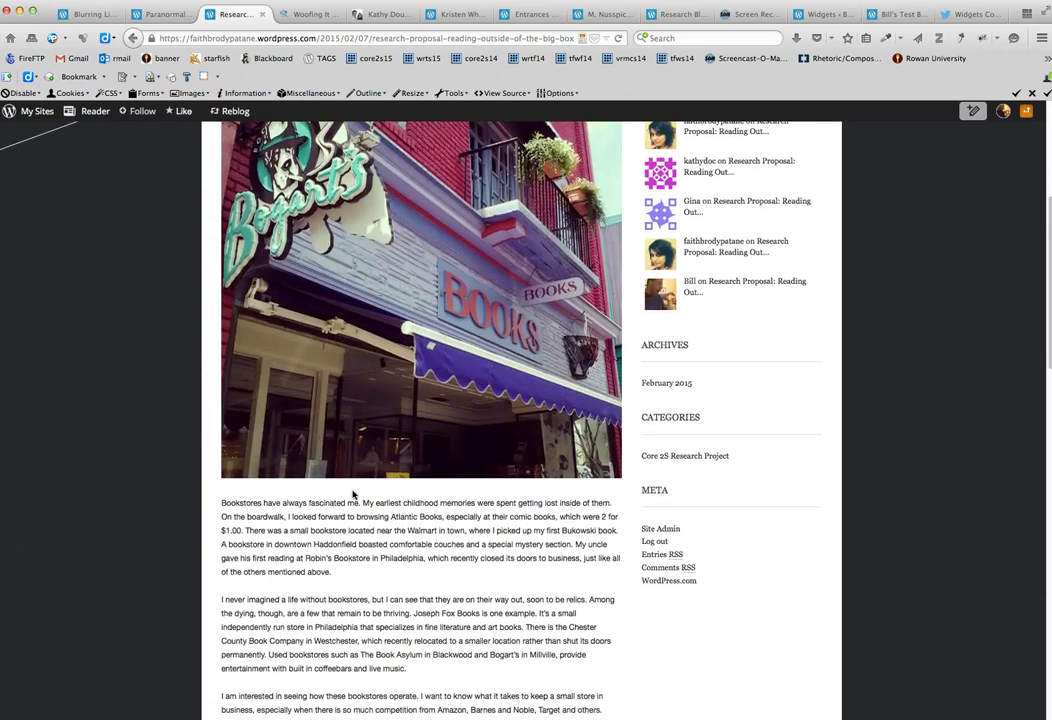
pyautogui.scroll(-10, 352, 494)
pyautogui.scroll(3, 352, 495)
pyautogui.scroll(15, 352, 494)
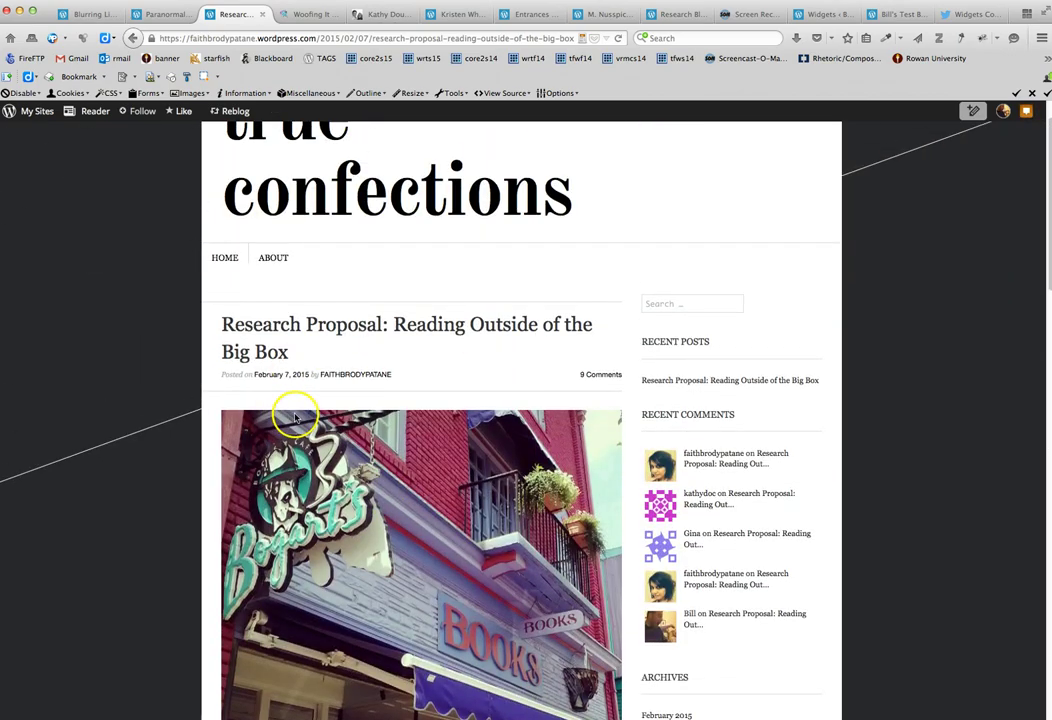
# - Examine the tags and comment thread below the bookstore research proposal, comparing them with the post itself
pyautogui.scroll(-15, 391, 421)
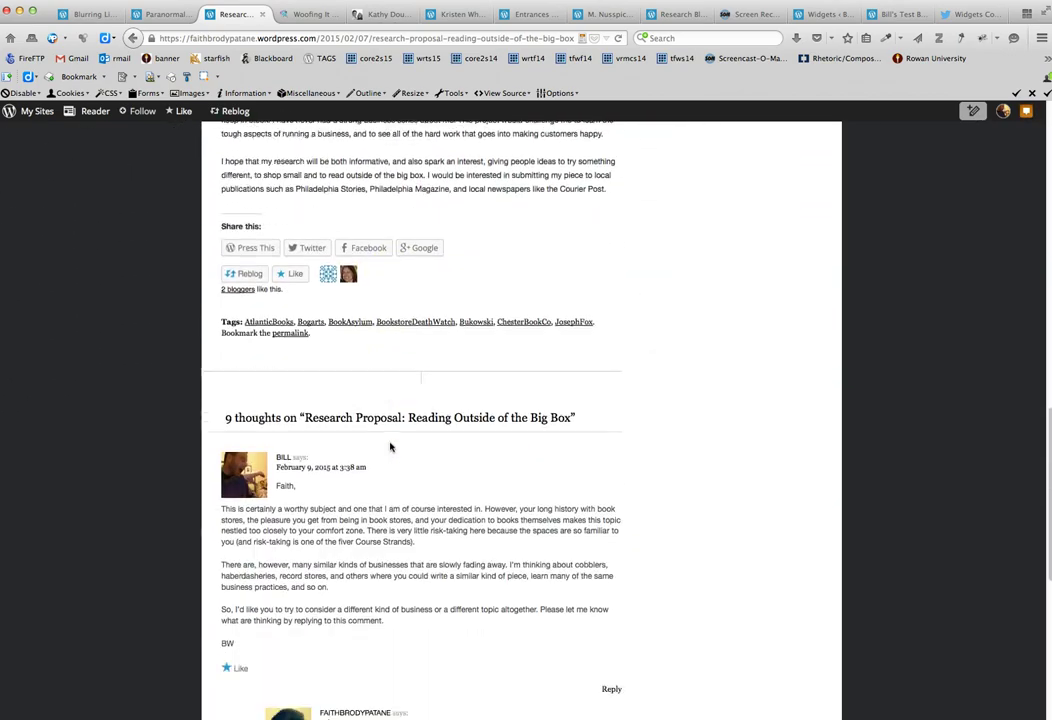
pyautogui.scroll(10, 391, 447)
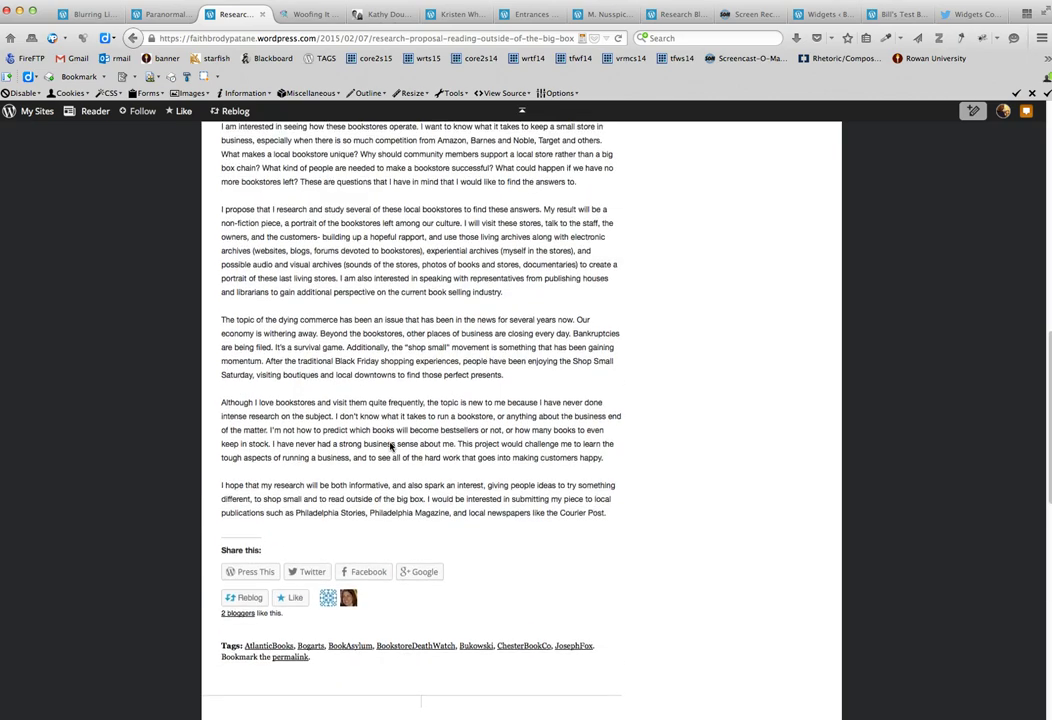
pyautogui.scroll(-5, 391, 450)
pyautogui.scroll(-10, 390, 451)
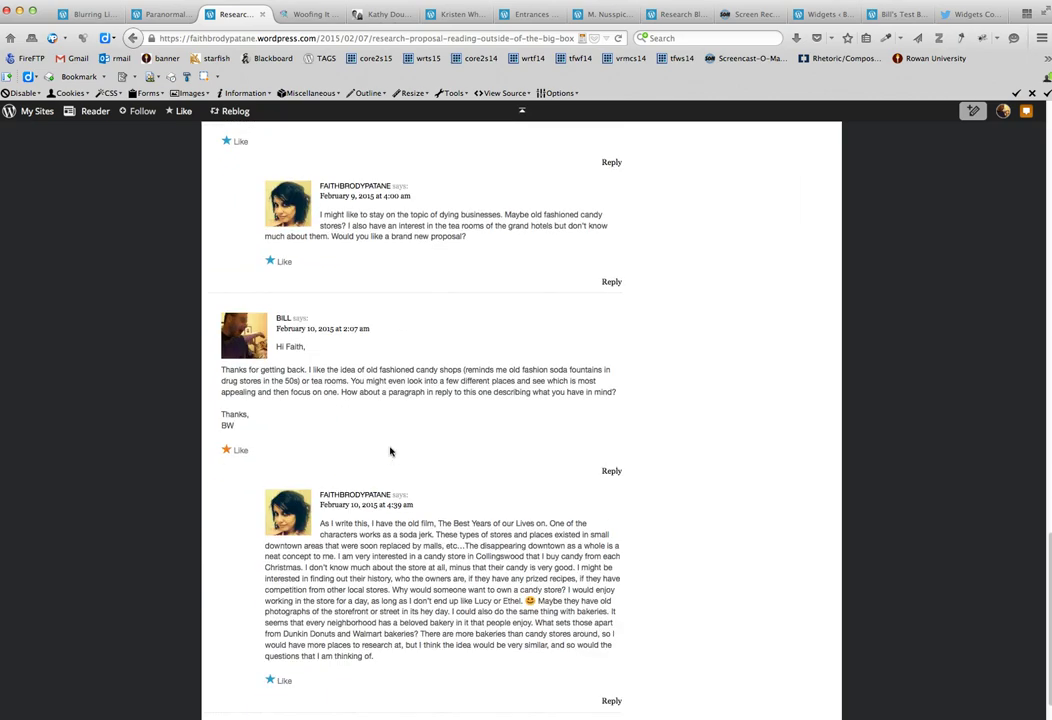
pyautogui.scroll(20, 390, 451)
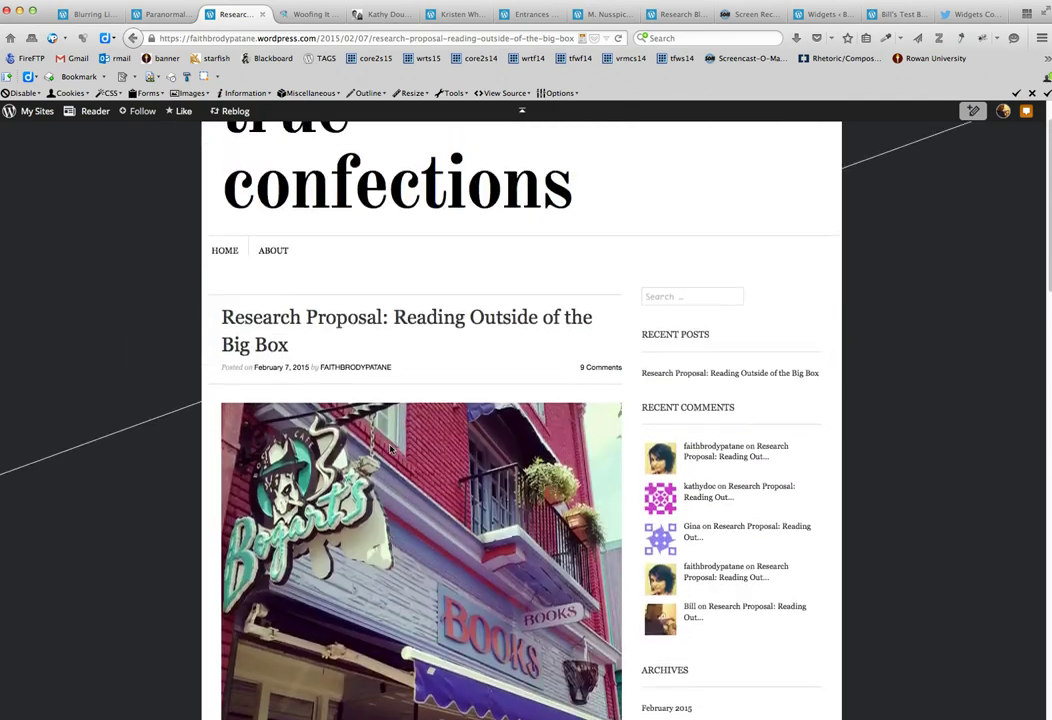
pyautogui.scroll(-2, 390, 447)
pyautogui.scroll(4, 390, 449)
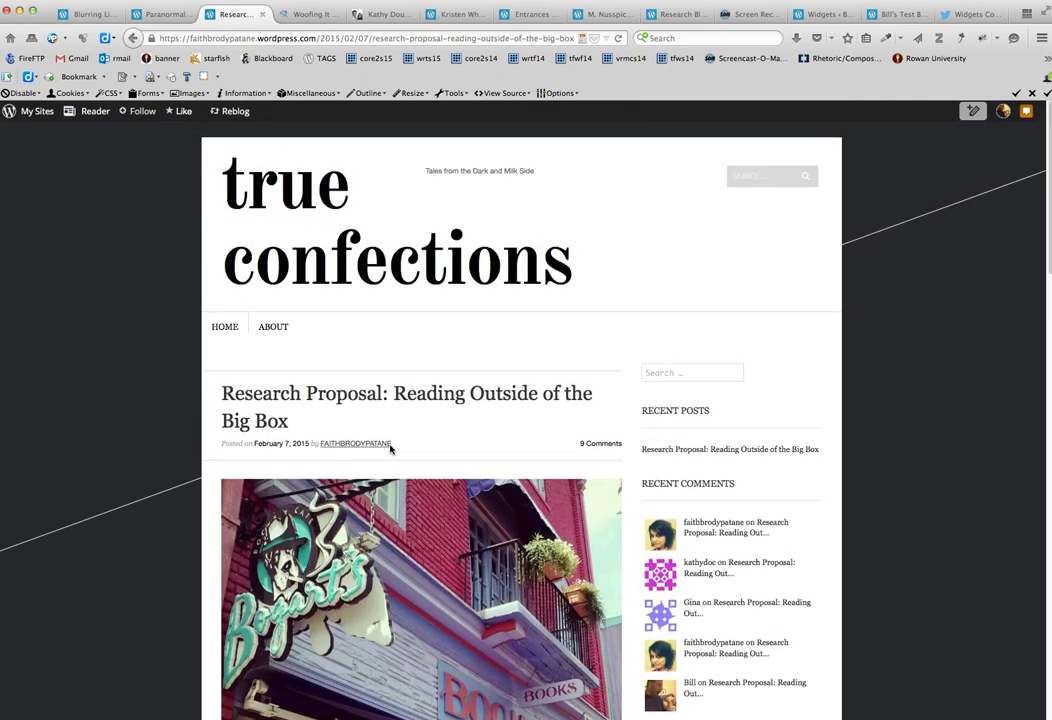
pyautogui.scroll(-20, 390, 449)
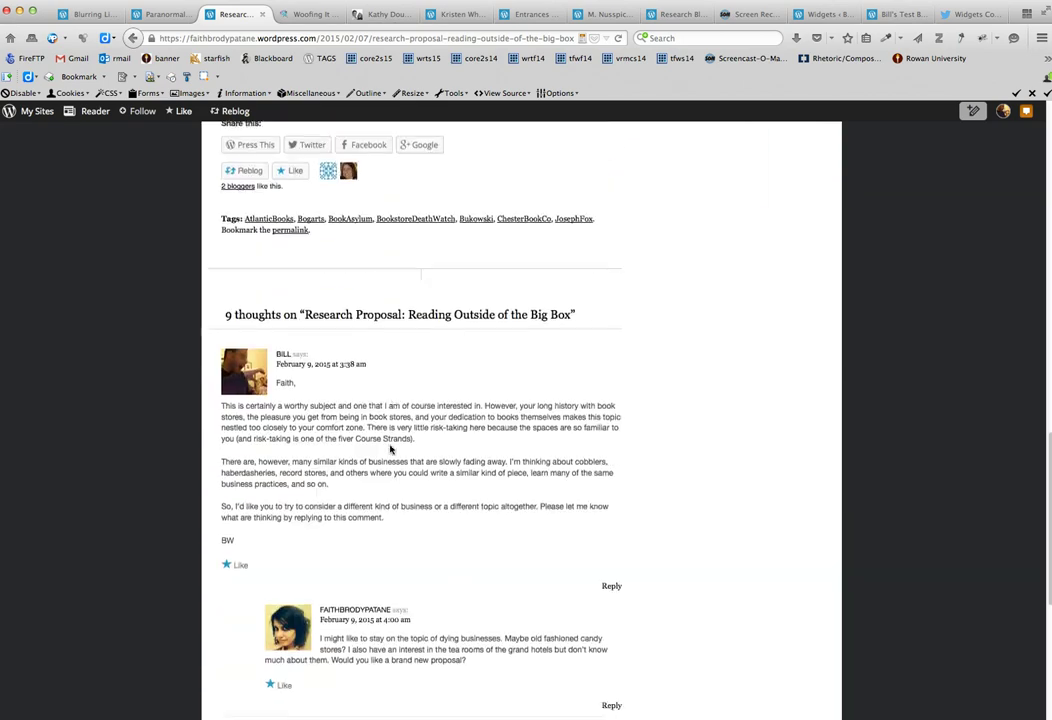
pyautogui.scroll(-5, 390, 449)
pyautogui.scroll(-3, 390, 449)
pyautogui.scroll(15, 390, 449)
pyautogui.scroll(20, 390, 449)
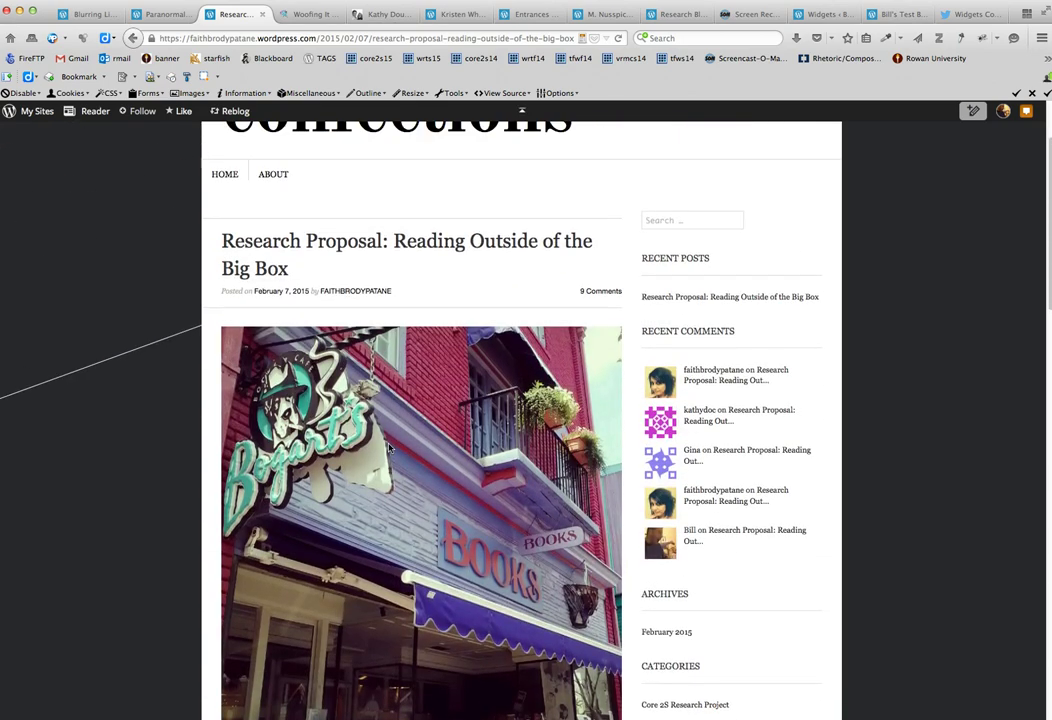
# - Switch to the "Woofing It" project page, look over its posts and sidebar, and play the "Vlog #1" video
pyautogui.click(305, 14)
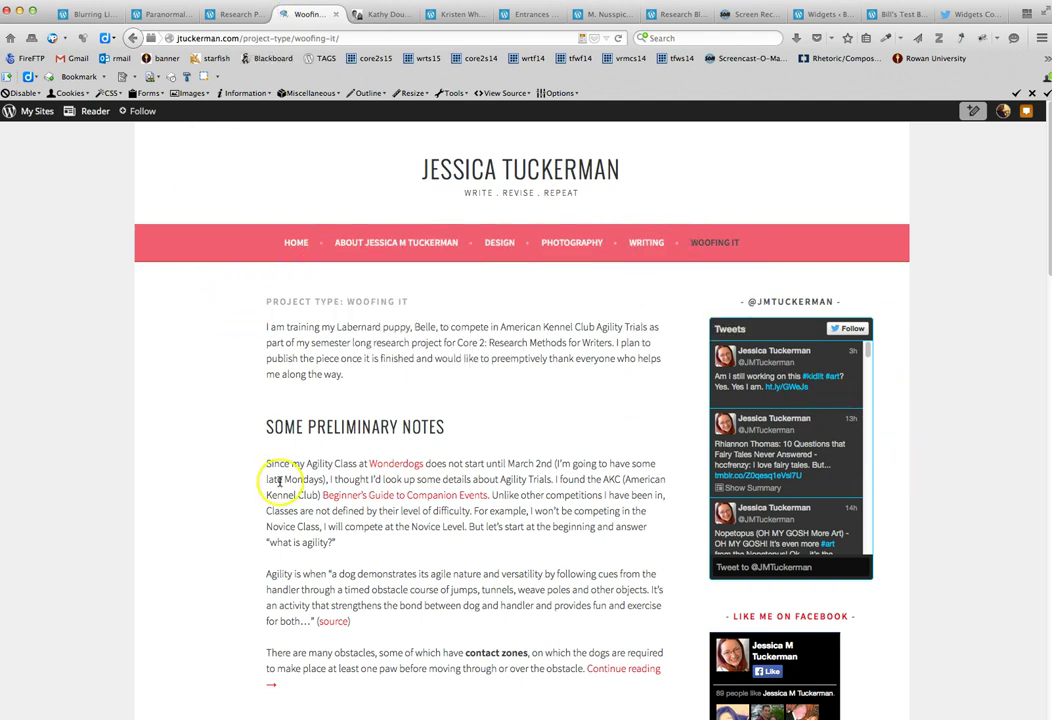
pyautogui.scroll(-5, 364, 520)
pyautogui.scroll(-1, 366, 521)
pyautogui.scroll(4, 300, 520)
pyautogui.scroll(-5, 225, 519)
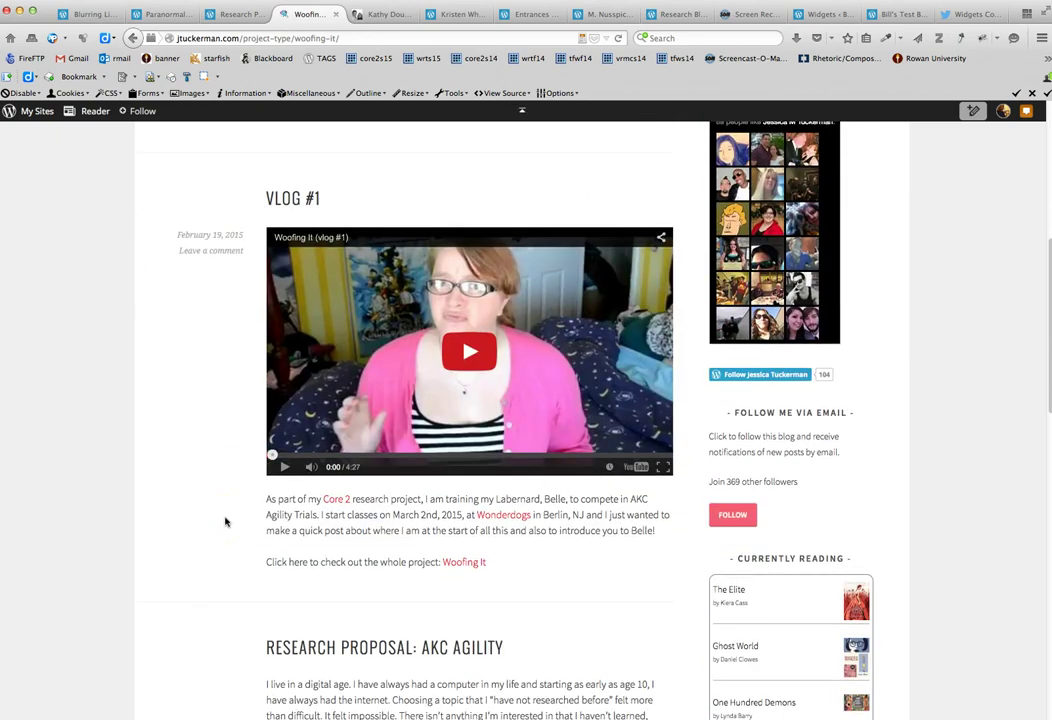
pyautogui.scroll(-5, 225, 521)
pyautogui.scroll(5, 225, 521)
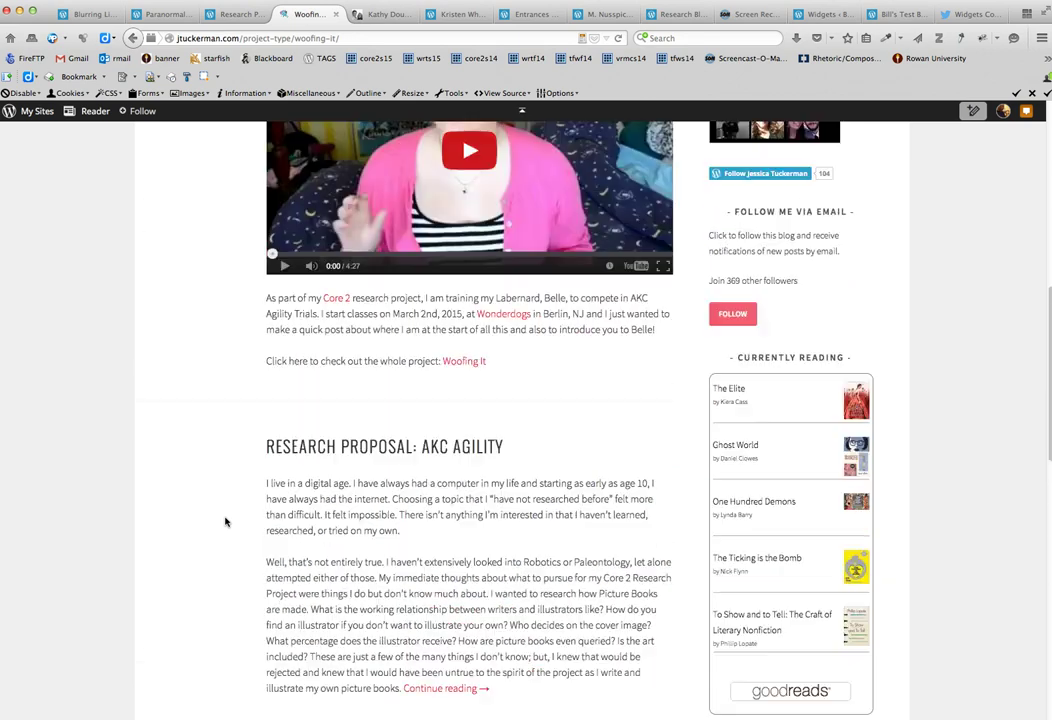
pyautogui.scroll(-1, 225, 521)
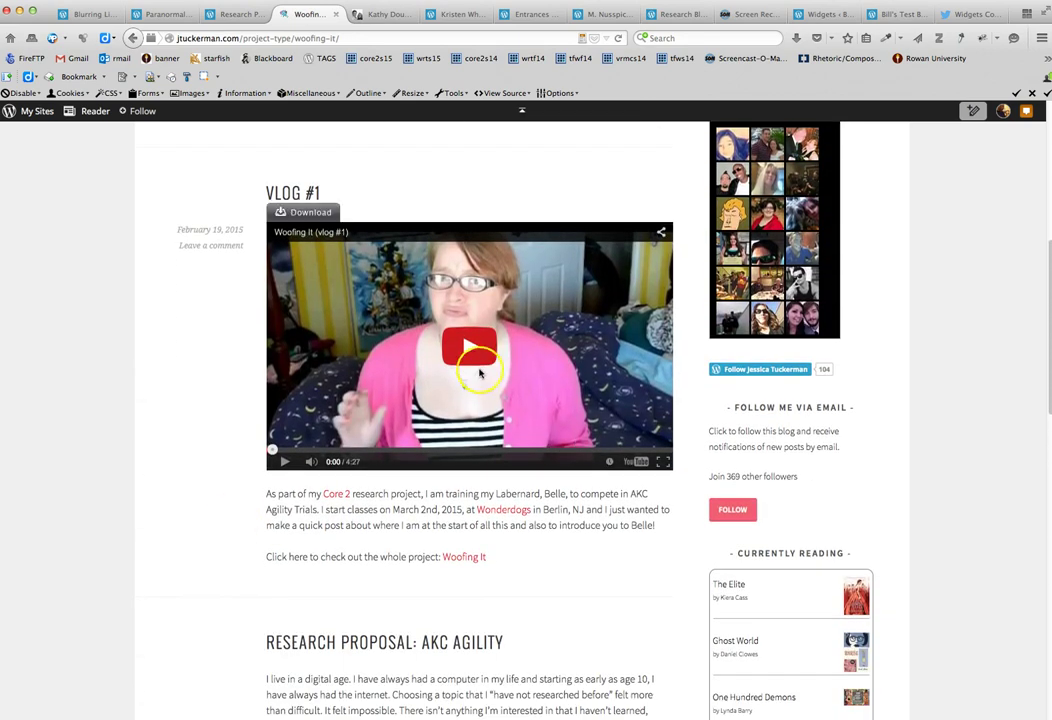
pyautogui.click(472, 349)
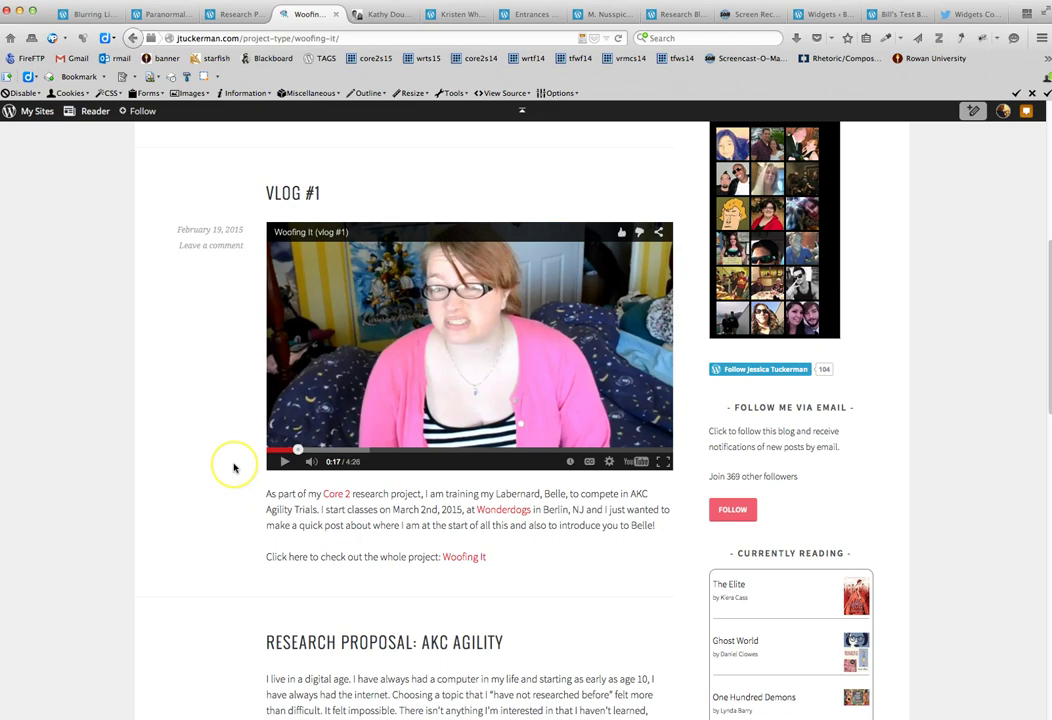
# - Look over the full "Woofing It" project page, from its introduction and three posts to the sidebar widgets
pyautogui.scroll(3, 234, 467)
pyautogui.scroll(-5, 234, 467)
pyautogui.click(399, 356)
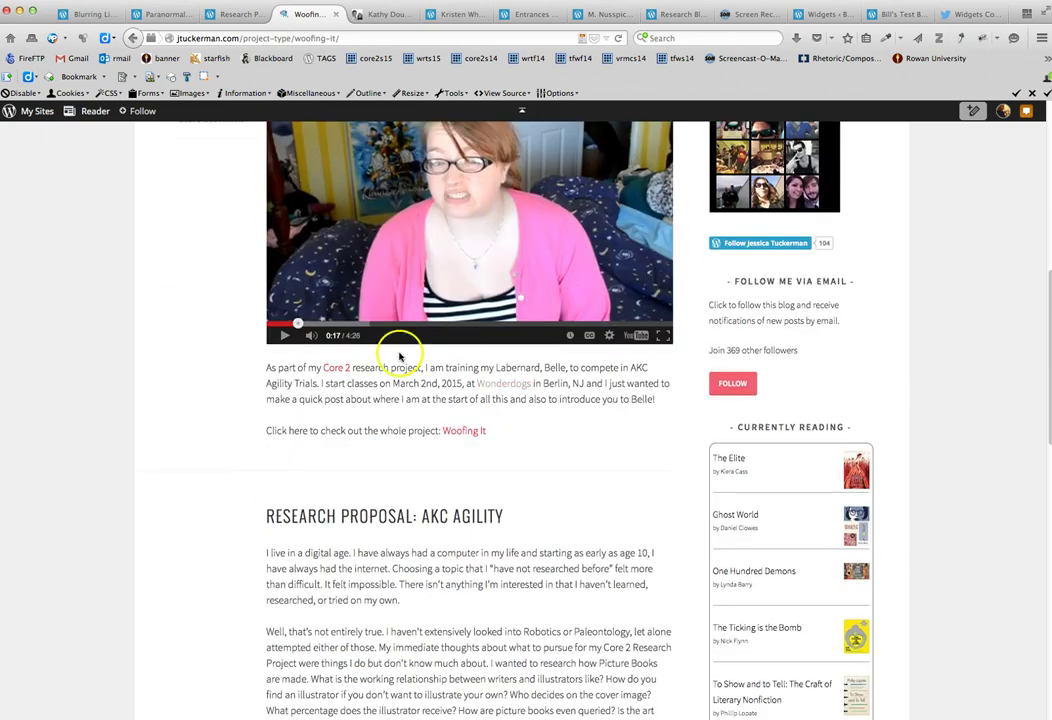
pyautogui.scroll(9, 331, 430)
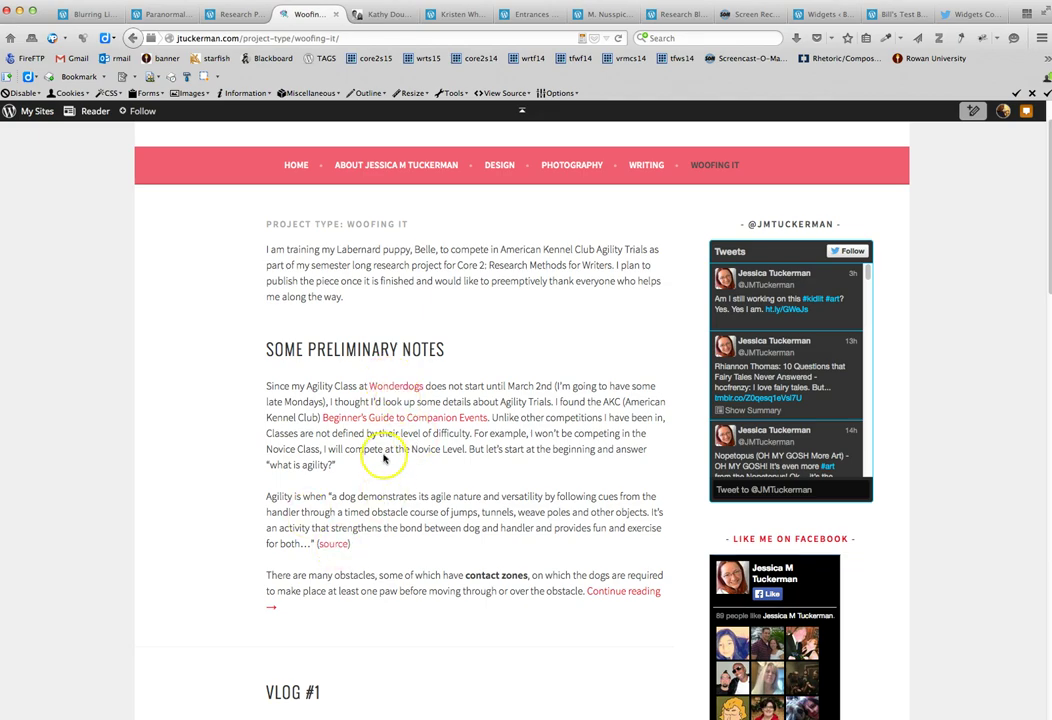
pyautogui.scroll(-10, 383, 458)
pyautogui.scroll(-15, 386, 471)
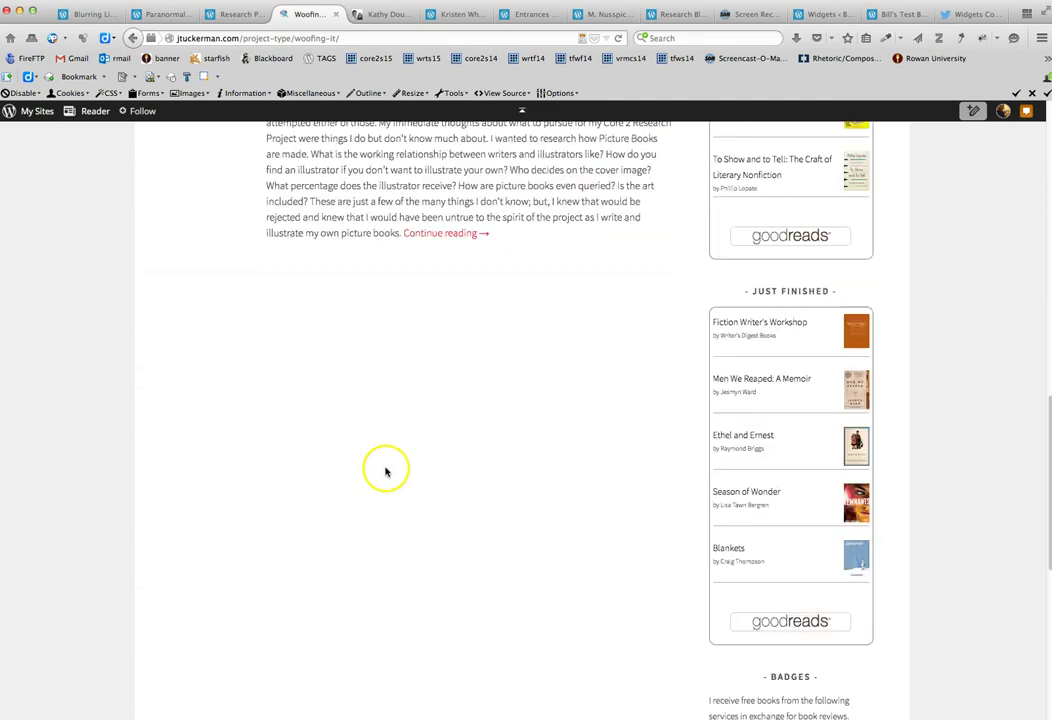
pyautogui.scroll(-5, 386, 471)
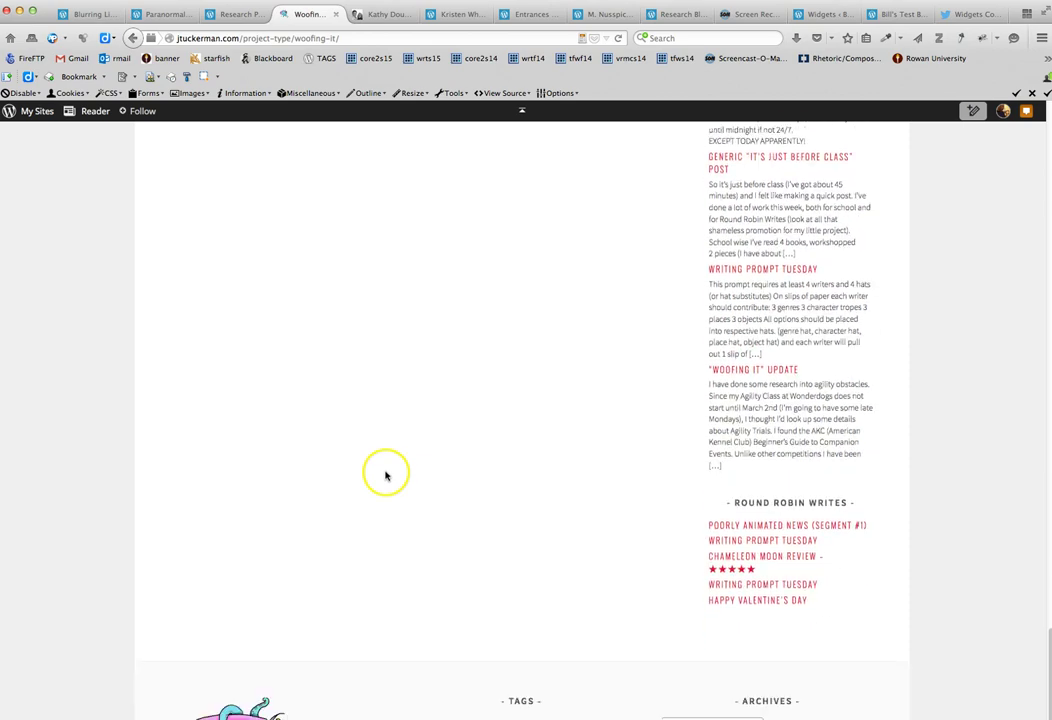
pyautogui.scroll(11, 385, 476)
pyautogui.scroll(12, 386, 476)
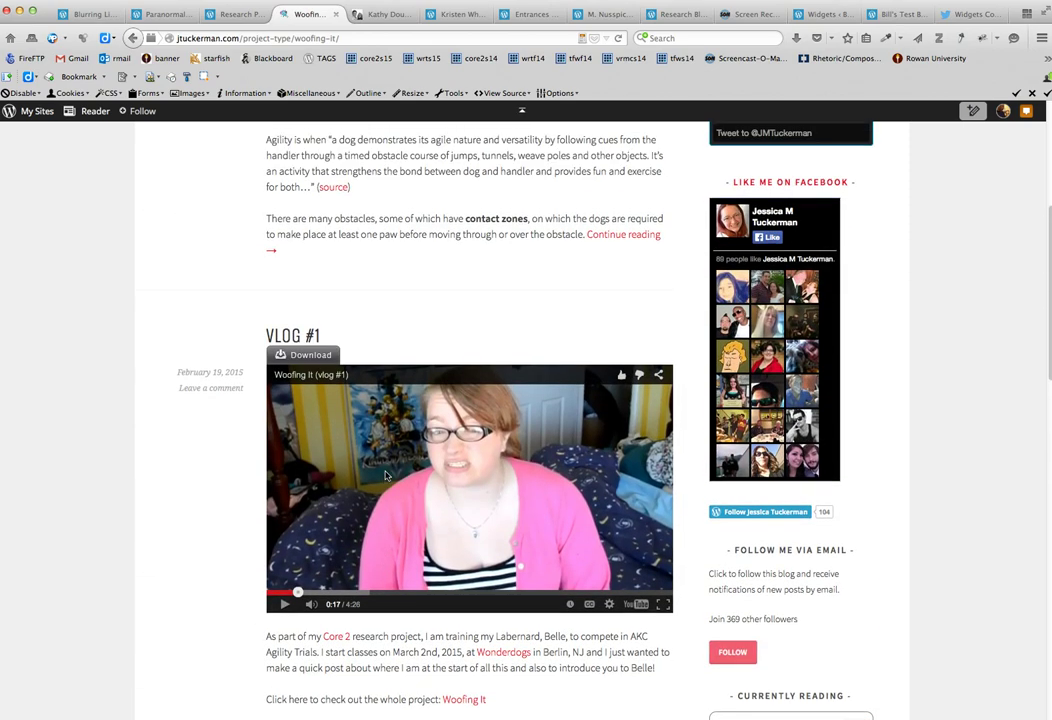
pyautogui.scroll(5, 386, 476)
pyautogui.scroll(-5, 386, 476)
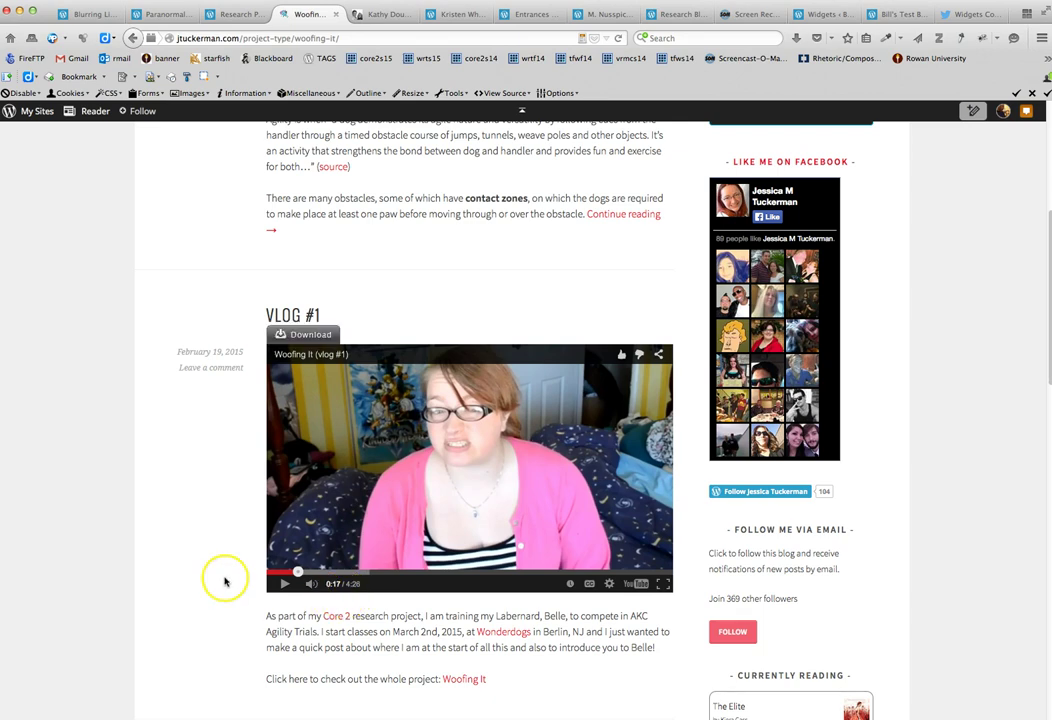
pyautogui.scroll(-3, 223, 580)
pyautogui.scroll(3, 225, 581)
pyautogui.scroll(5, 224, 581)
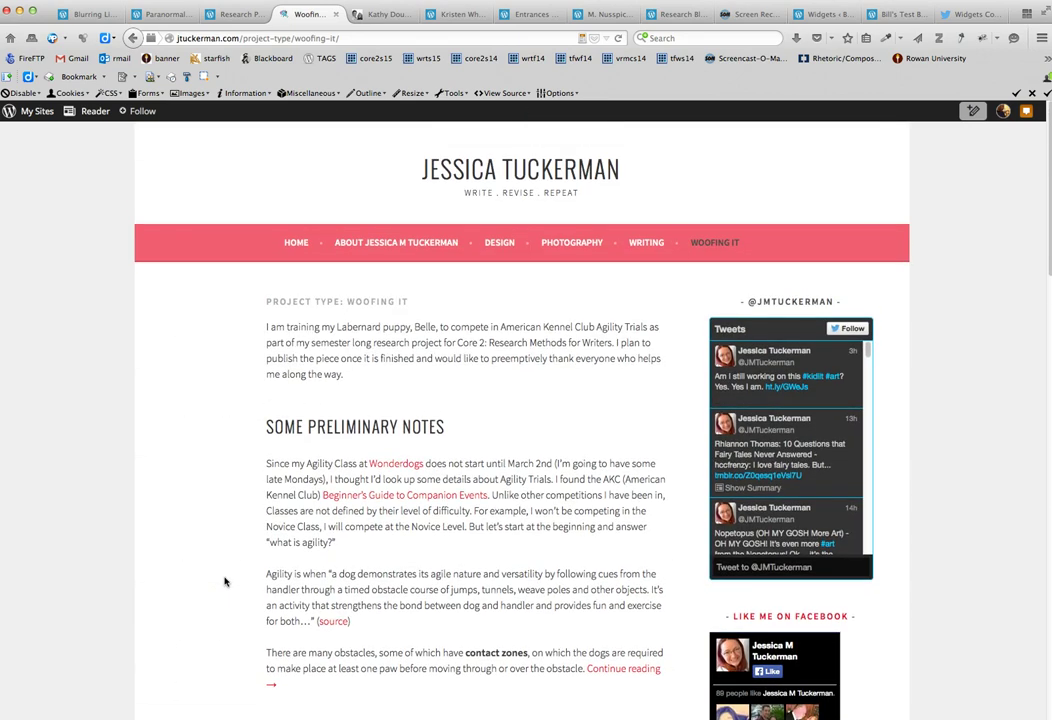
# - Open the full "Vlog #1" post and examine its video, text and category line
pyautogui.scroll(-2, 224, 581)
pyautogui.click(293, 554)
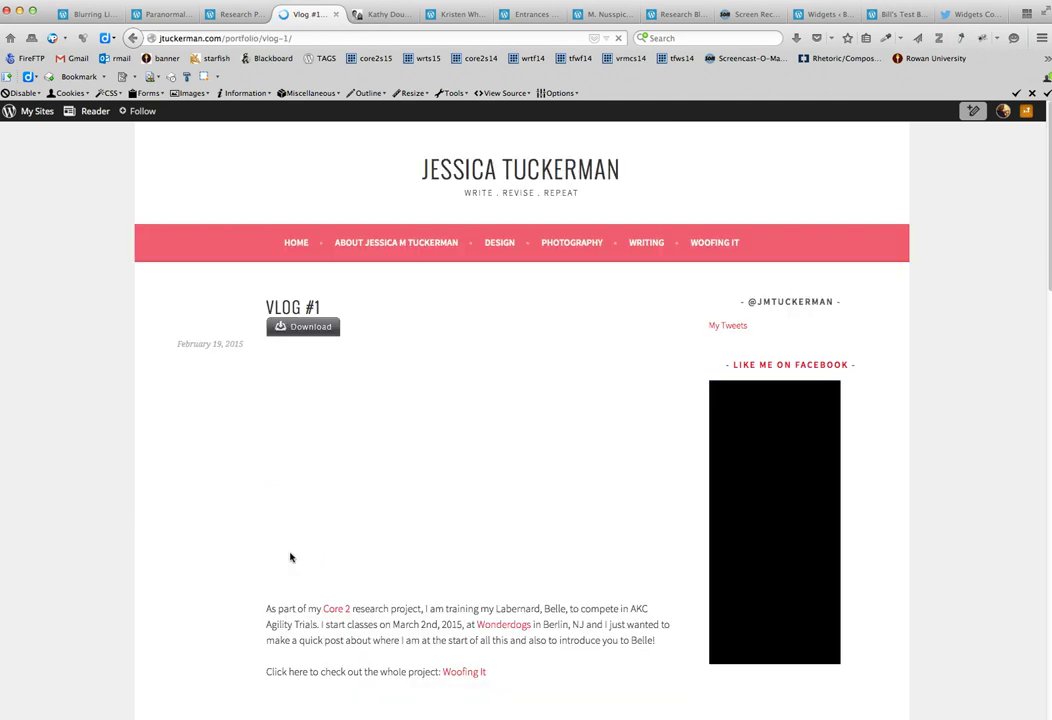
pyautogui.scroll(-1, 290, 557)
pyautogui.scroll(-1, 290, 557)
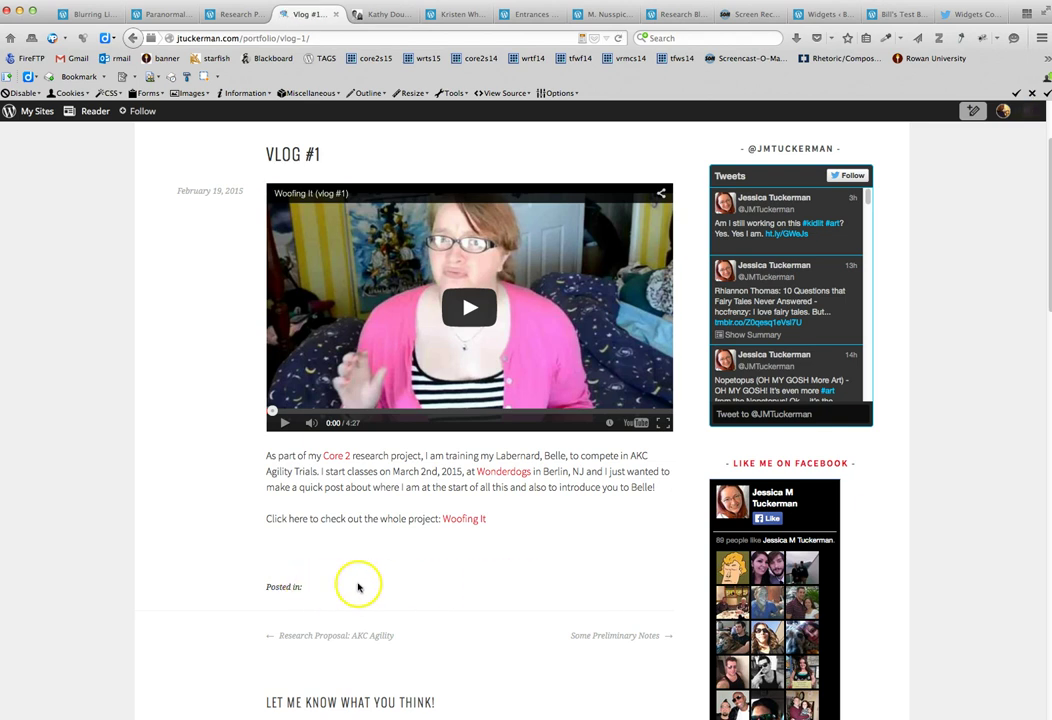
pyautogui.scroll(2, 292, 570)
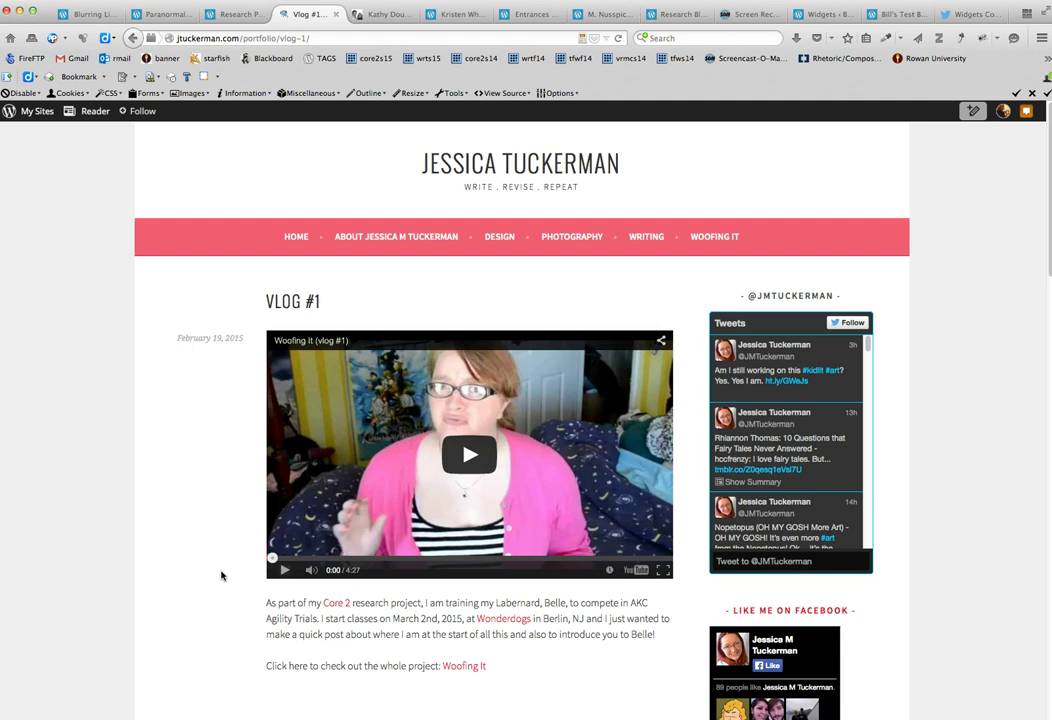
# - Return to the "Woofing It" project page and review its introduction and the layout of its posts
pyautogui.click(131, 38)
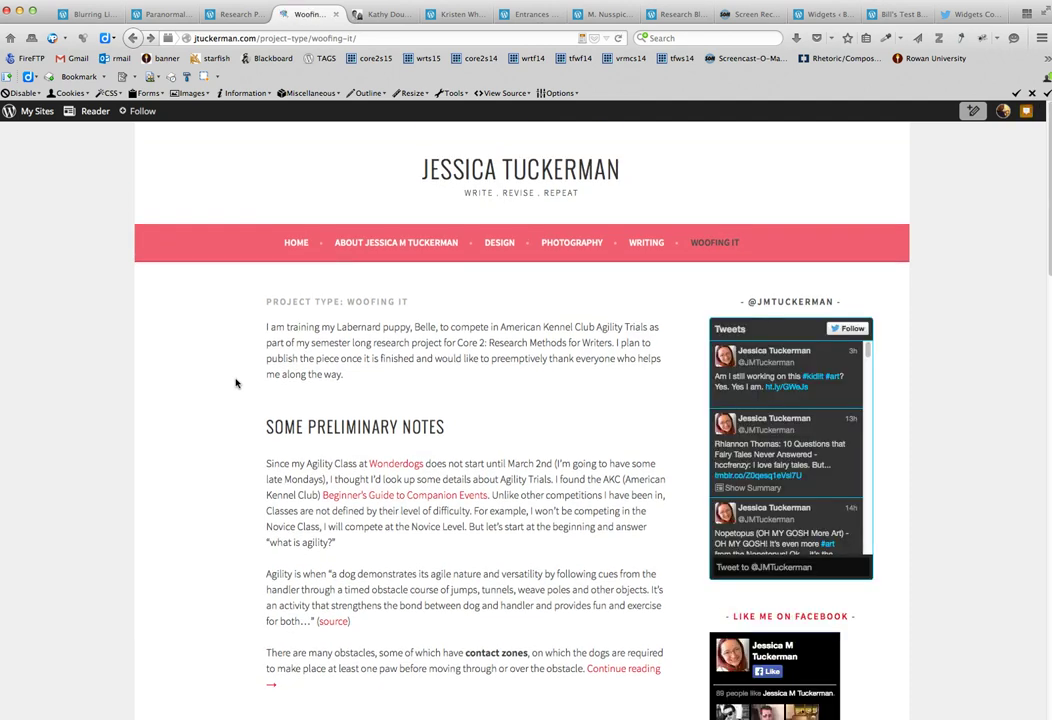
pyautogui.scroll(-12, 235, 425)
pyautogui.scroll(-3, 243, 447)
pyautogui.scroll(10, 243, 446)
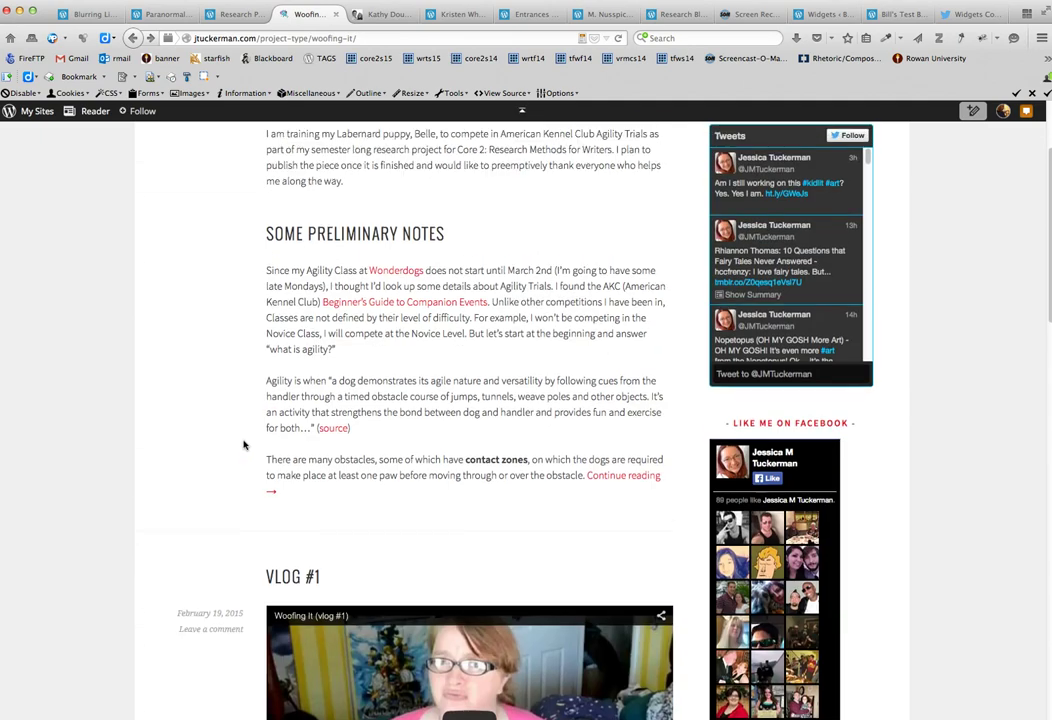
pyautogui.scroll(3, 243, 445)
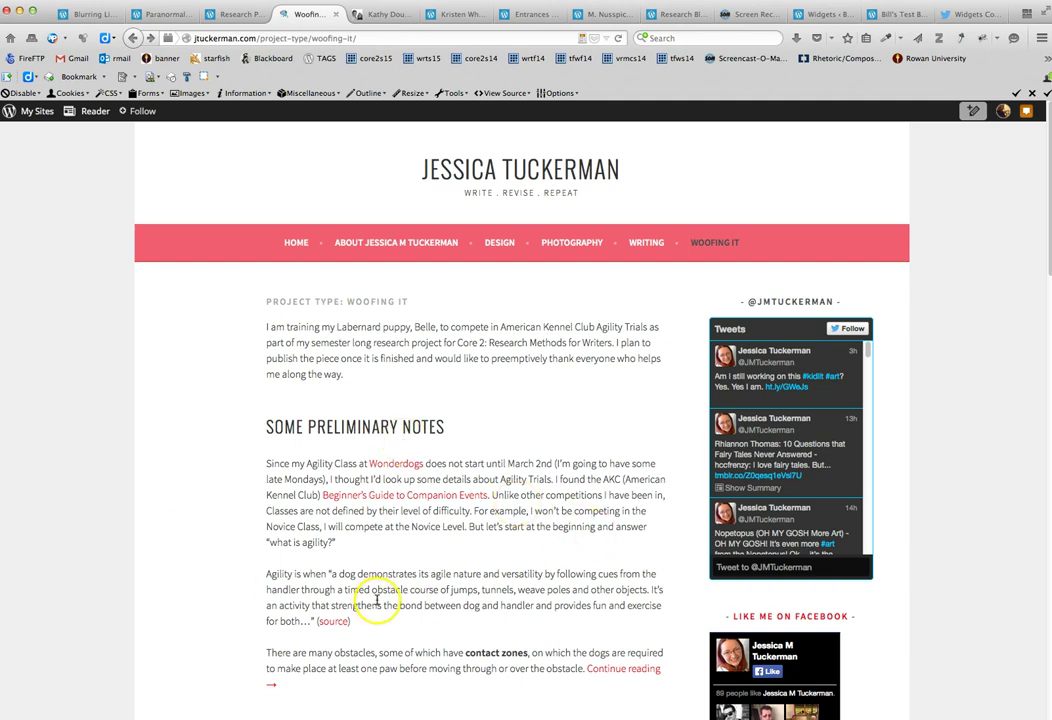
# - Switch to the student blog featuring the "Still Fed Up!" post, check its title and header, and open its About page
pyautogui.click(382, 15)
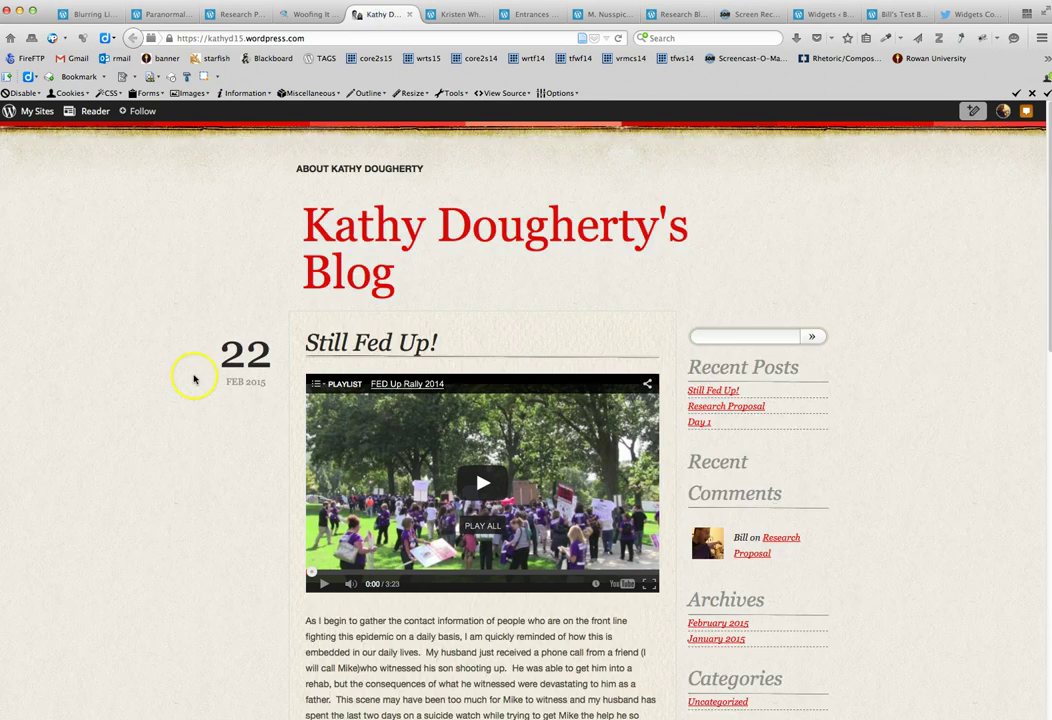
pyautogui.scroll(-3, 194, 378)
pyautogui.scroll(3, 194, 380)
pyautogui.moveTo(289, 233)
pyautogui.mouseDown()
pyautogui.moveTo(383, 235)
pyautogui.moveTo(416, 287)
pyautogui.moveTo(446, 284)
pyautogui.moveTo(291, 225)
pyautogui.mouseUp()
pyautogui.click(431, 282)
pyautogui.click(380, 174)
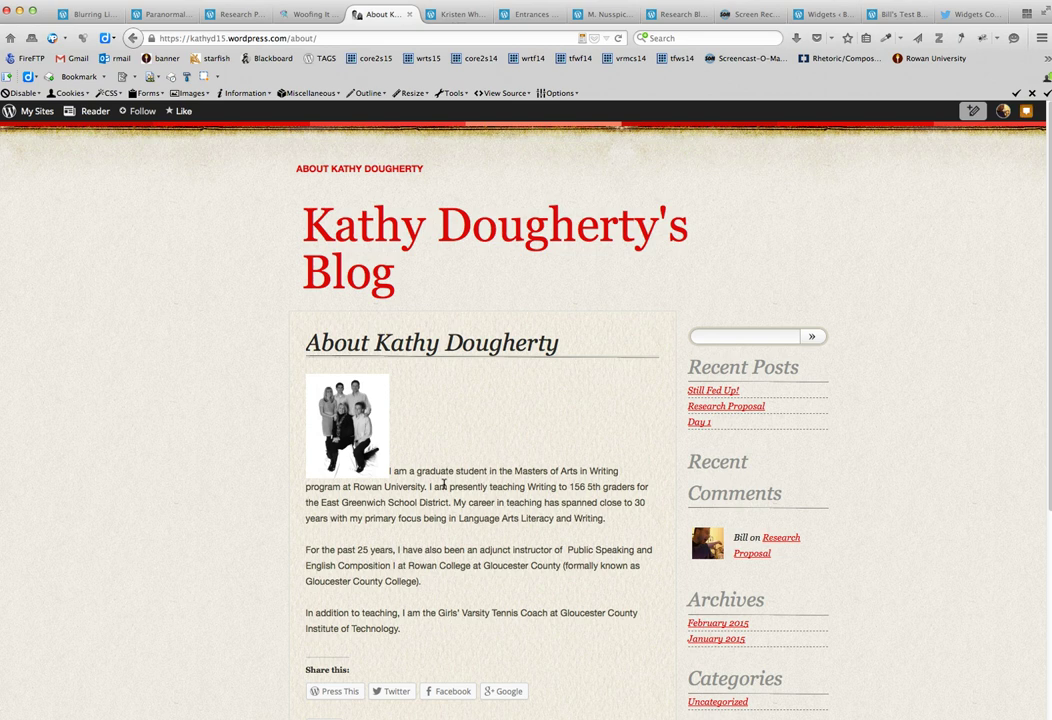
# - Check the About page's bio, view its family photo at full size, and return to the page
pyautogui.scroll(-3, 445, 486)
pyautogui.scroll(3, 447, 486)
pyautogui.click(372, 420)
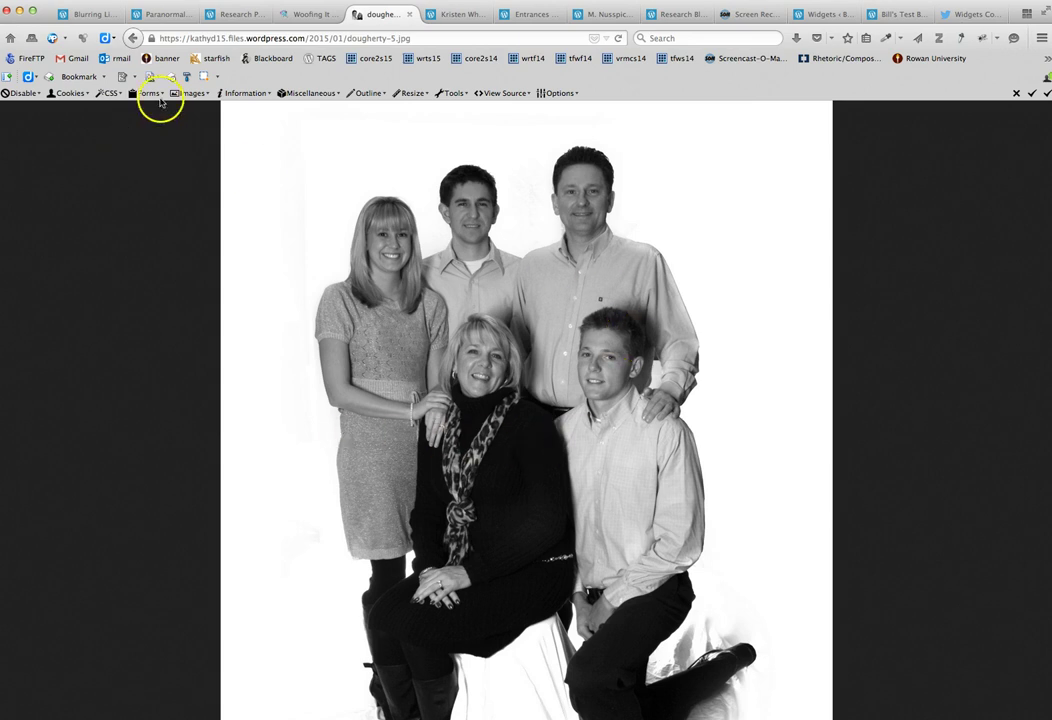
pyautogui.click(134, 40)
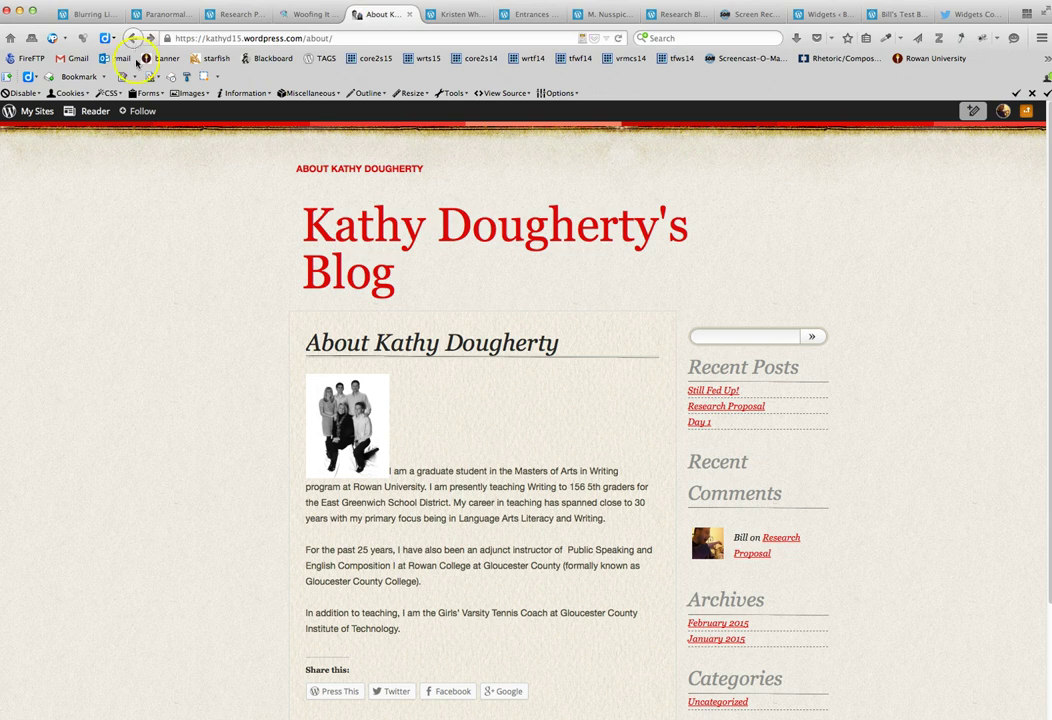
# - Examine the rest of the About page, including the sidebar's baby photo and Twitter timeline
pyautogui.scroll(-7, 510, 483)
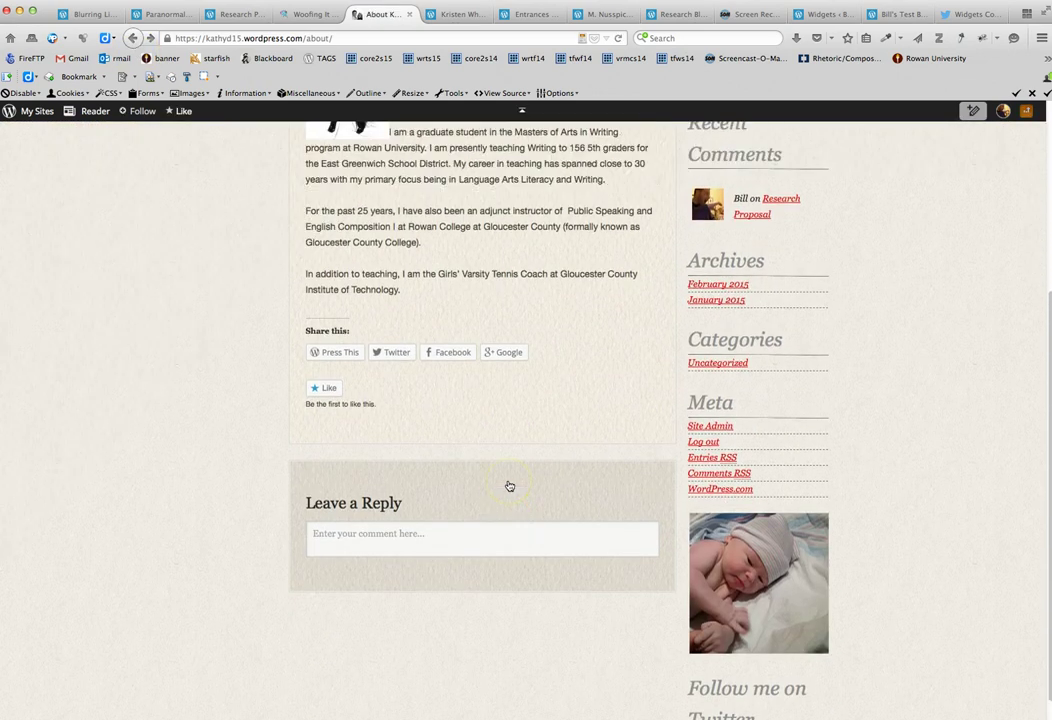
pyautogui.scroll(7, 509, 486)
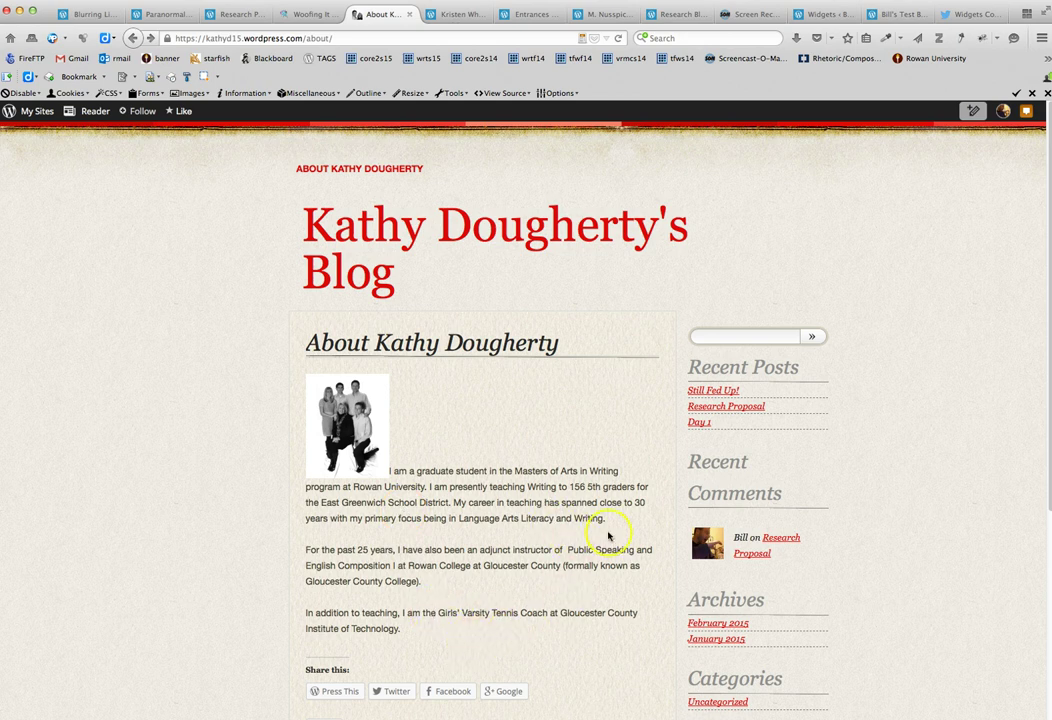
pyautogui.scroll(-2, 630, 481)
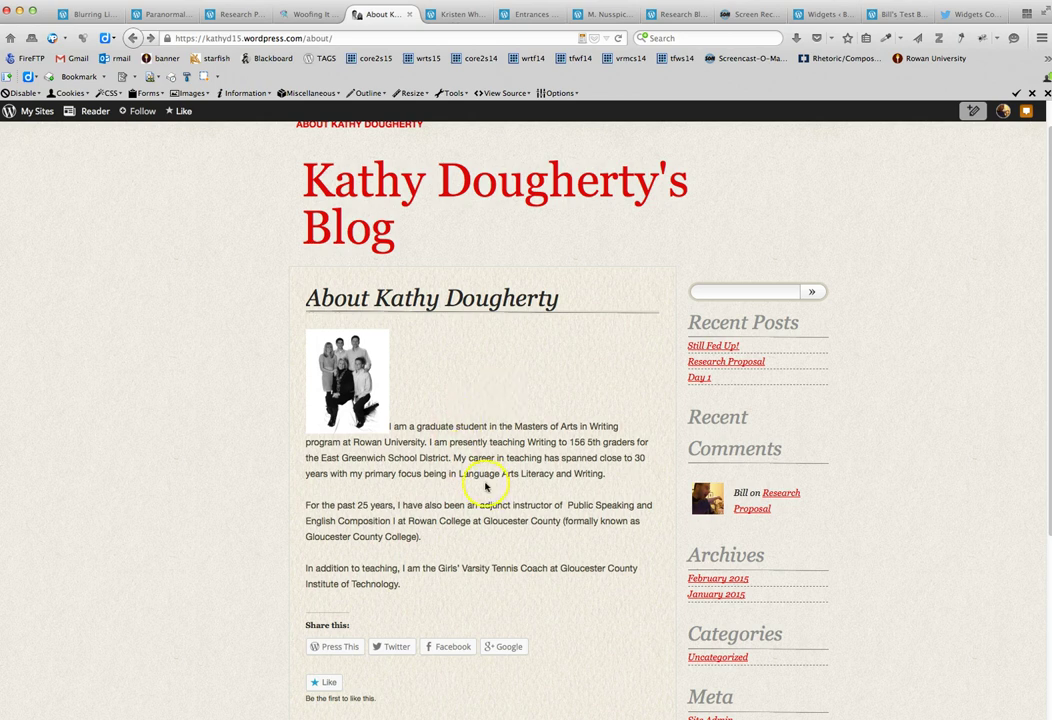
pyautogui.scroll(2, 481, 486)
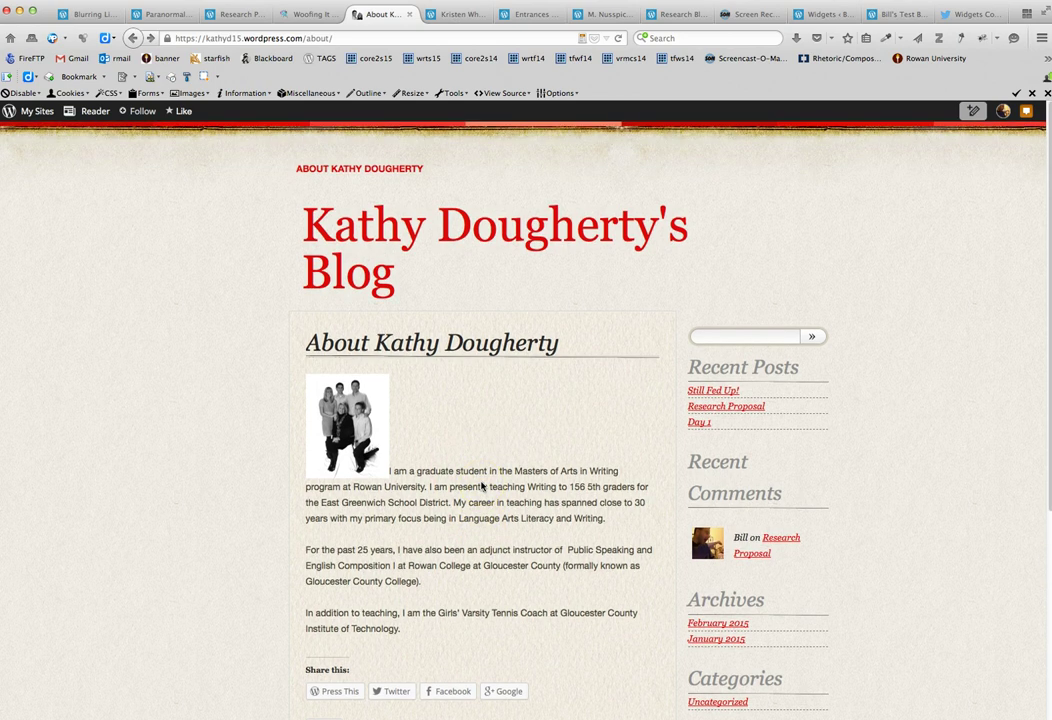
pyautogui.scroll(-8, 481, 486)
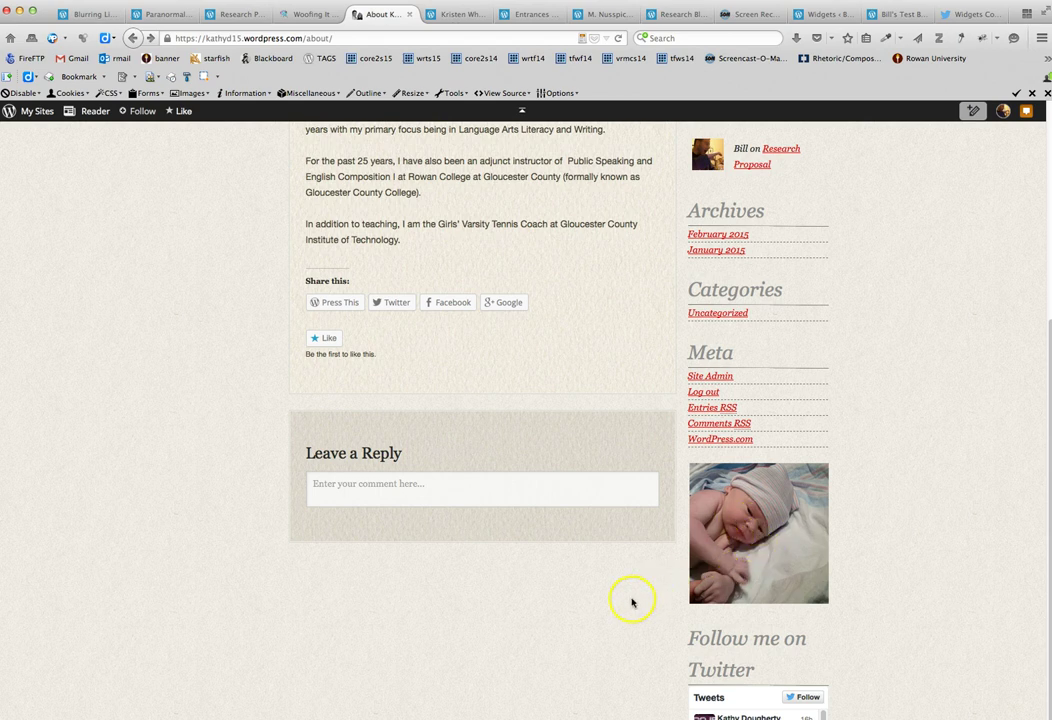
pyautogui.scroll(-5, 630, 600)
pyautogui.scroll(4, 629, 600)
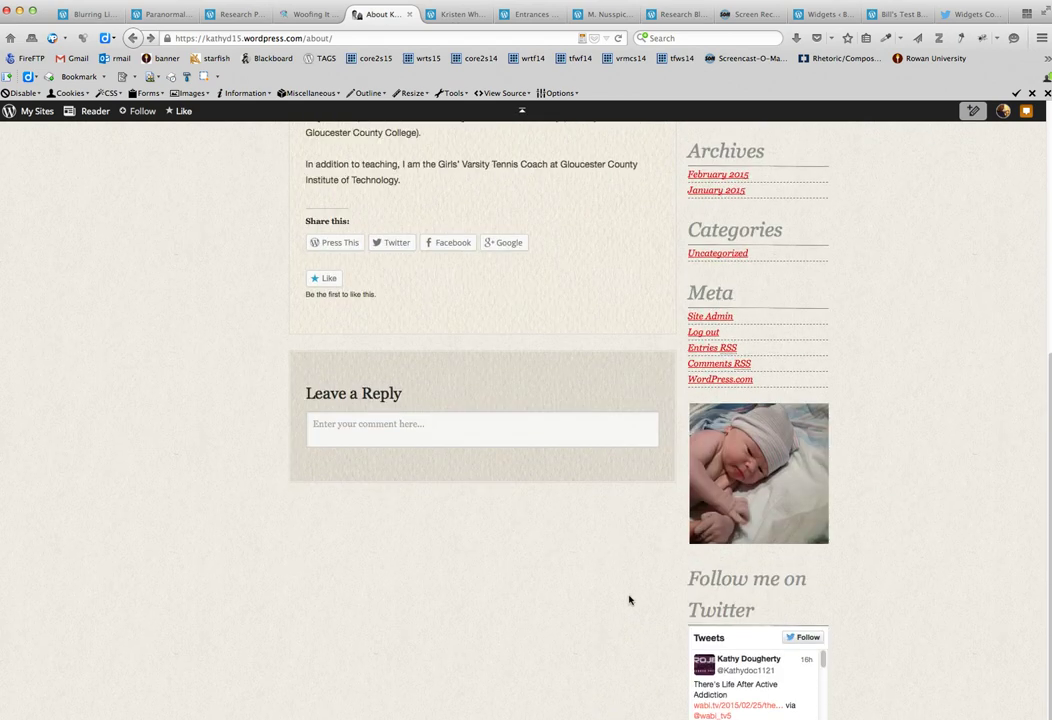
pyautogui.scroll(9, 629, 600)
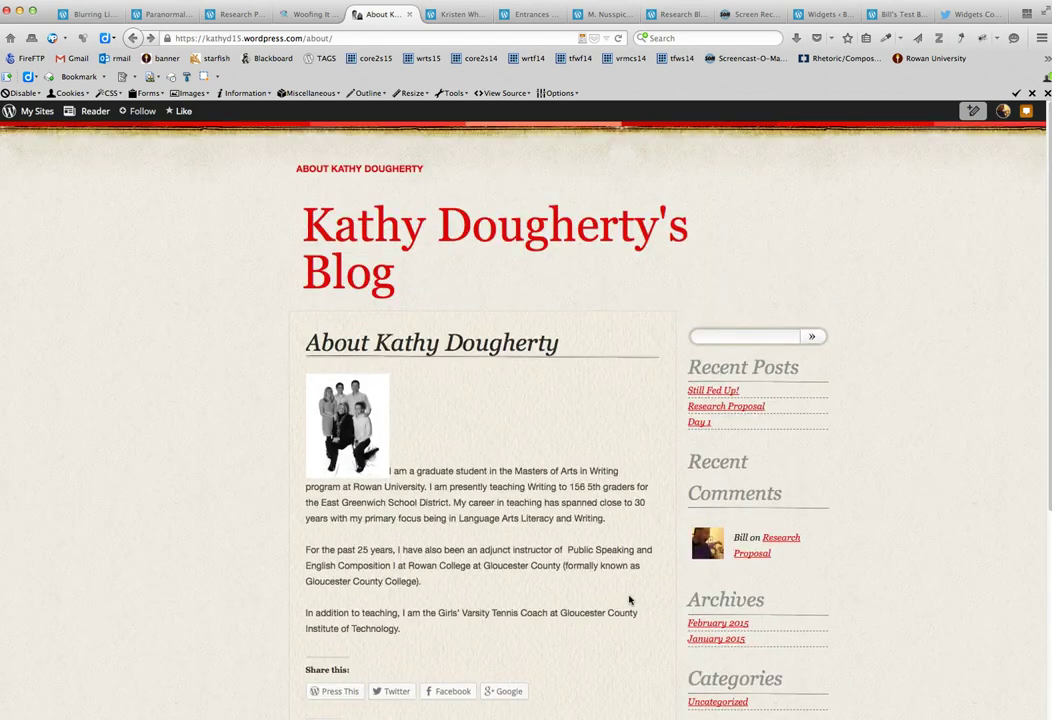
# - Highlight the last two bio paragraphs on the About page, clear the selection, and recheck the sidebar widgets
pyautogui.moveTo(406, 628); pyautogui.dragTo(408, 568)
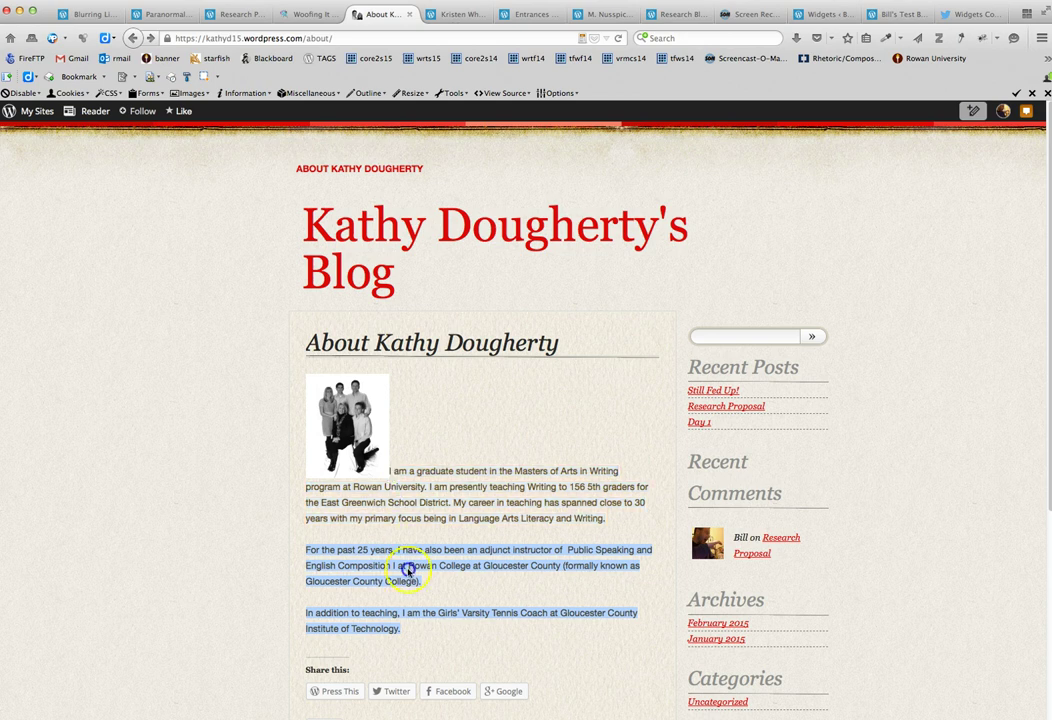
pyautogui.click(413, 650)
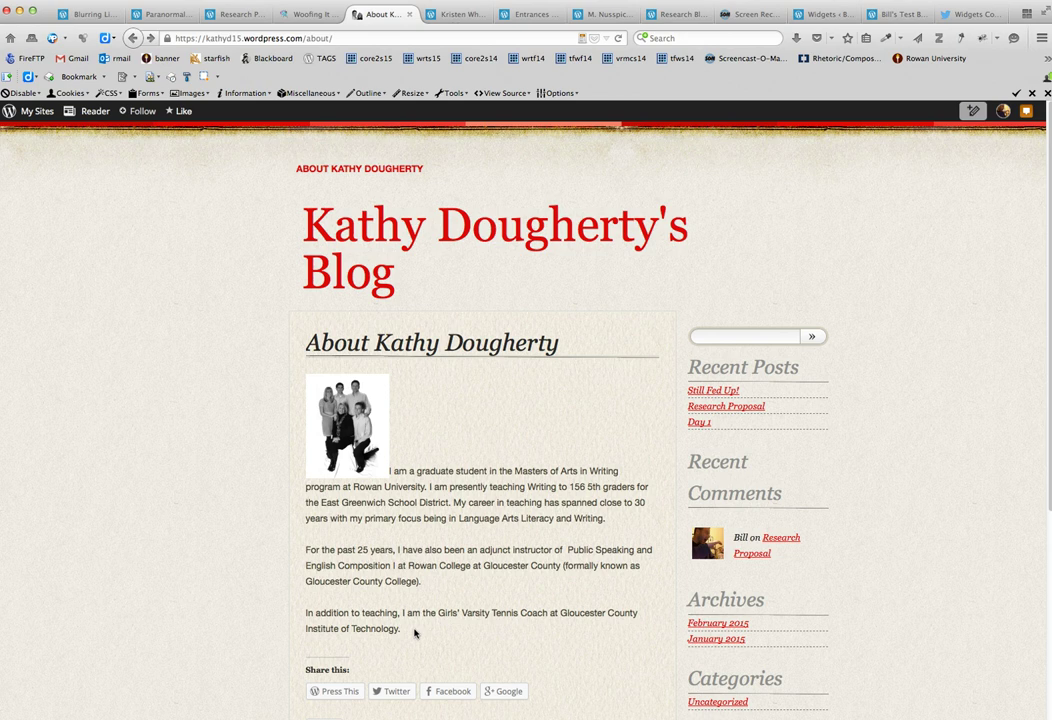
pyautogui.scroll(-8, 415, 633)
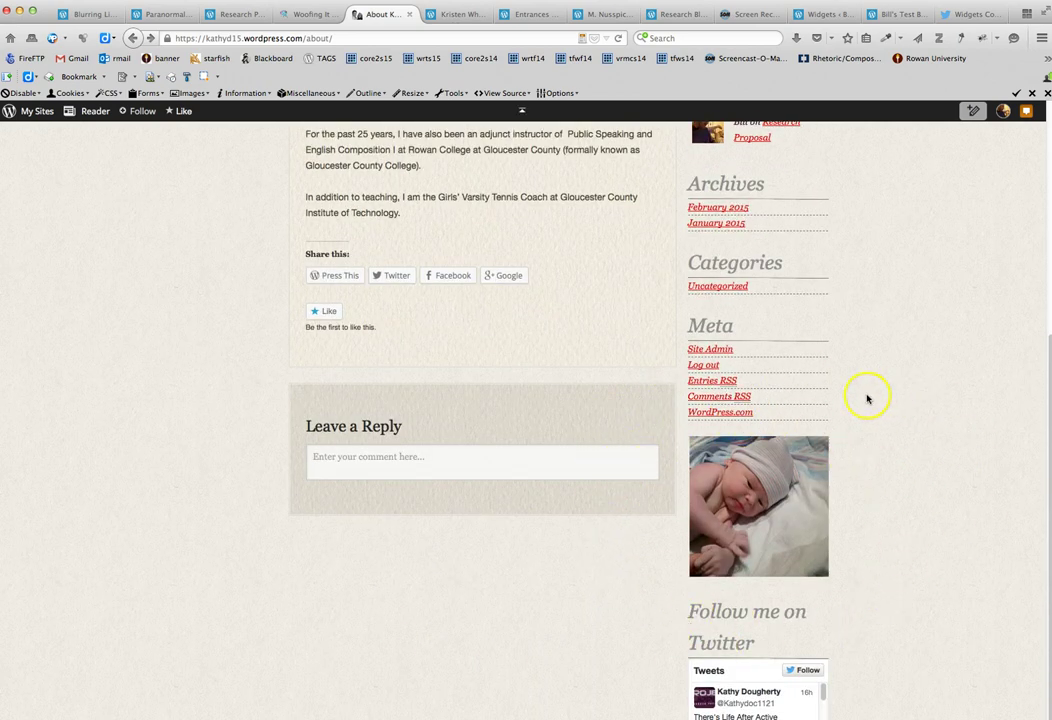
pyautogui.scroll(-4, 615, 555)
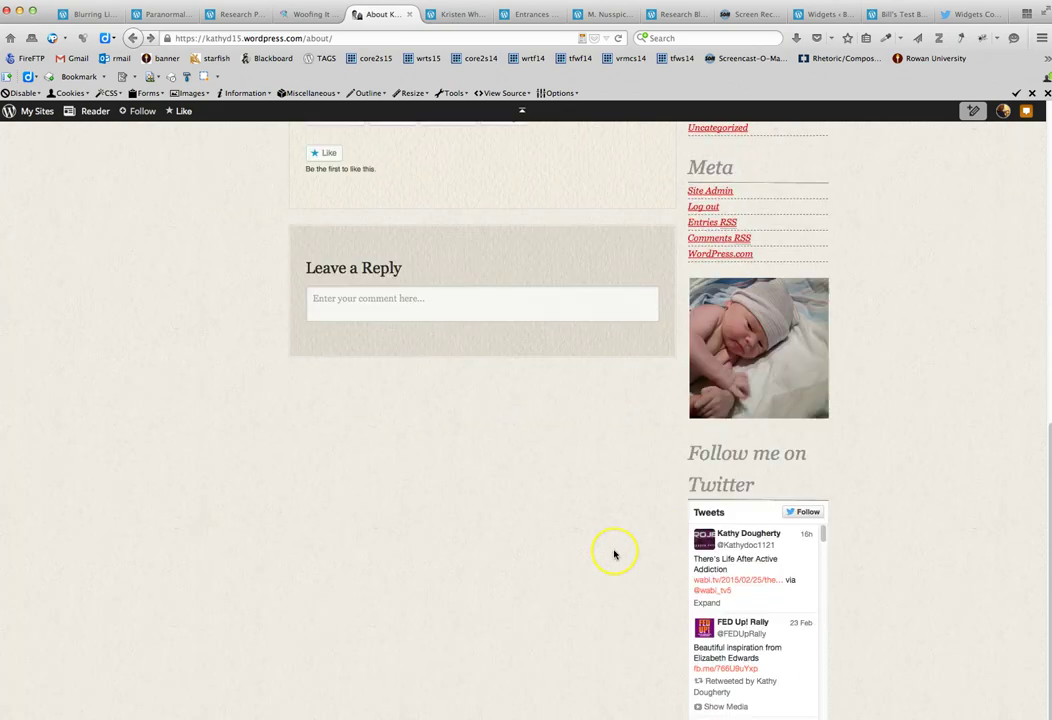
pyautogui.scroll(12, 615, 555)
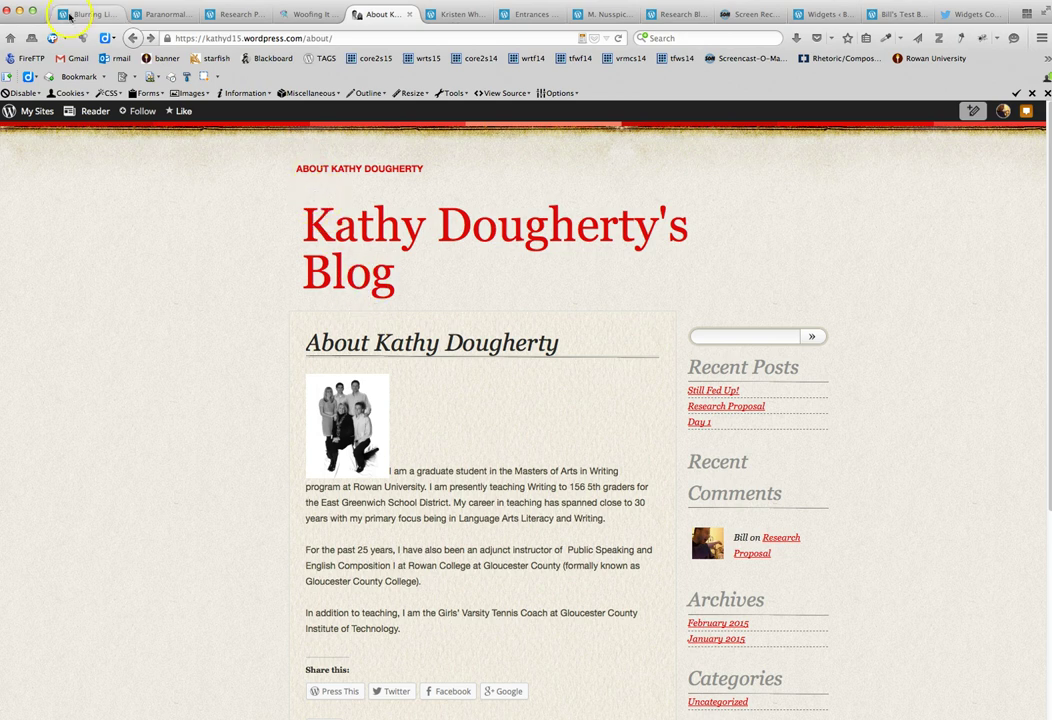
# - Return to the blog's home page and examine the video, text and category of the "Still Fed Up!" post
pyautogui.click(130, 40)
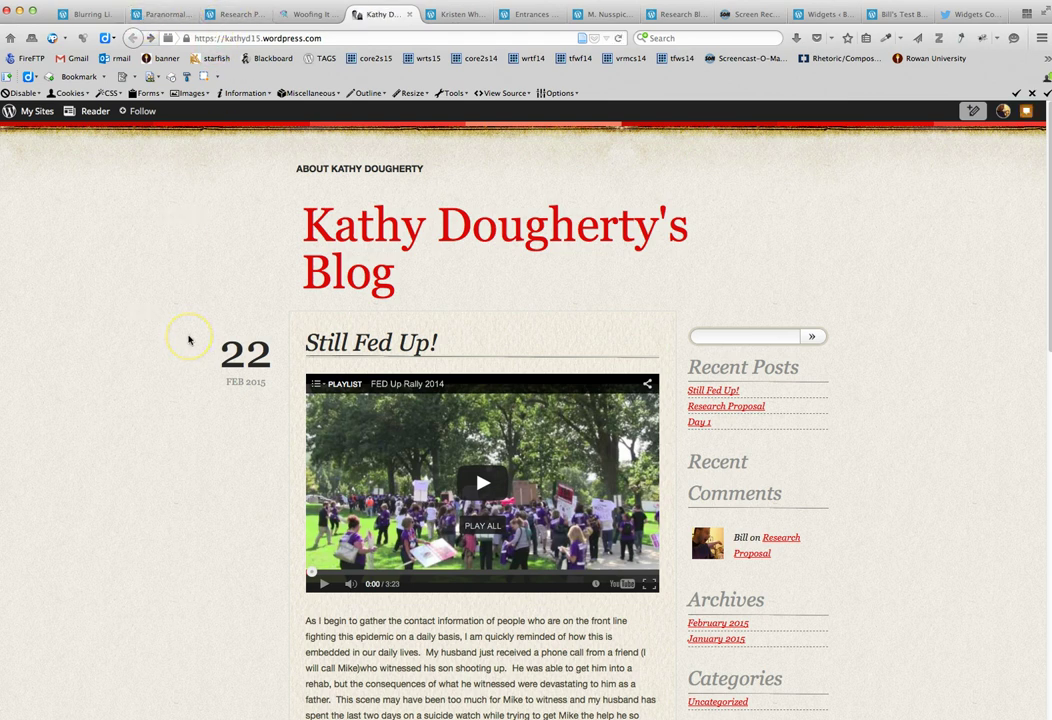
pyautogui.click(434, 288)
pyautogui.scroll(-3, 450, 280)
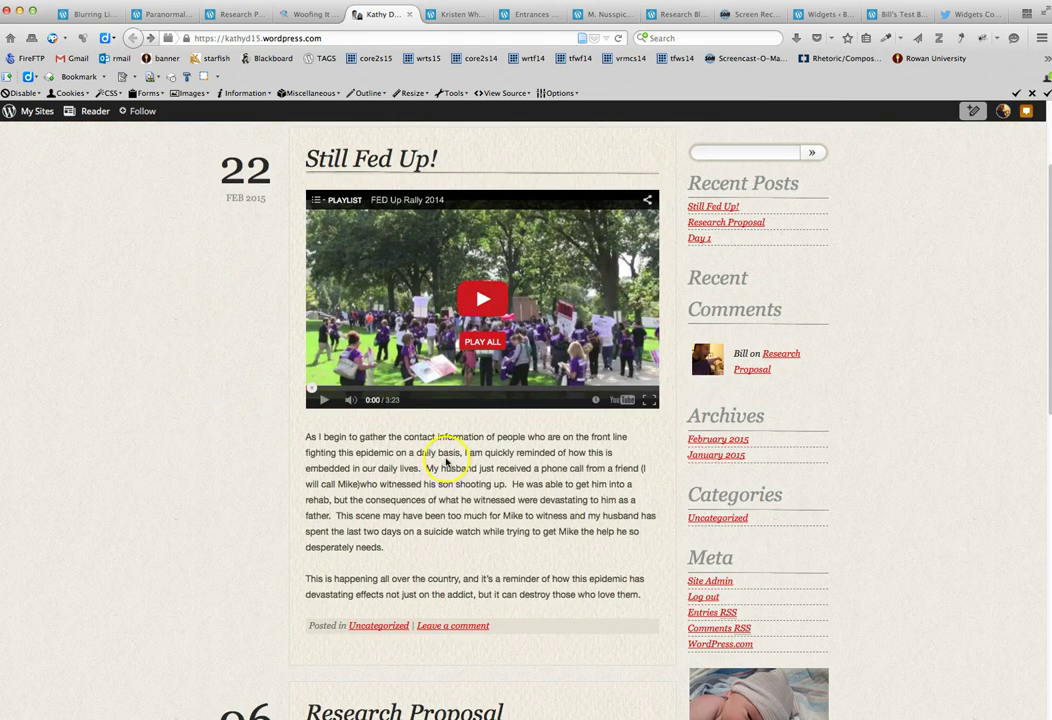
pyautogui.scroll(-6, 306, 462)
pyautogui.scroll(6, 313, 462)
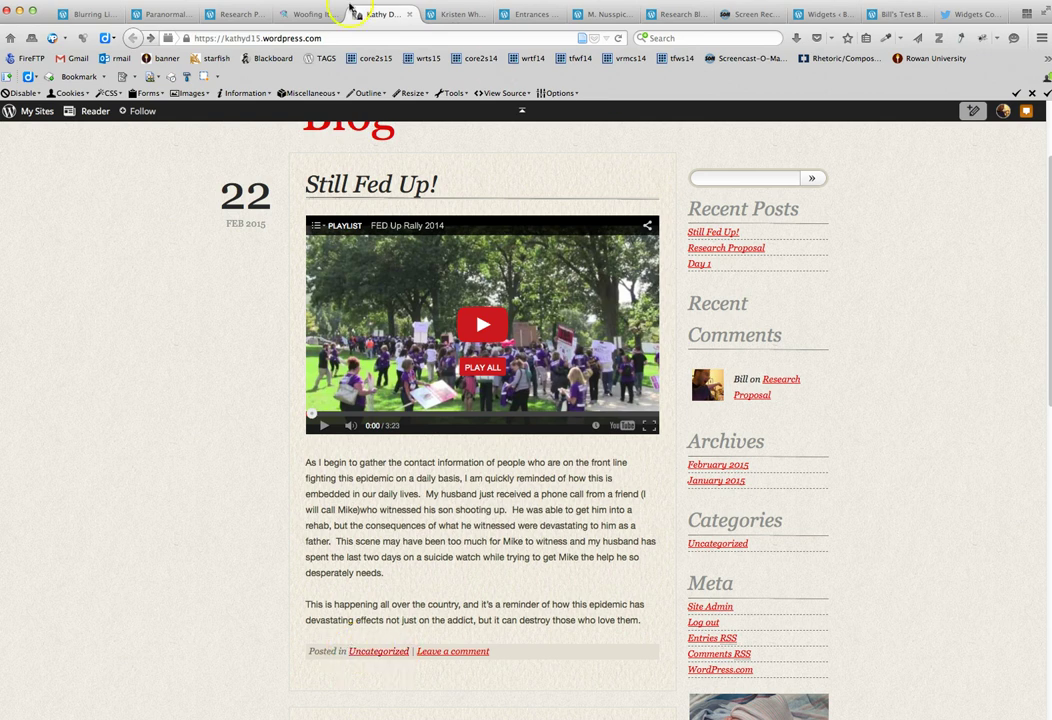
# - Switch to the test blog's dashboard, list all posts, and open "This is my post" for editing
pyautogui.click(892, 15)
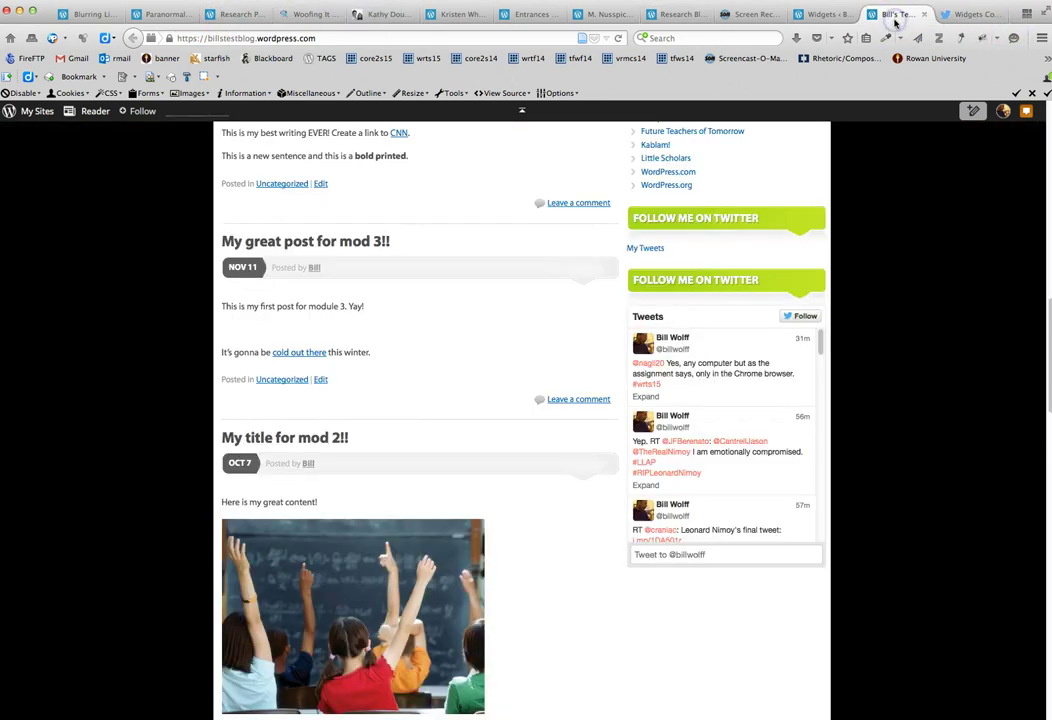
pyautogui.click(820, 15)
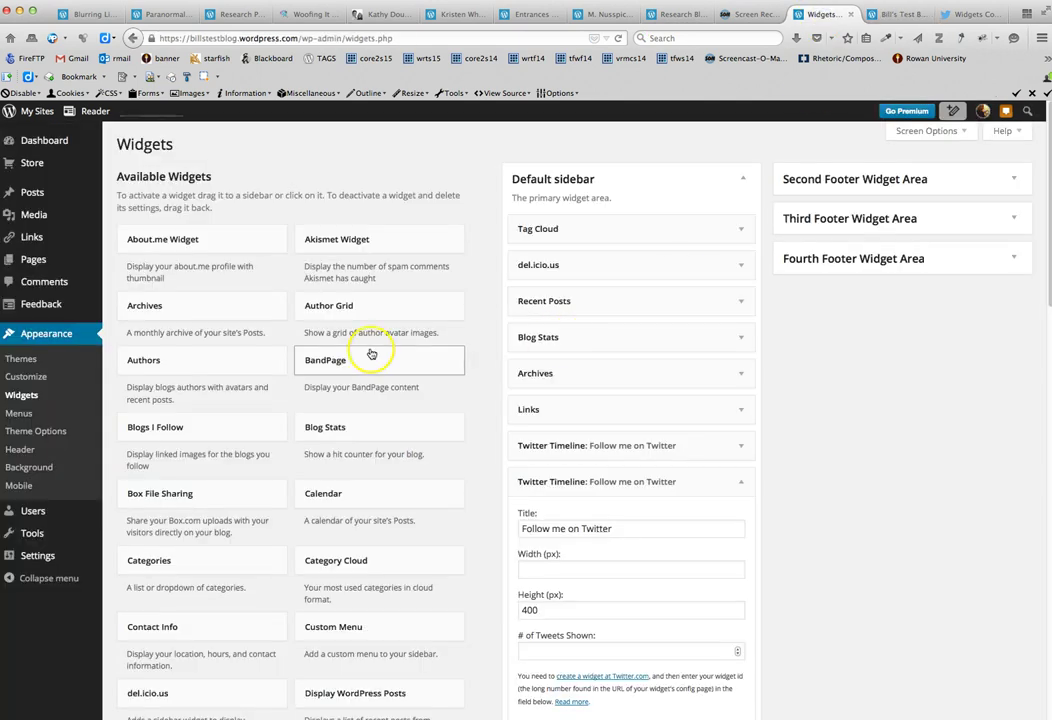
pyautogui.click(82, 195)
pyautogui.click(150, 258)
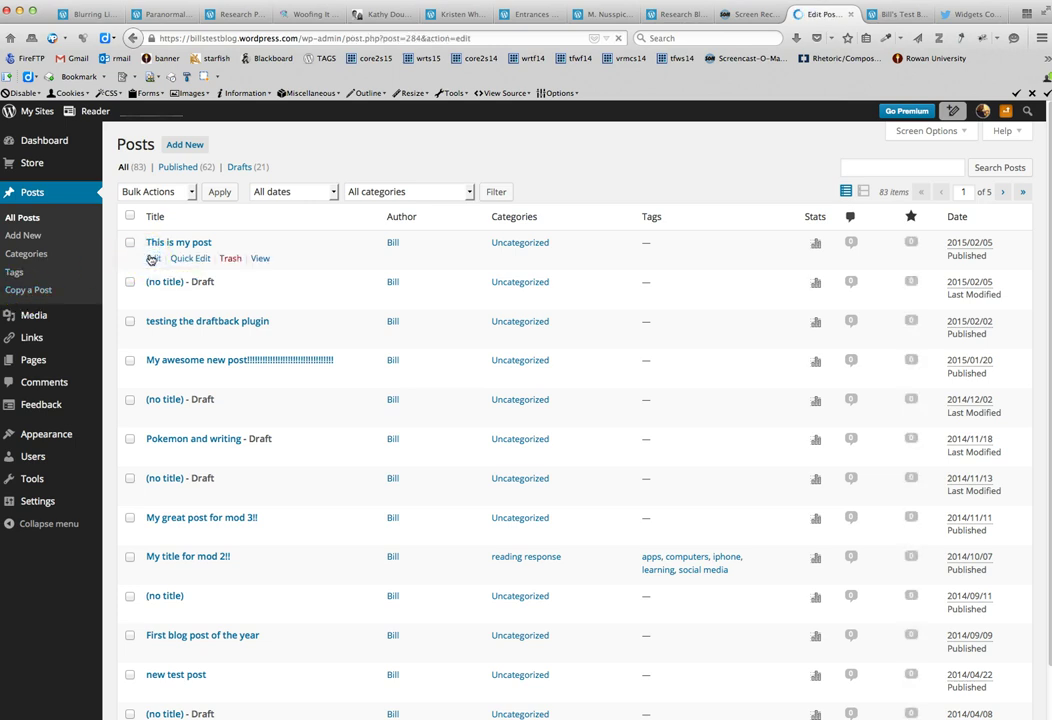
# - Remove the Uncategorized category from the post and add a new category named "updates"
pyautogui.scroll(-3, 904, 568)
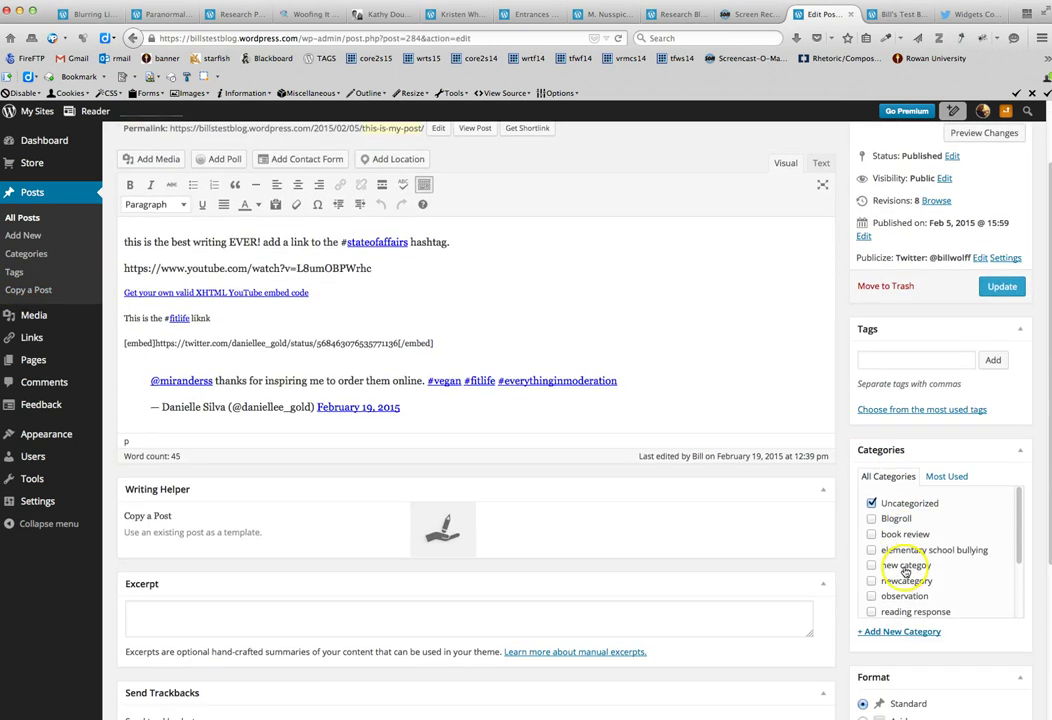
pyautogui.click(871, 463)
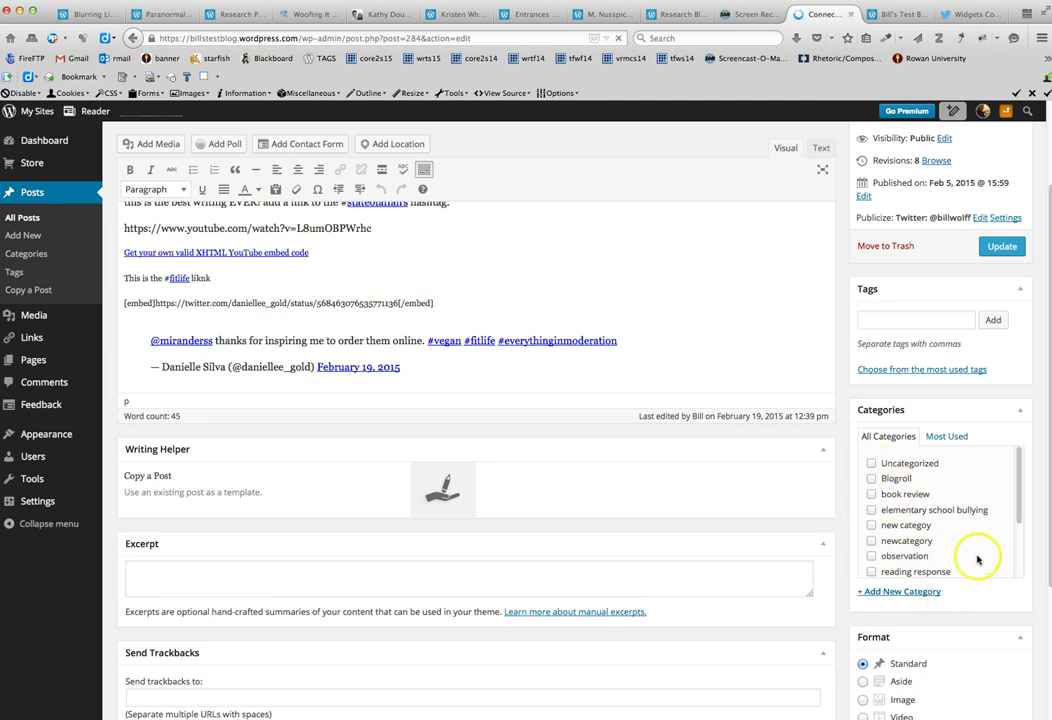
pyautogui.click(915, 592)
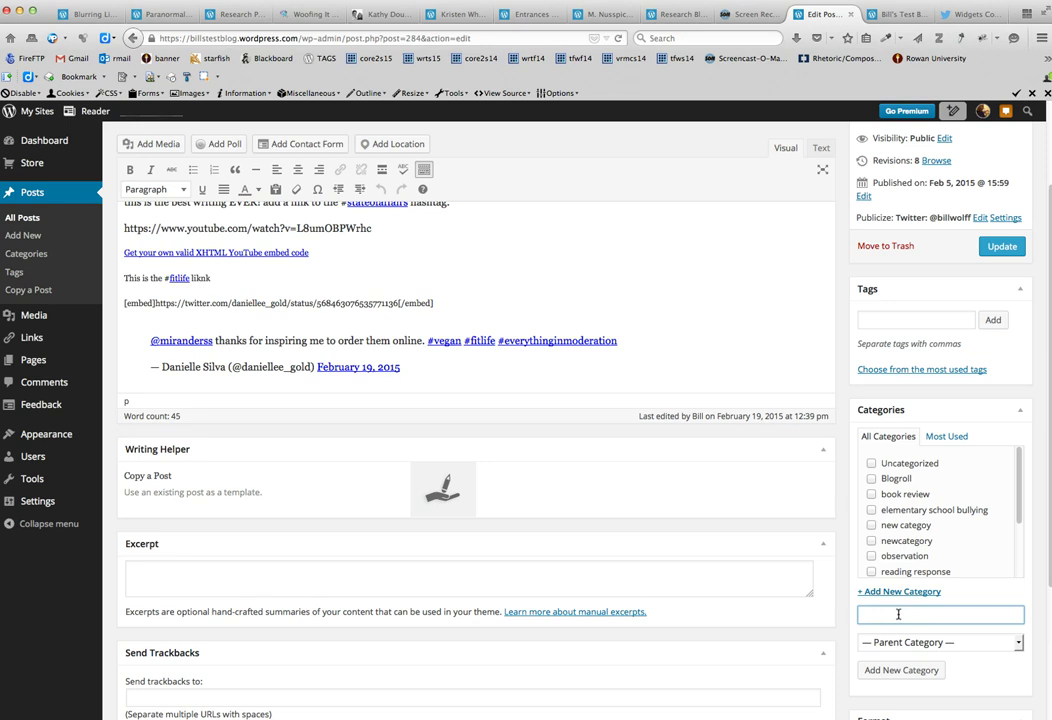
pyautogui.write('updates')
pyautogui.click(912, 669)
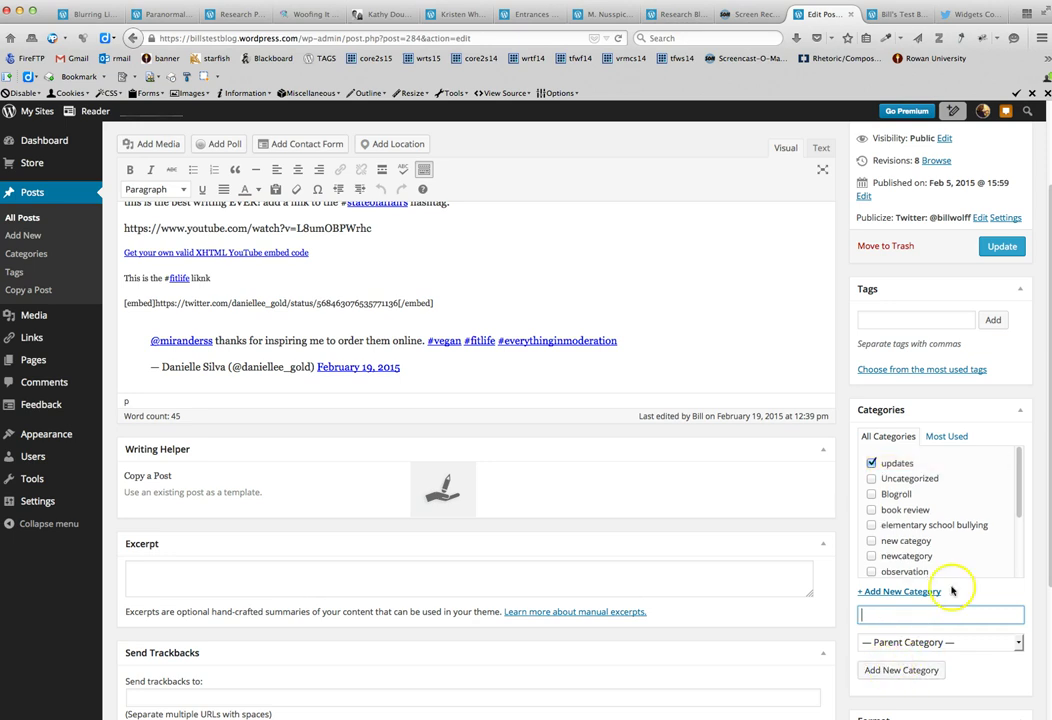
# - Deselect the "updates" category, add a new category named "research updates", and put the cursor in the post's empty tag field
pyautogui.click(871, 463)
pyautogui.click(878, 614)
pyautogui.write('research updates')
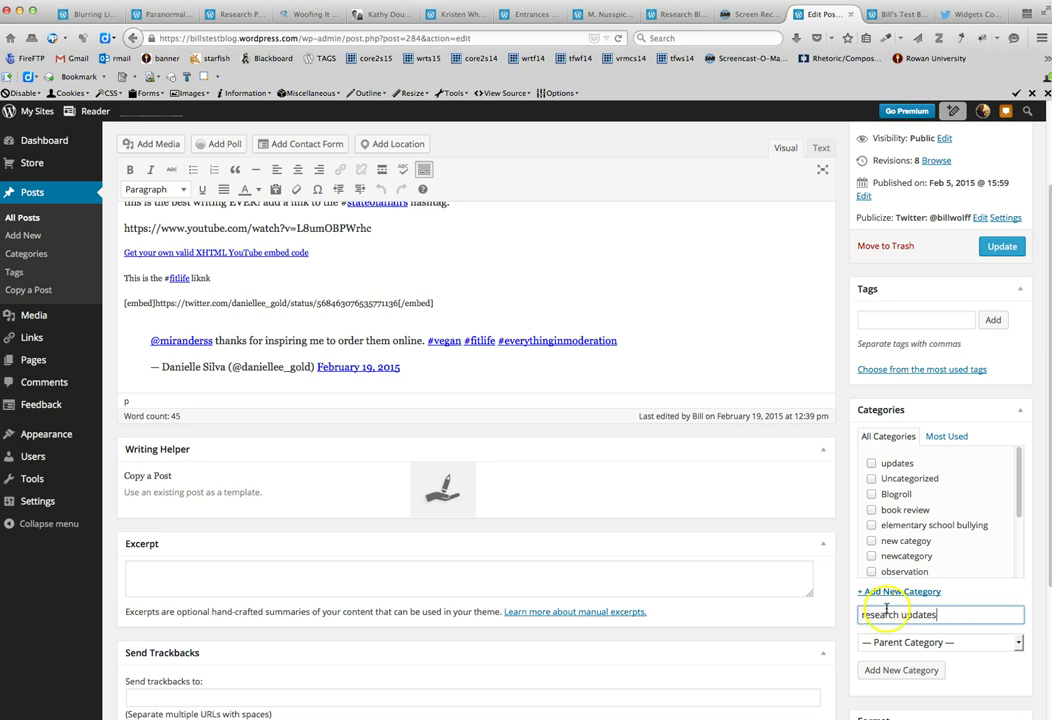
pyautogui.click(899, 670)
pyautogui.click(881, 320)
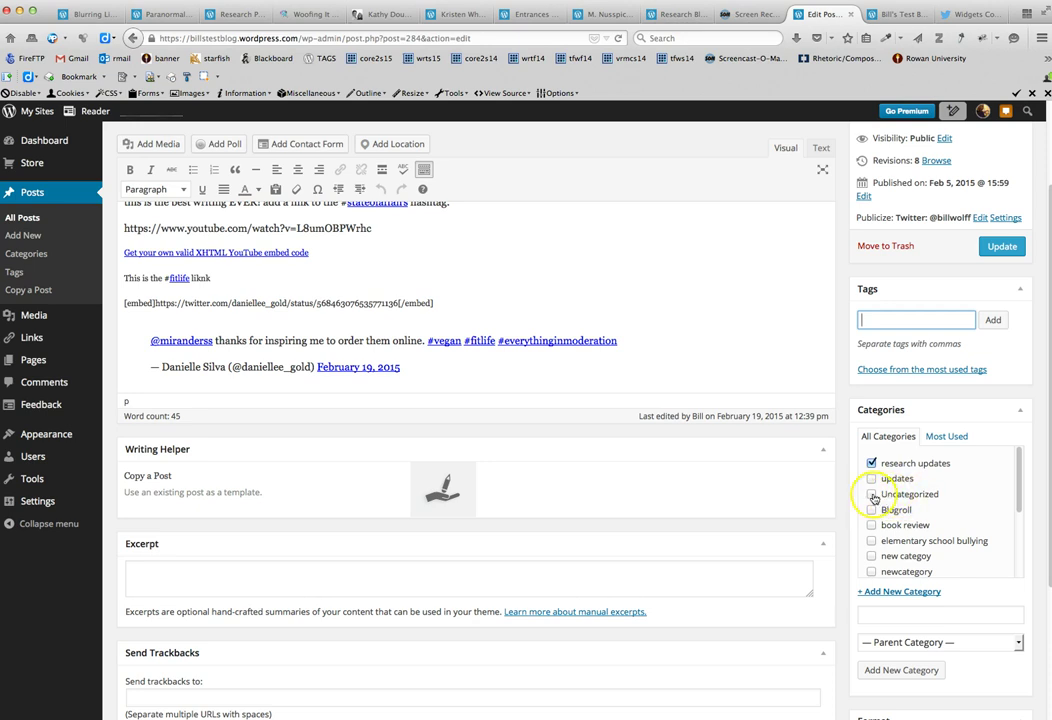
# - Return to the student blog with the "Still Fed Up!" post and check its sidebar categories and the post's category line
pyautogui.click(383, 16)
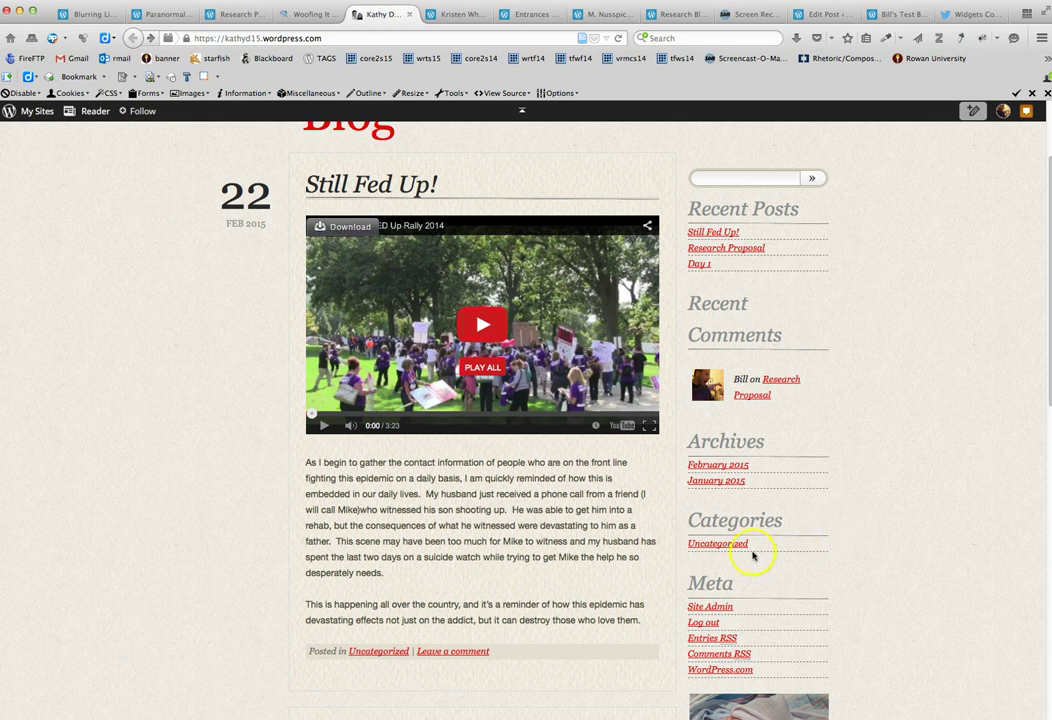
pyautogui.moveTo(688, 547); pyautogui.dragTo(783, 547)
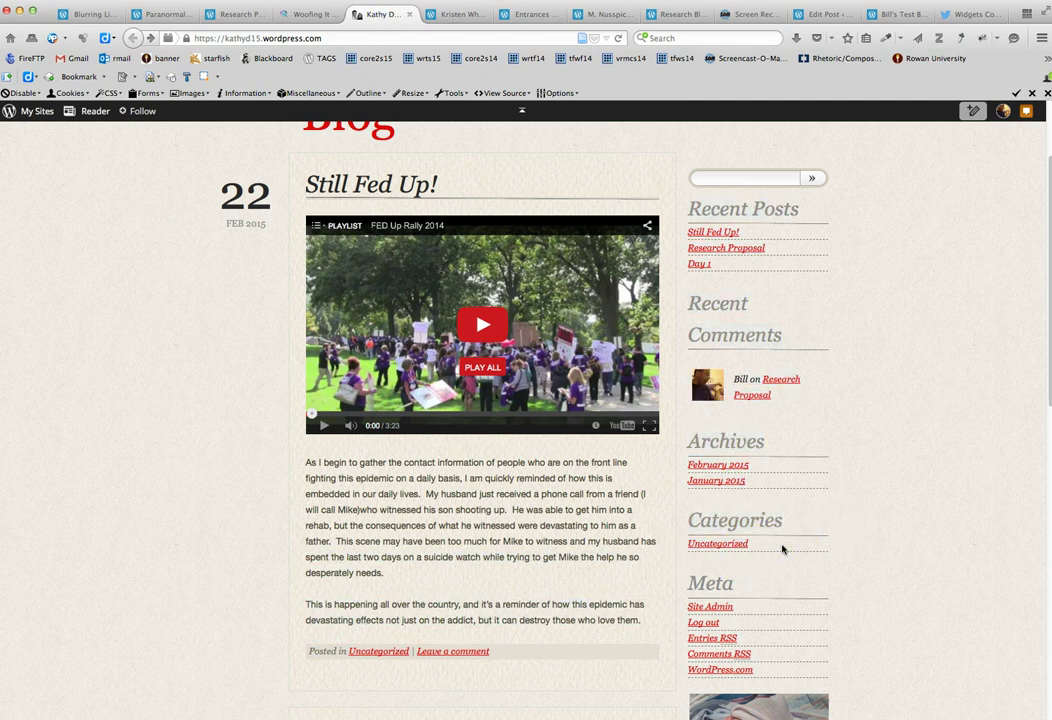
pyautogui.scroll(-5, 575, 587)
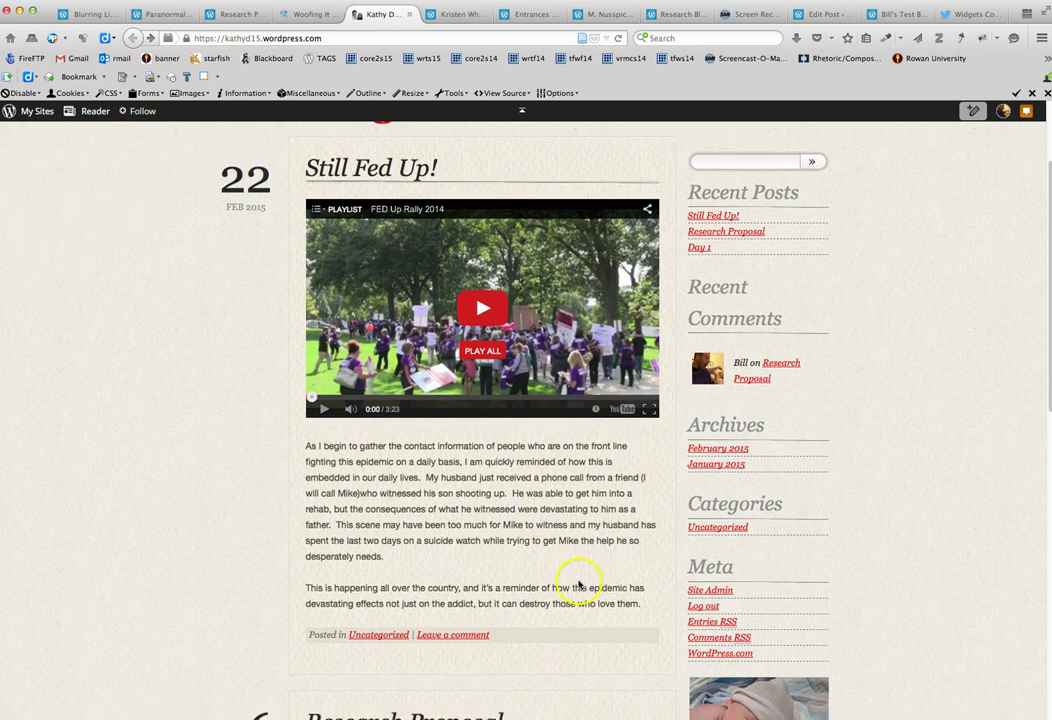
pyautogui.scroll(3, 580, 582)
# - Switch to the funeral rites research blog and examine its home page header, post list and Photos widget
pyautogui.click(443, 16)
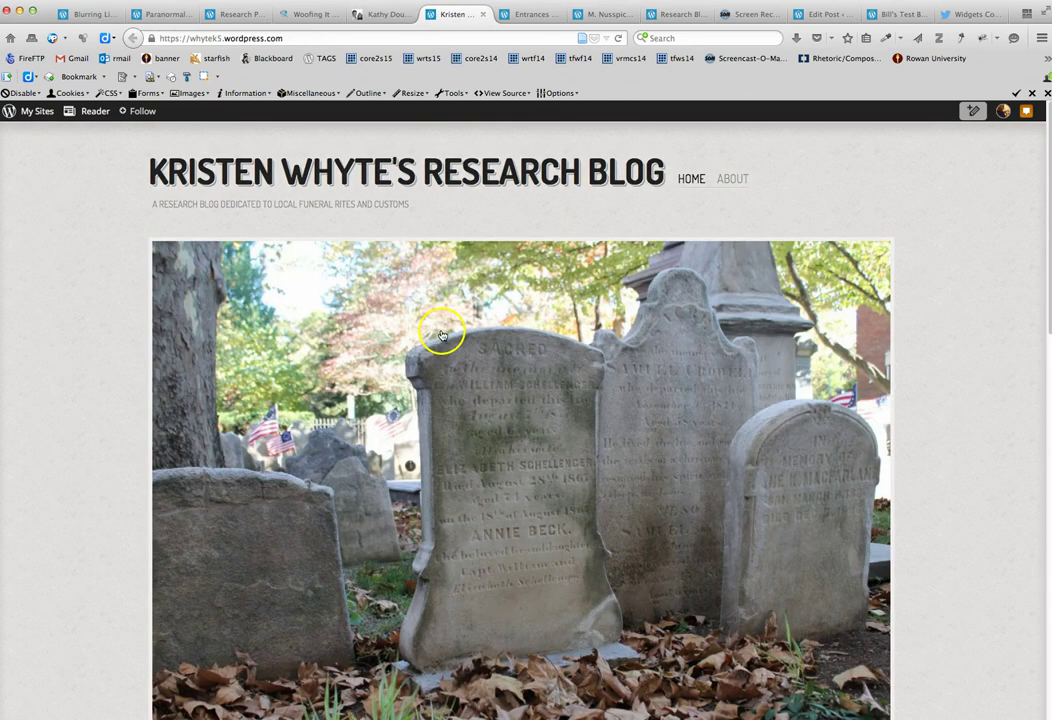
pyautogui.scroll(-8, 442, 340)
pyautogui.scroll(6, 443, 347)
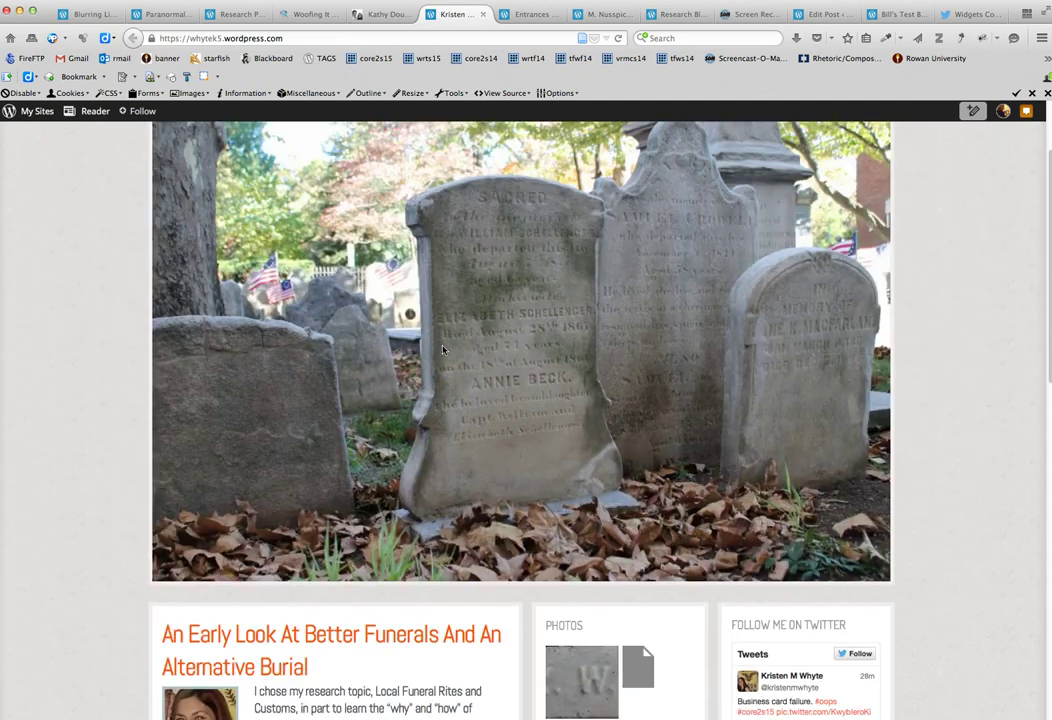
pyautogui.scroll(3, 443, 348)
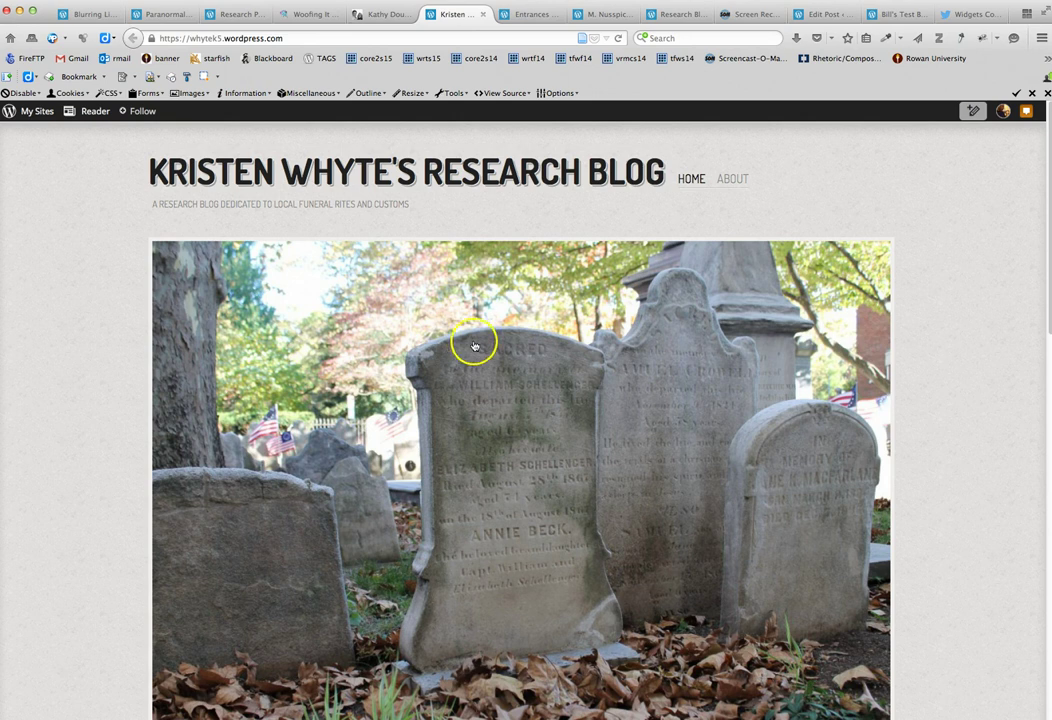
pyautogui.scroll(-5, 474, 345)
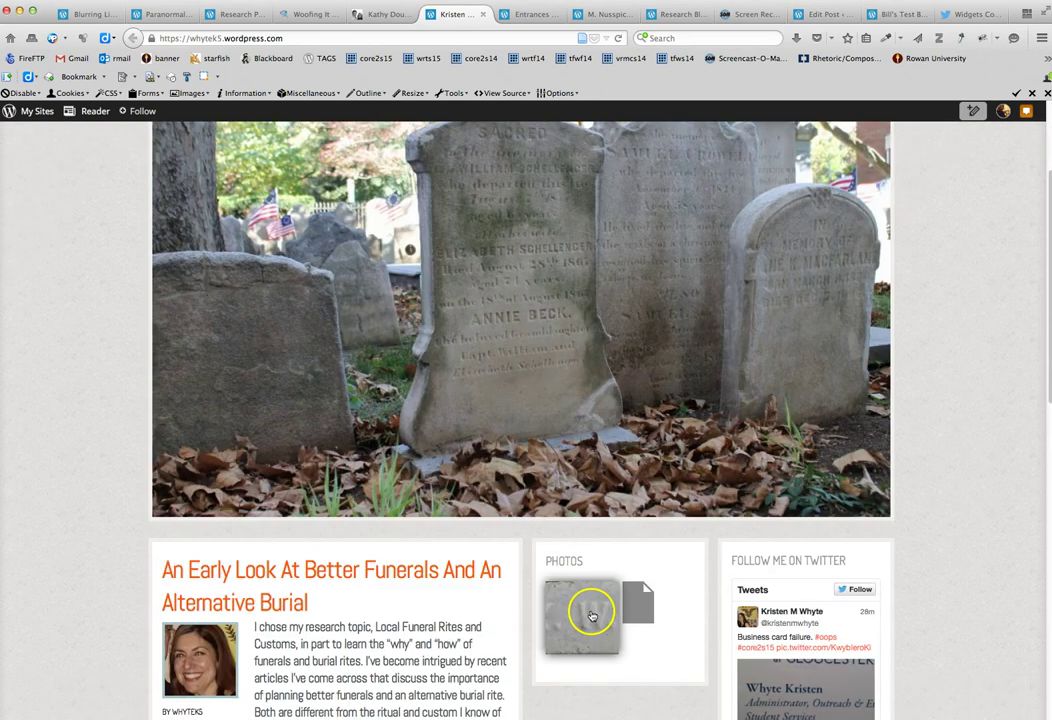
pyautogui.scroll(-15, 696, 578)
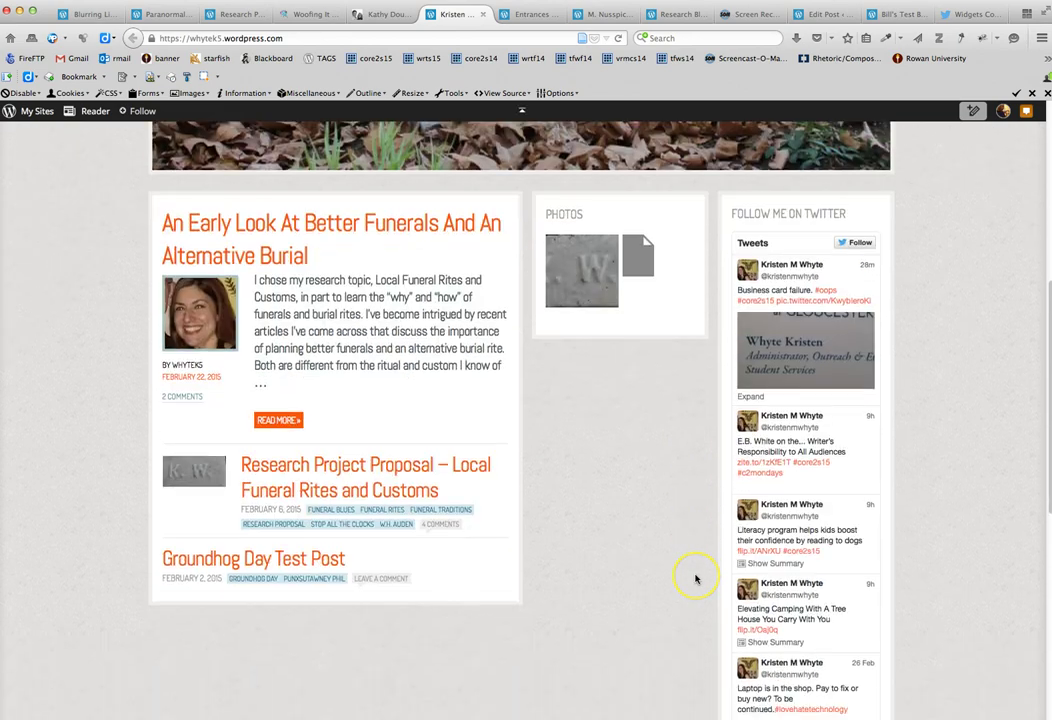
# - Examine the Twitter timeline in the home page sidebar alongside the list of posts
pyautogui.scroll(15, 696, 578)
pyautogui.scroll(-10, 702, 571)
pyautogui.scroll(-5, 817, 441)
pyautogui.scroll(15, 817, 441)
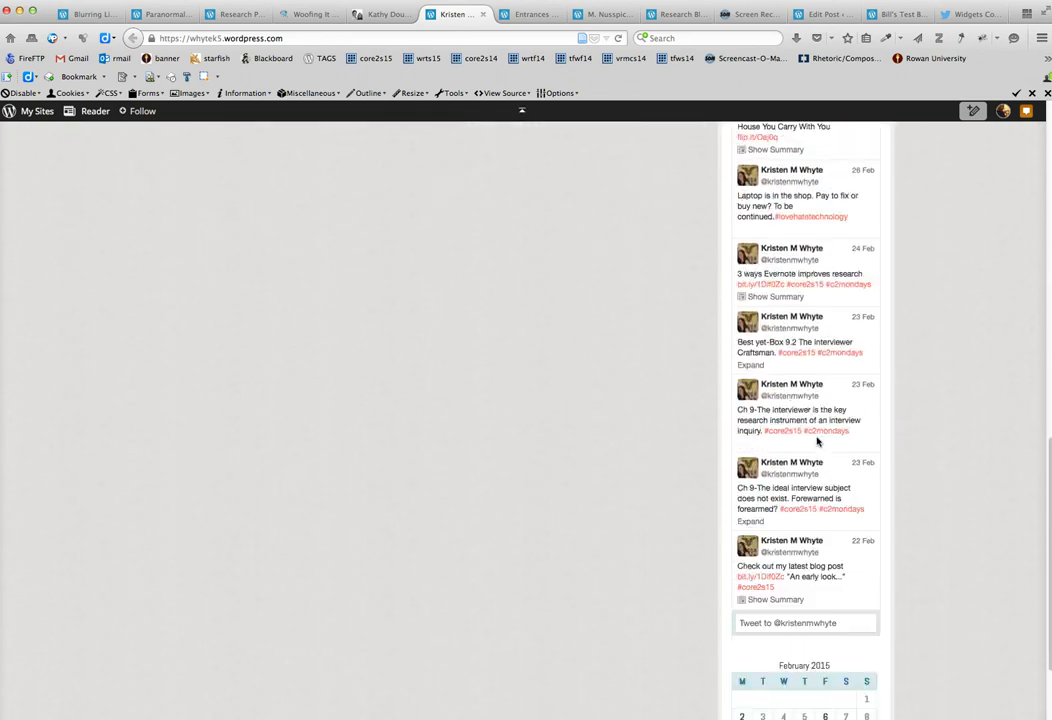
pyautogui.scroll(-10, 817, 441)
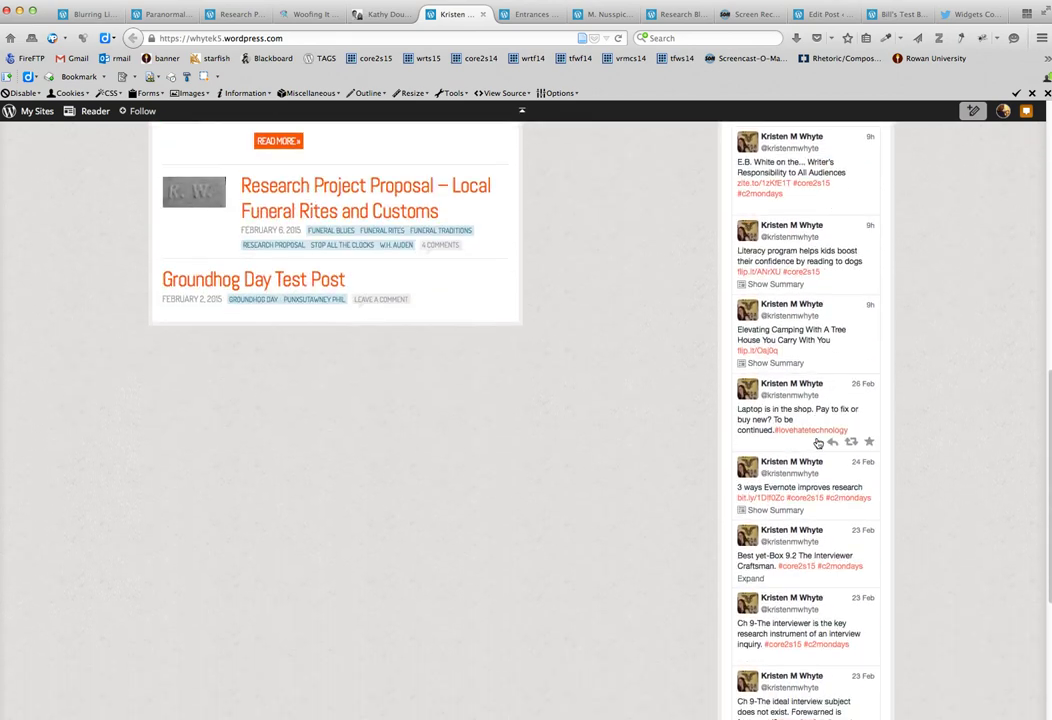
pyautogui.scroll(10, 817, 441)
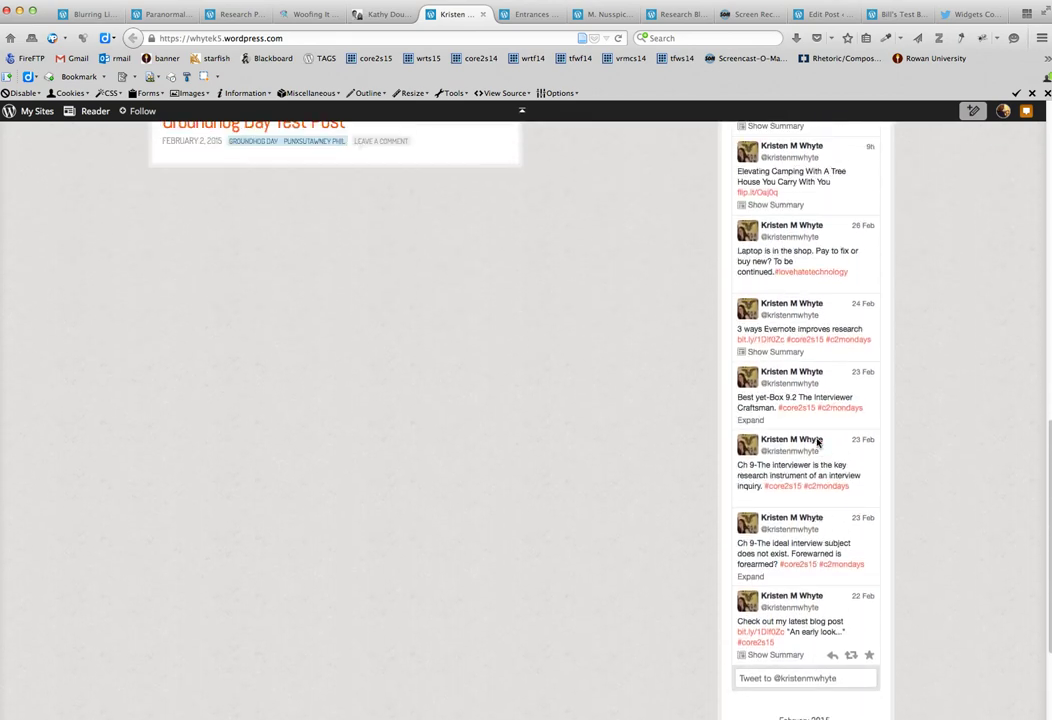
pyautogui.scroll(-2, 817, 441)
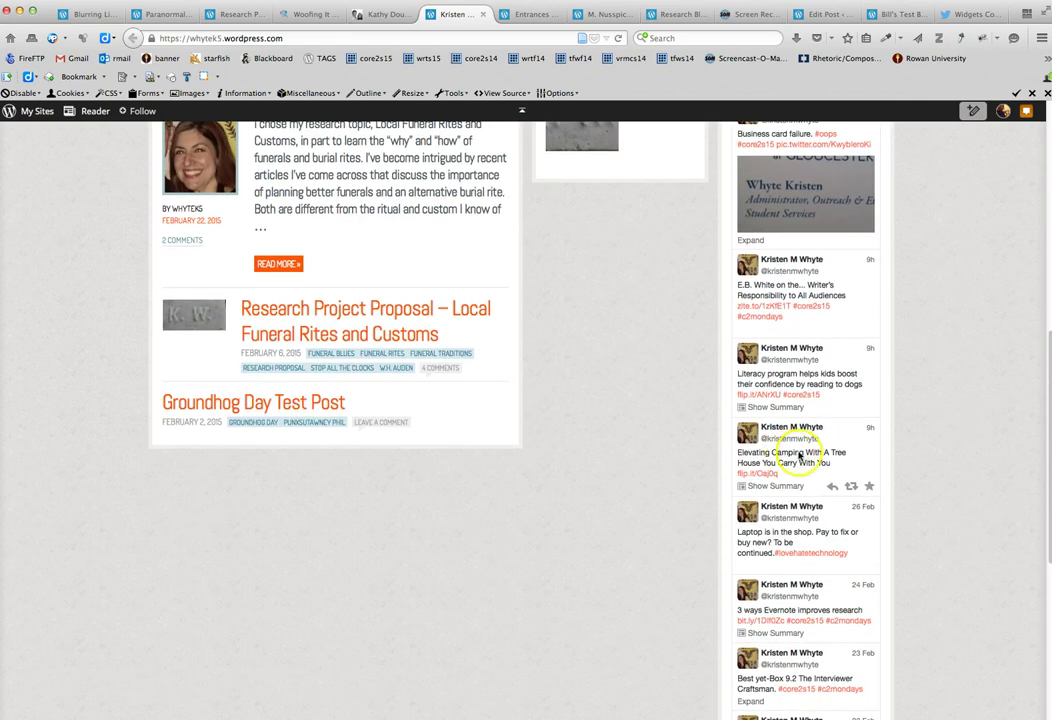
pyautogui.scroll(-5, 810, 527)
pyautogui.scroll(4, 815, 527)
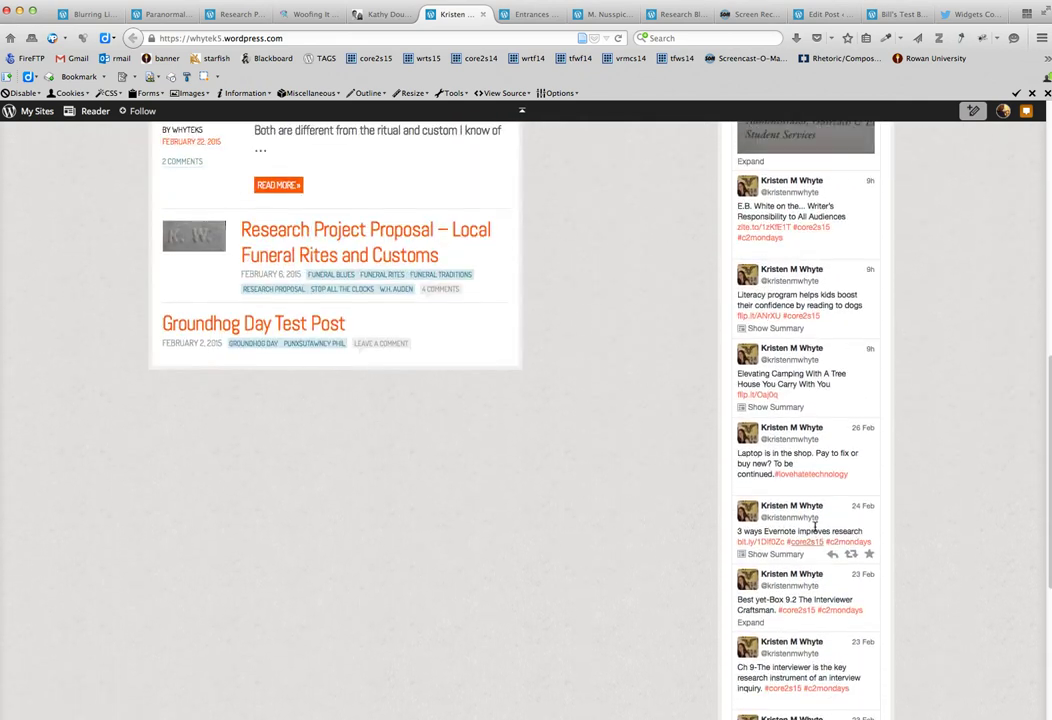
pyautogui.scroll(3, 815, 525)
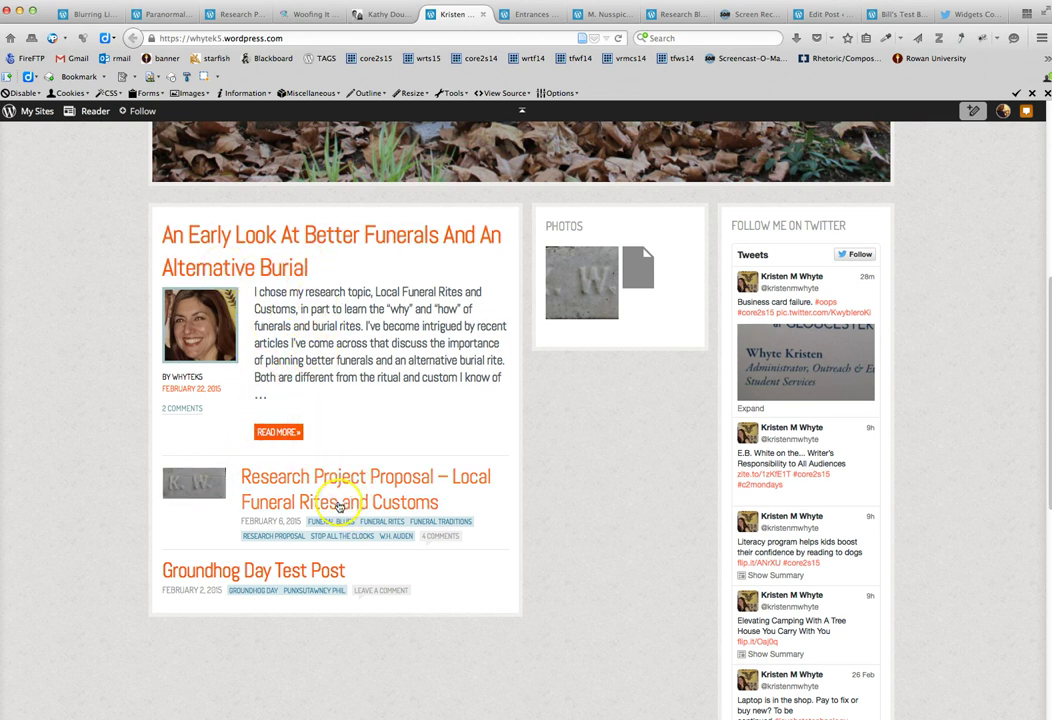
# - Open the "An Early Look At Better Funerals And An Alternative Burial" post and read its text, links, embedded video and comments
pyautogui.click(272, 235)
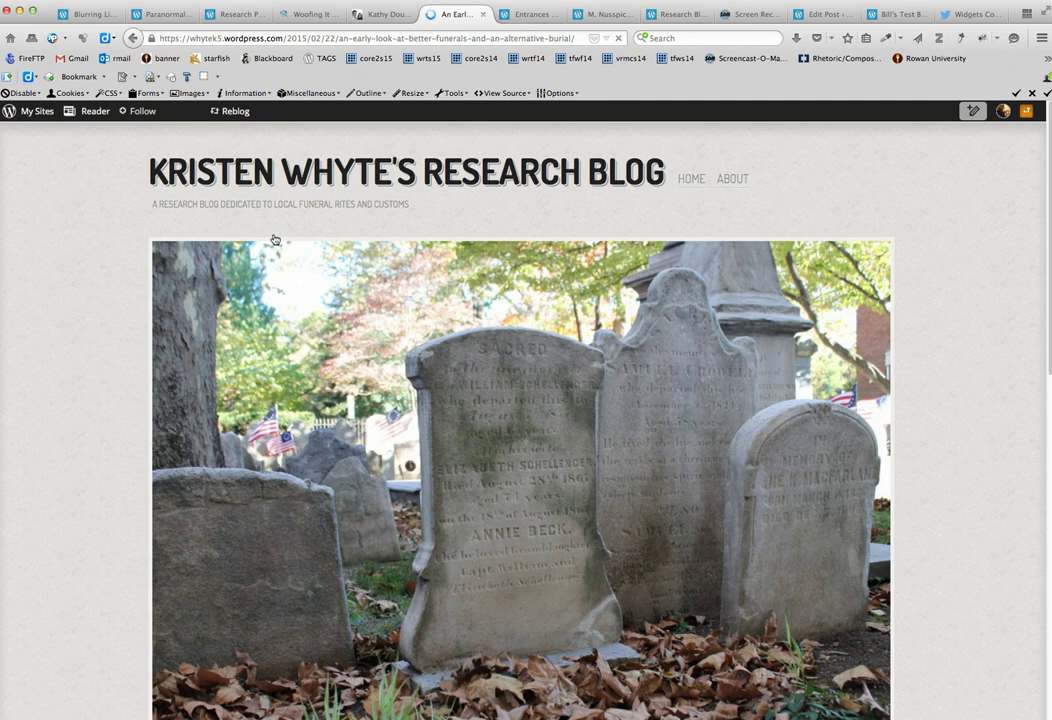
pyautogui.scroll(-5, 329, 437)
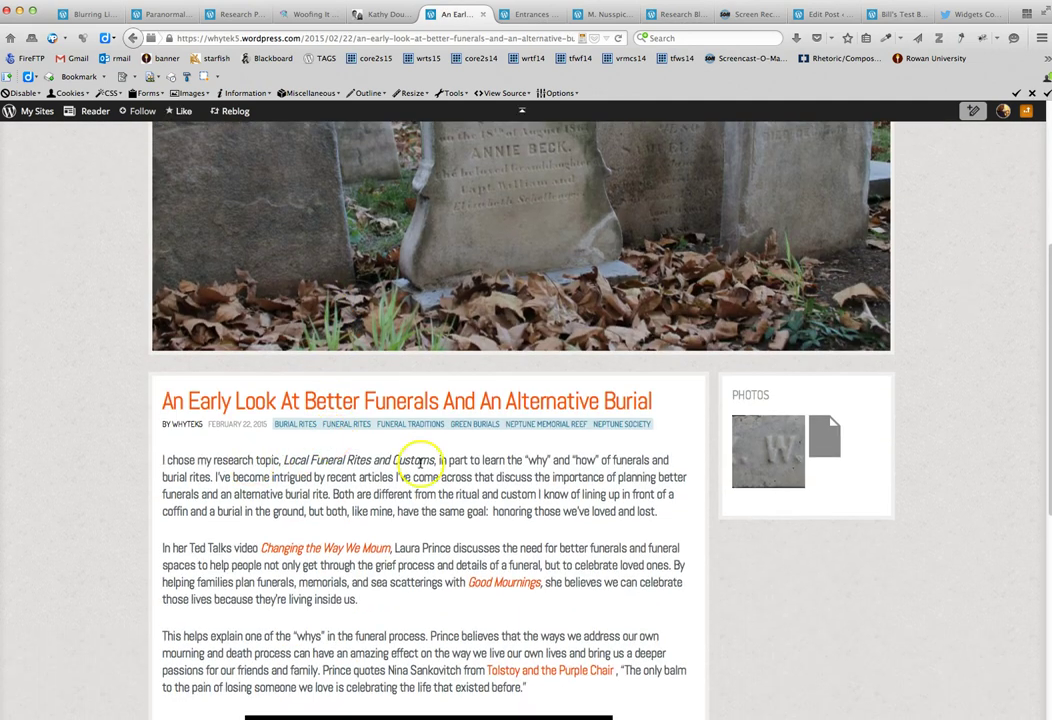
pyautogui.scroll(-4, 420, 462)
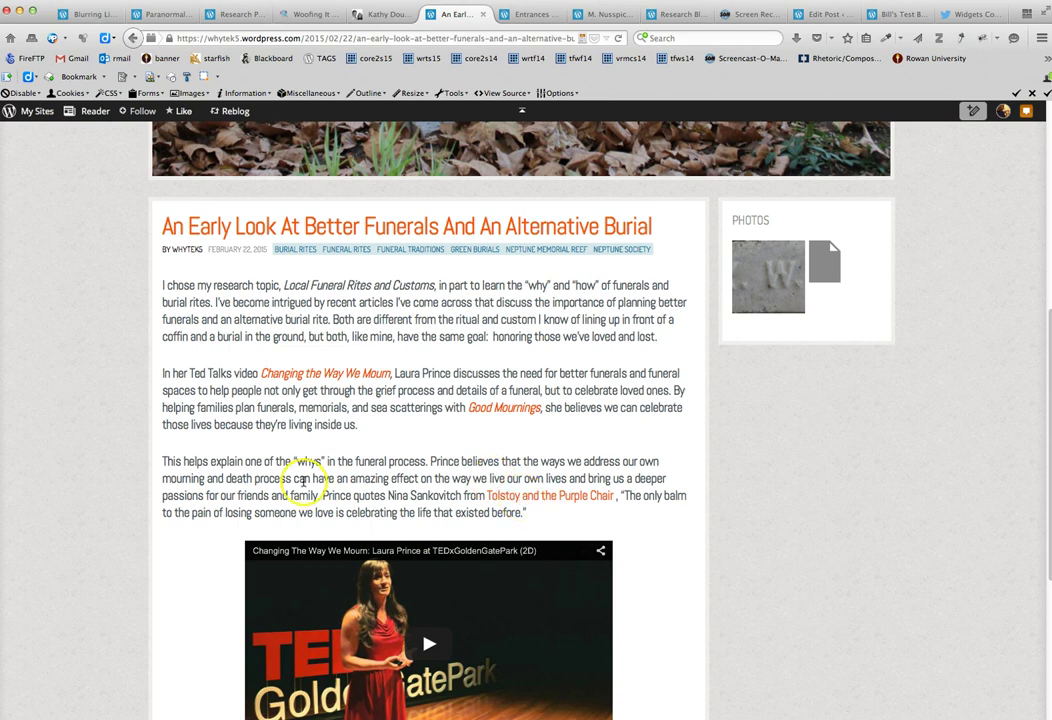
pyautogui.scroll(-5, 303, 481)
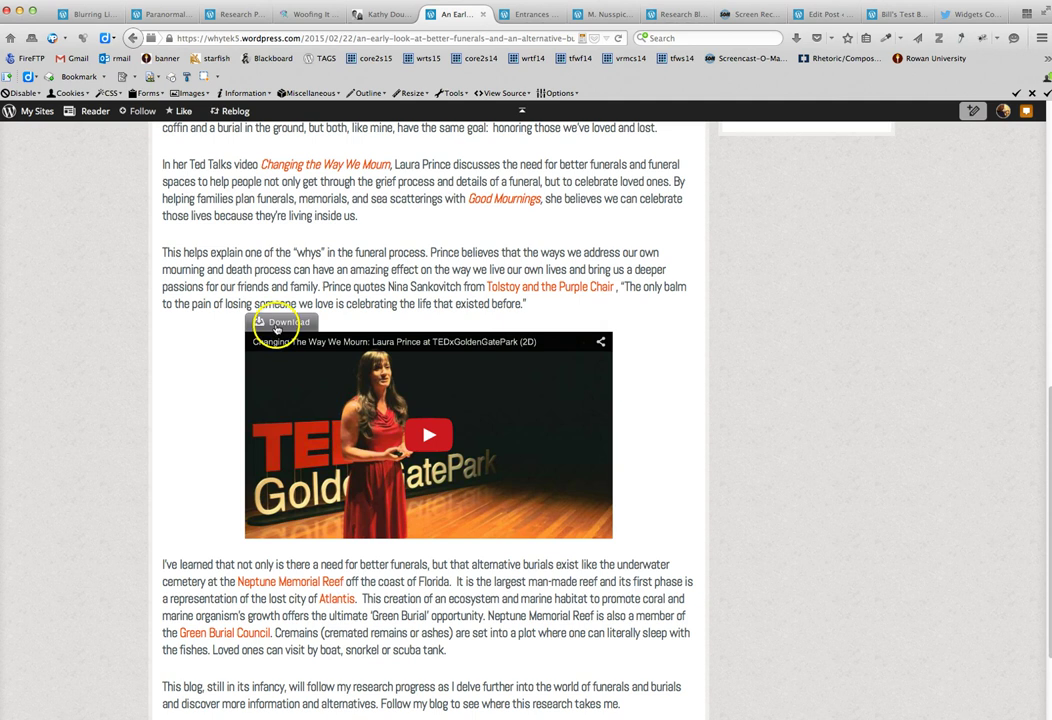
pyautogui.scroll(-2, 212, 481)
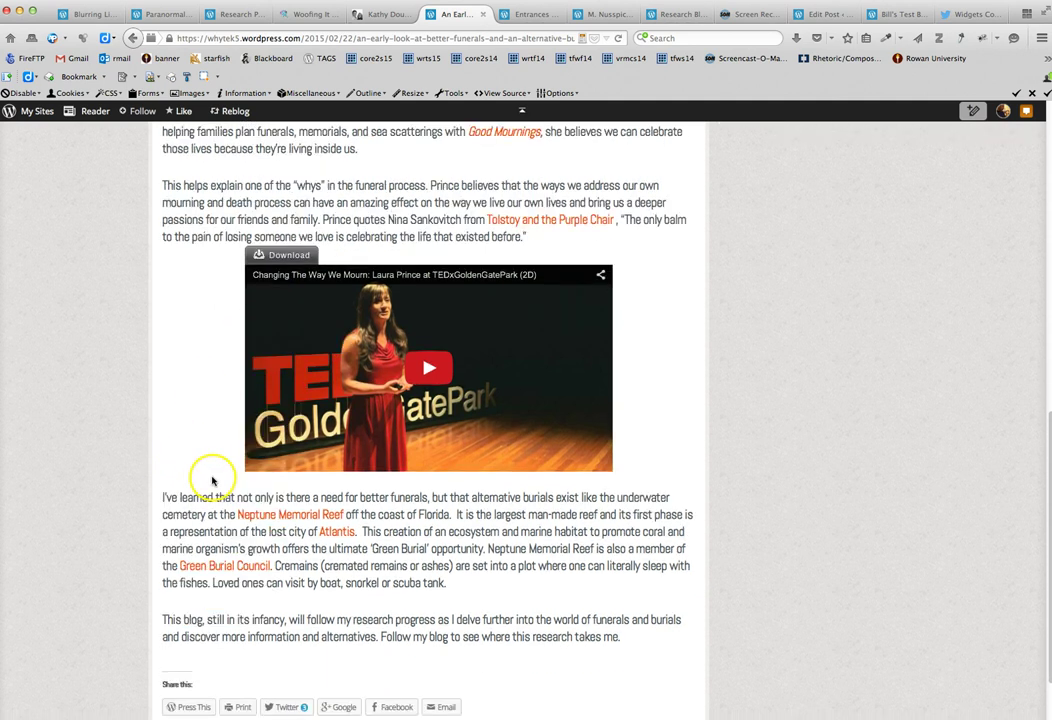
pyautogui.scroll(-3, 212, 481)
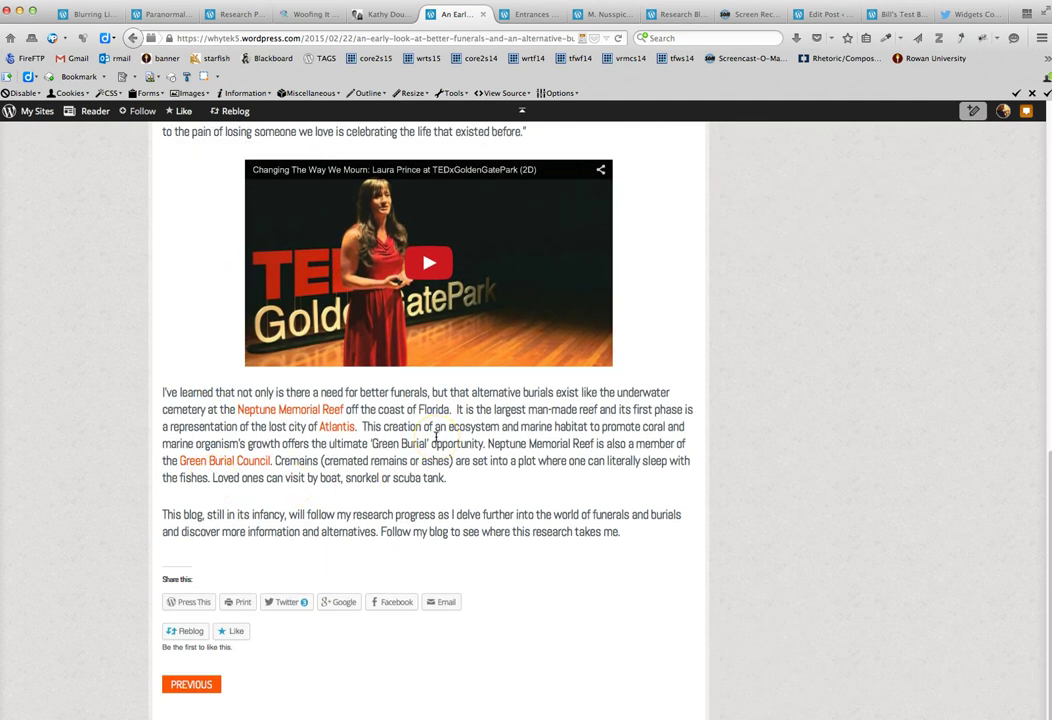
pyautogui.scroll(-10, 436, 437)
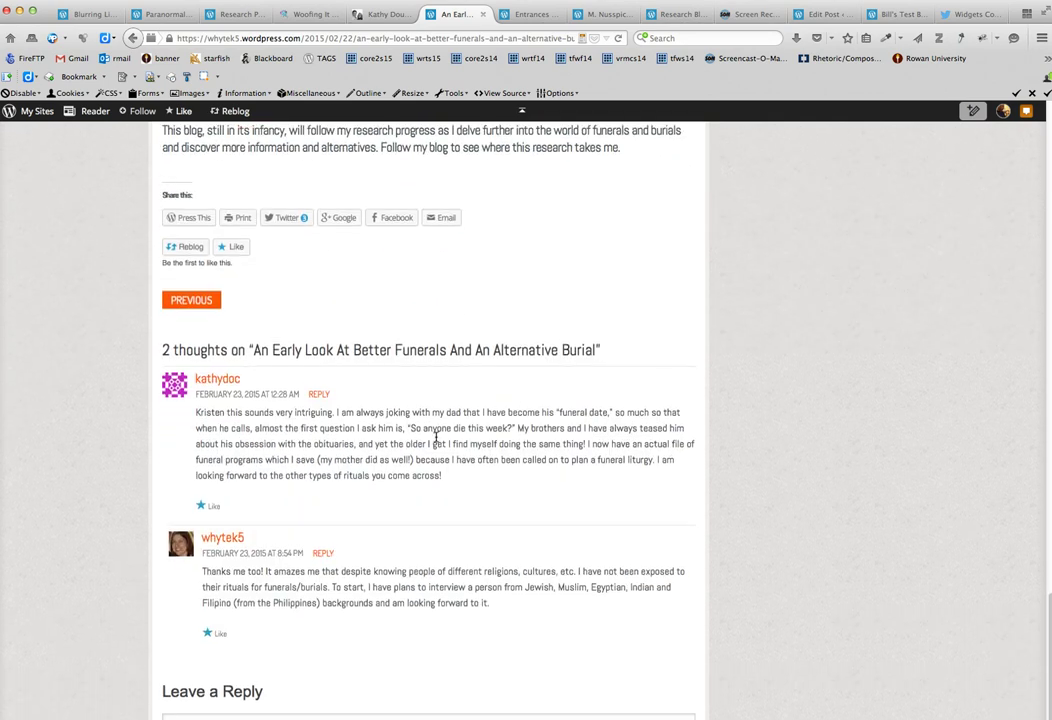
# - Go back over the funeral post from its closing paragraphs up to the title, tags and opening links
pyautogui.scroll(6, 468, 427)
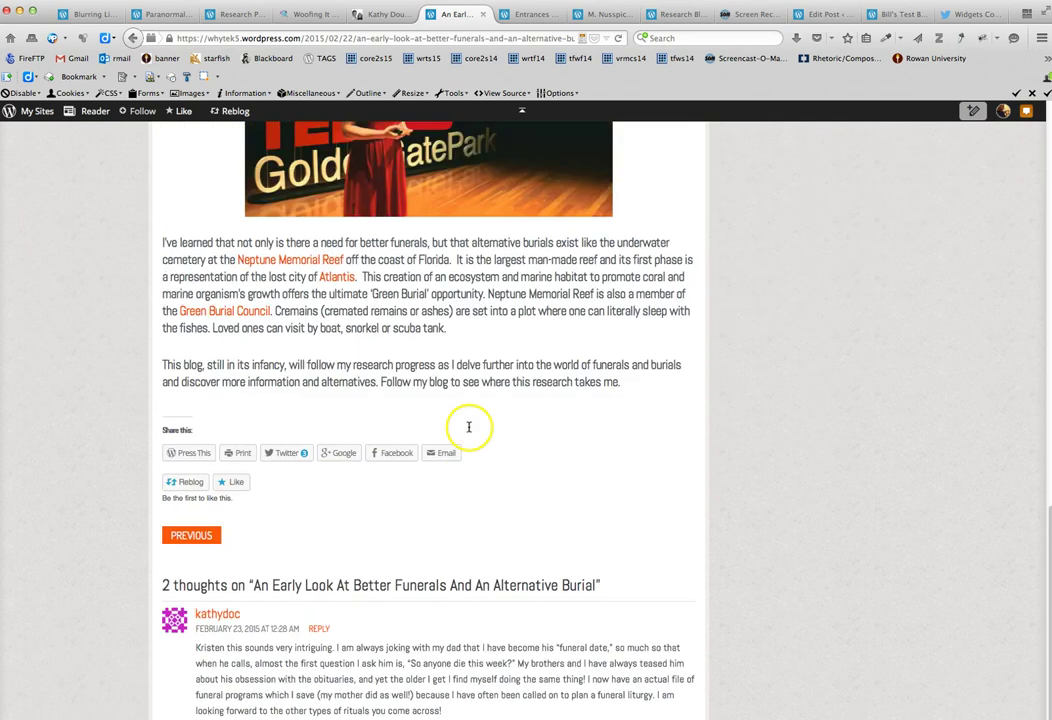
pyautogui.scroll(20, 468, 427)
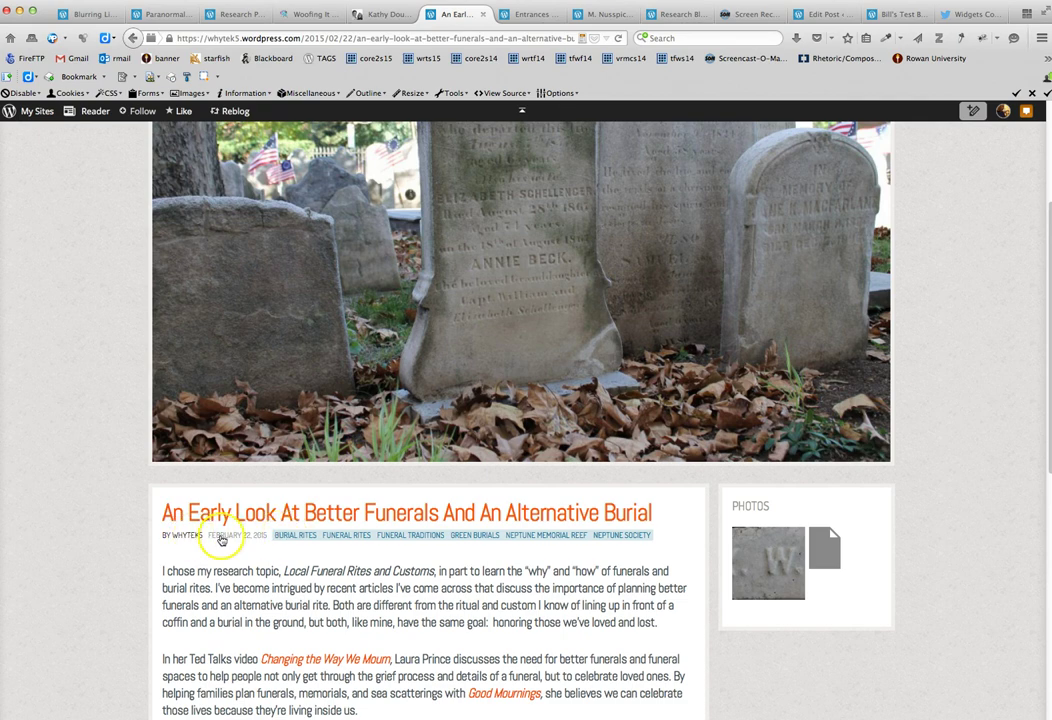
pyautogui.scroll(-10, 505, 434)
pyautogui.scroll(6, 505, 575)
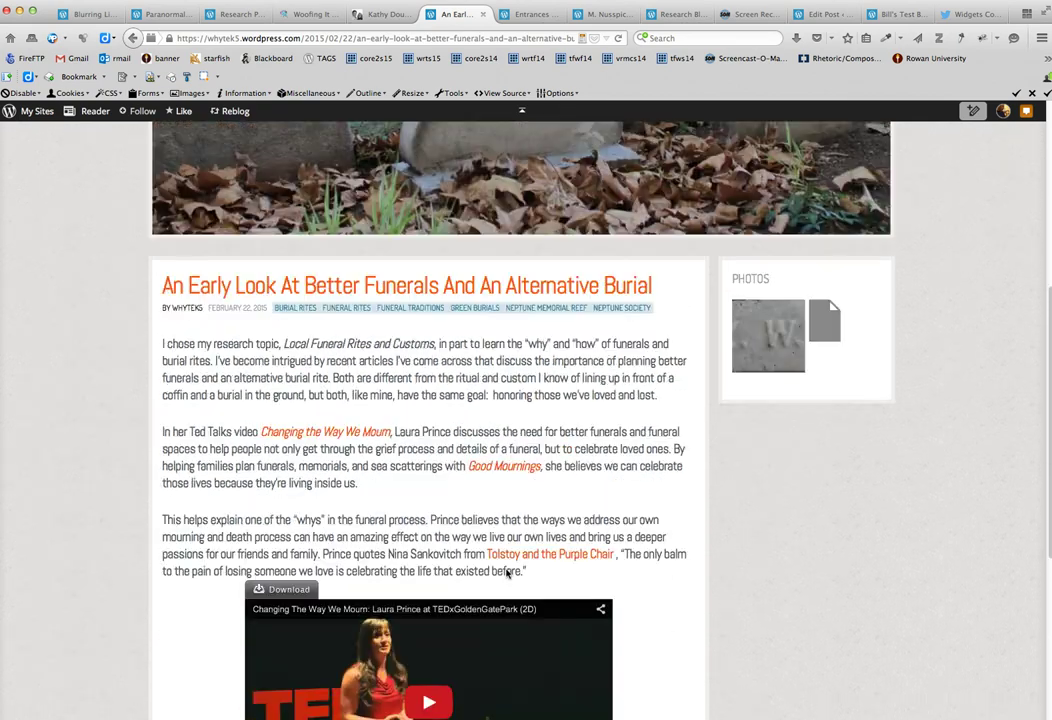
# - Open the blog's About page, highlight its one-sentence bio, and recheck the header image and blog title
pyautogui.scroll(8, 507, 573)
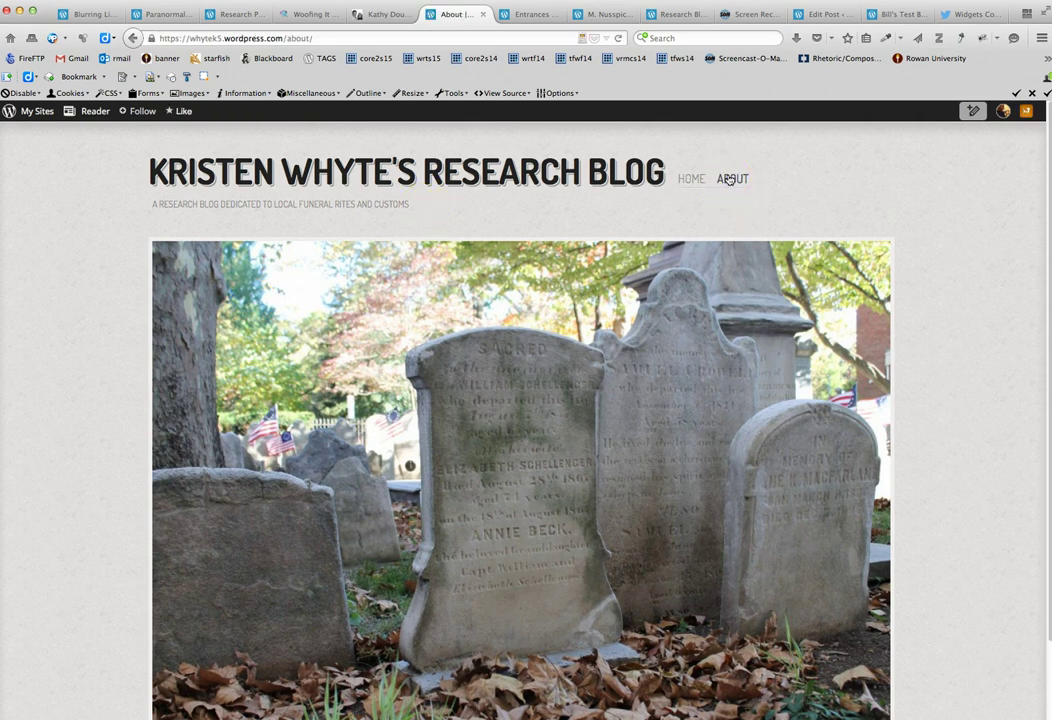
pyautogui.scroll(-5, 364, 495)
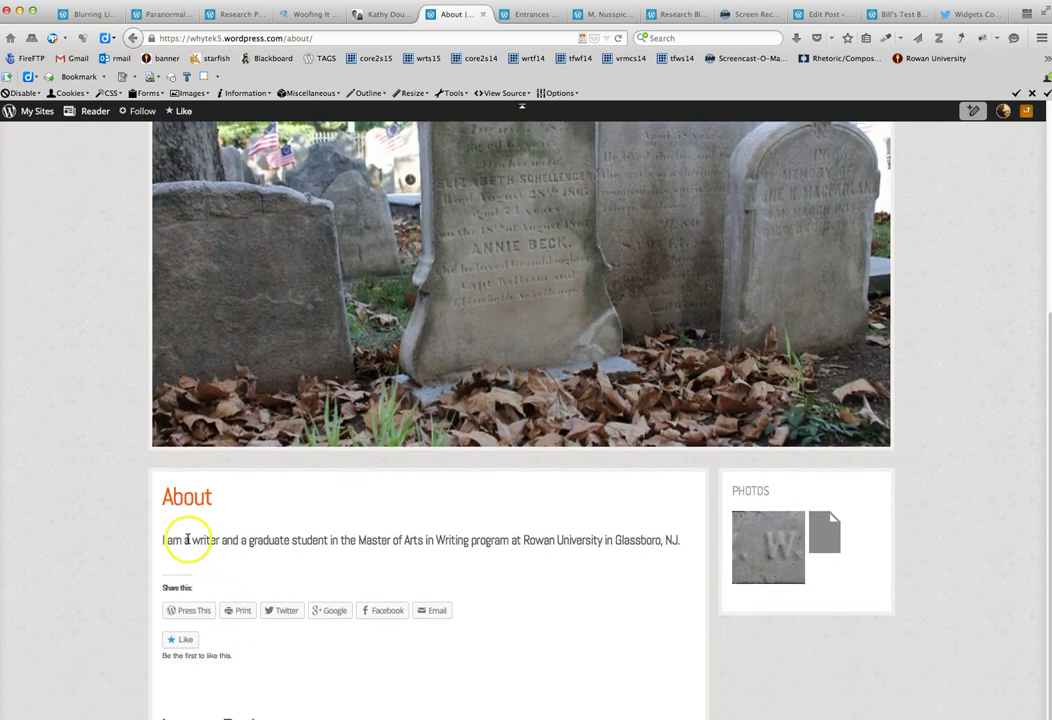
pyautogui.moveTo(160, 541)
pyautogui.mouseDown()
pyautogui.moveTo(710, 538)
pyautogui.moveTo(168, 545)
pyautogui.mouseUp()
pyautogui.click(559, 539)
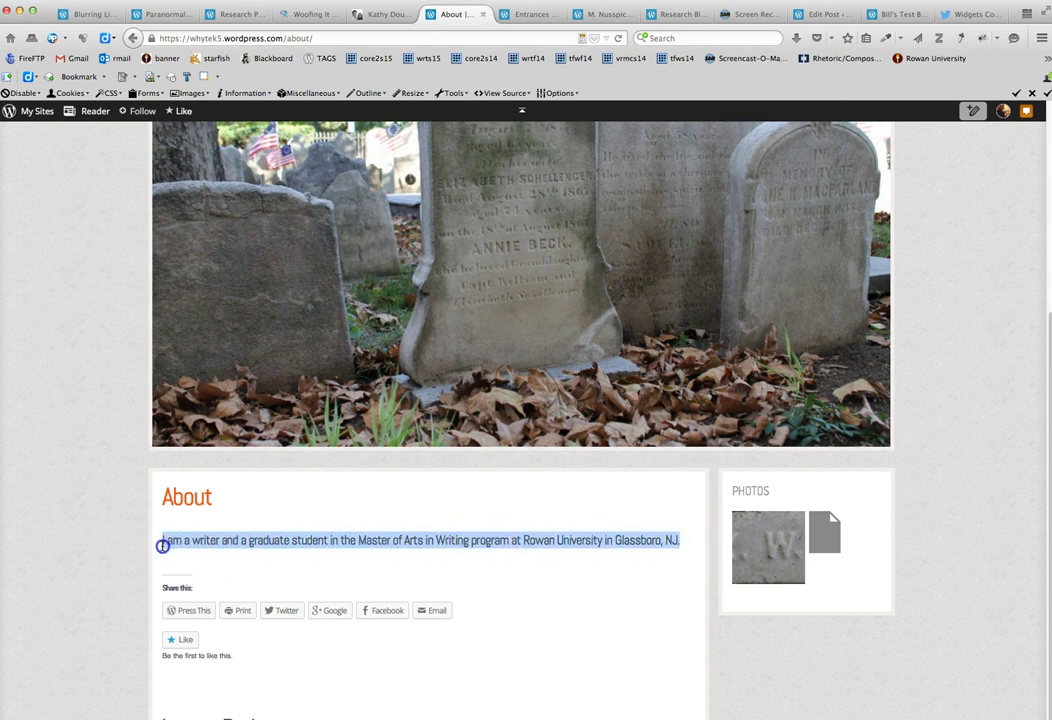
pyautogui.scroll(3, 594, 563)
pyautogui.scroll(-3, 594, 563)
pyautogui.scroll(3, 594, 563)
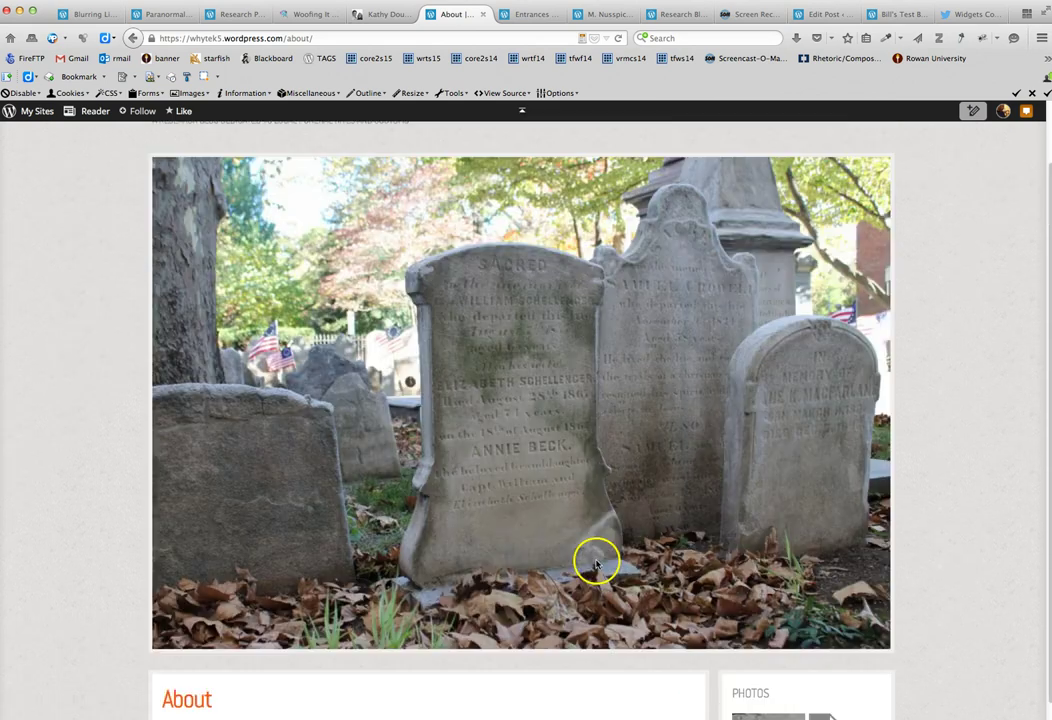
pyautogui.scroll(2, 596, 565)
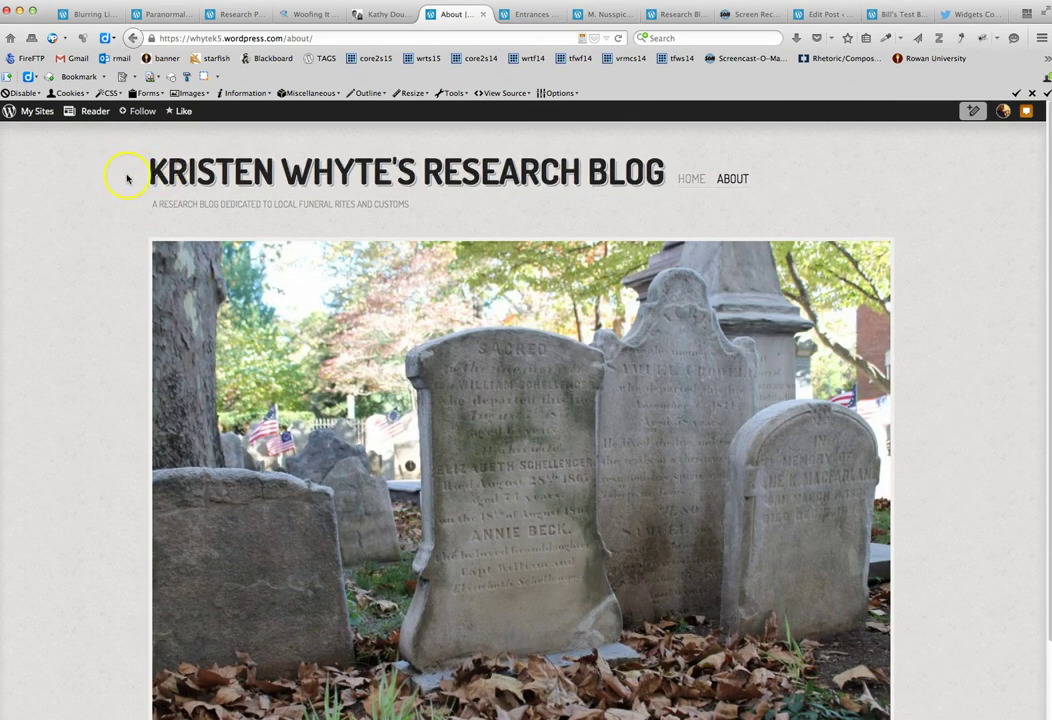
# - Highlight the blog title and tagline in the About page header, and clear the selection
pyautogui.moveTo(215, 199); pyautogui.dragTo(413, 188)
pyautogui.click(422, 201)
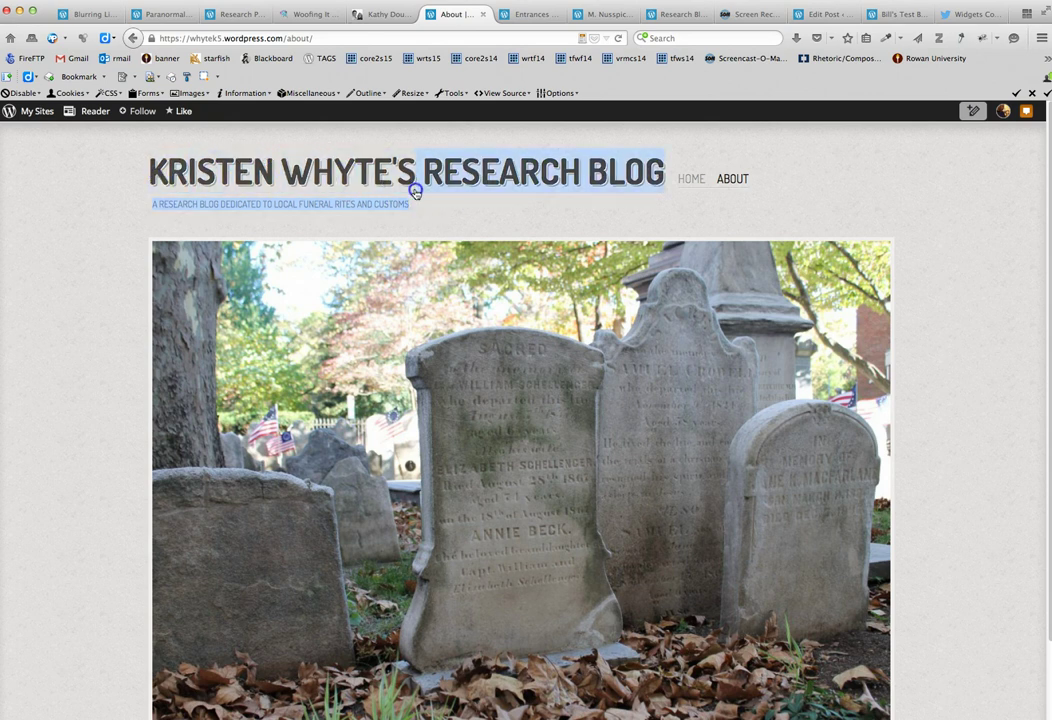
pyautogui.click(430, 201)
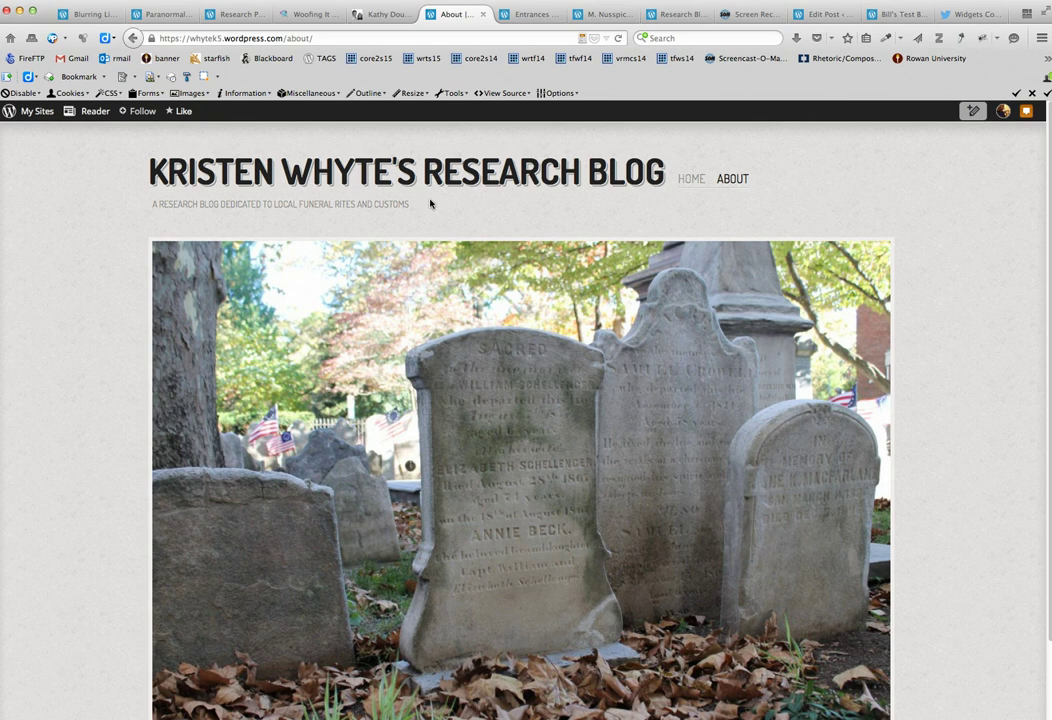
# - Open the test blog's General Settings and point out the Site Title and Tagline fields by selecting their text
pyautogui.click(818, 14)
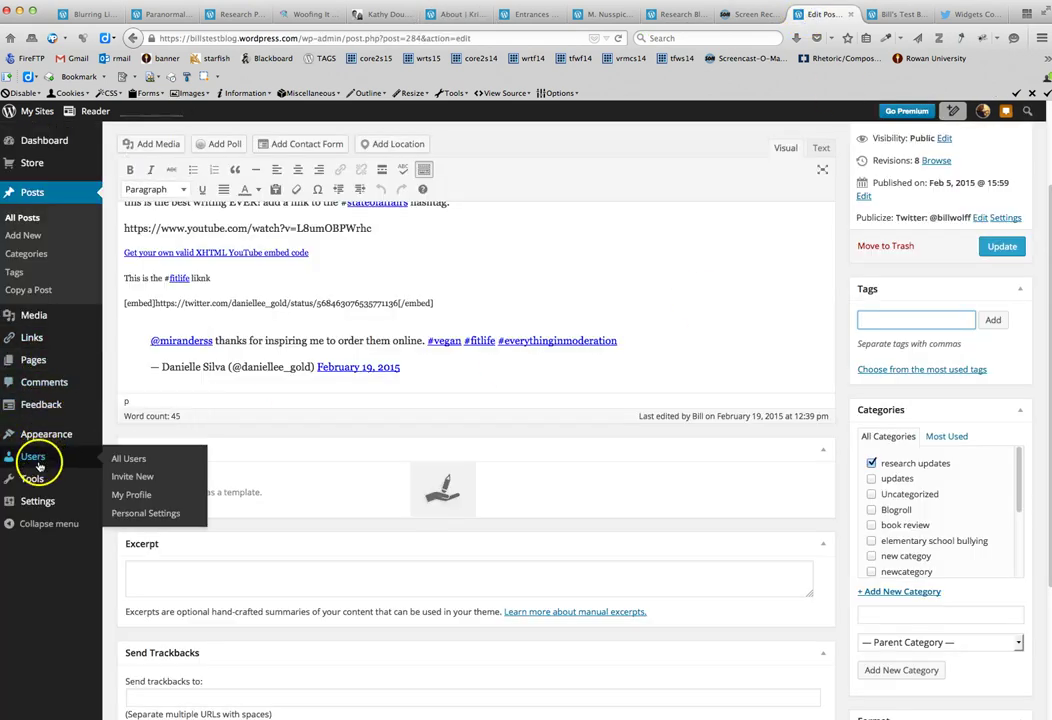
pyautogui.moveTo(40, 500)
pyautogui.click(116, 506)
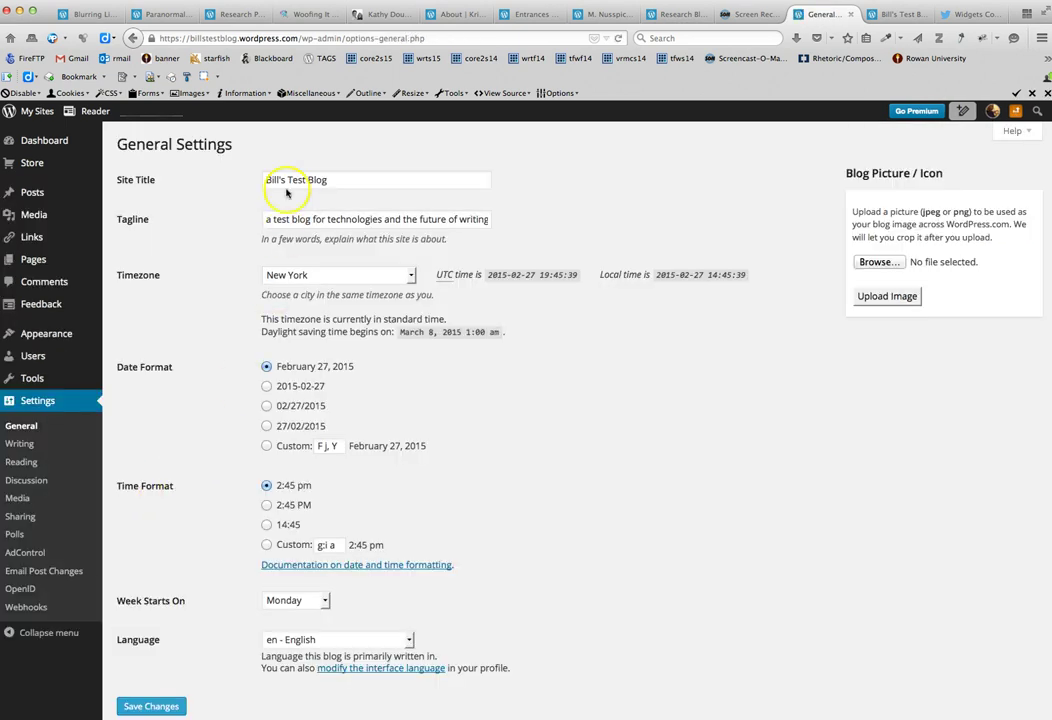
pyautogui.moveTo(340, 171); pyautogui.dragTo(206, 175)
pyautogui.click(298, 219)
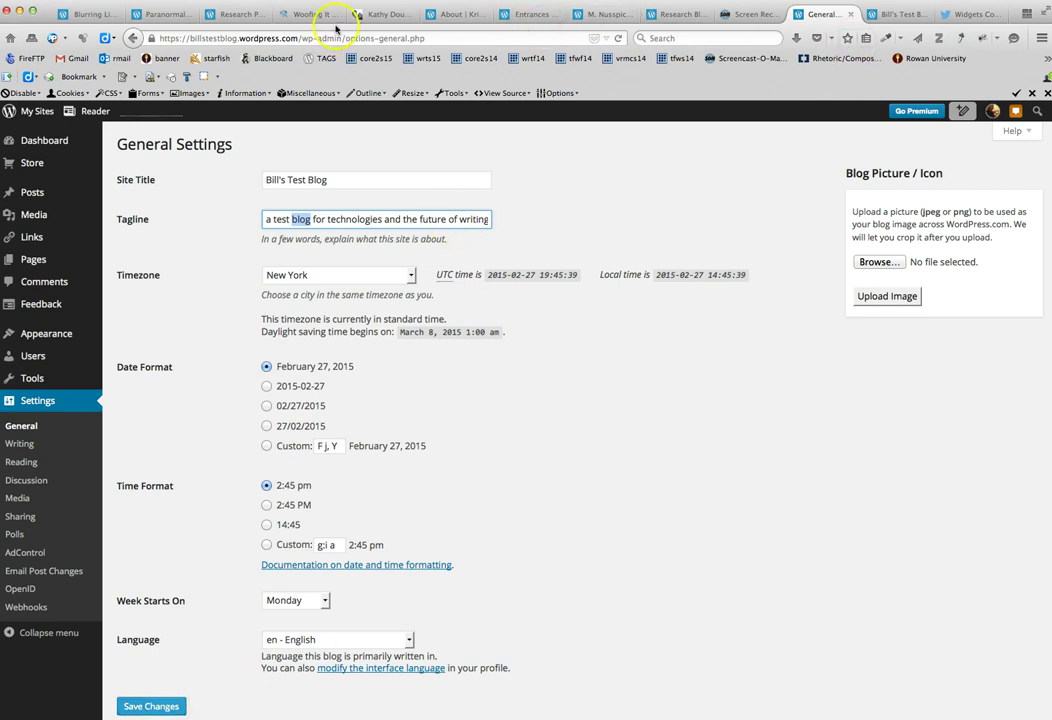
# - Switch to the Entrances and Exits blog, look over its home page, and open its About page
pyautogui.click(475, 15)
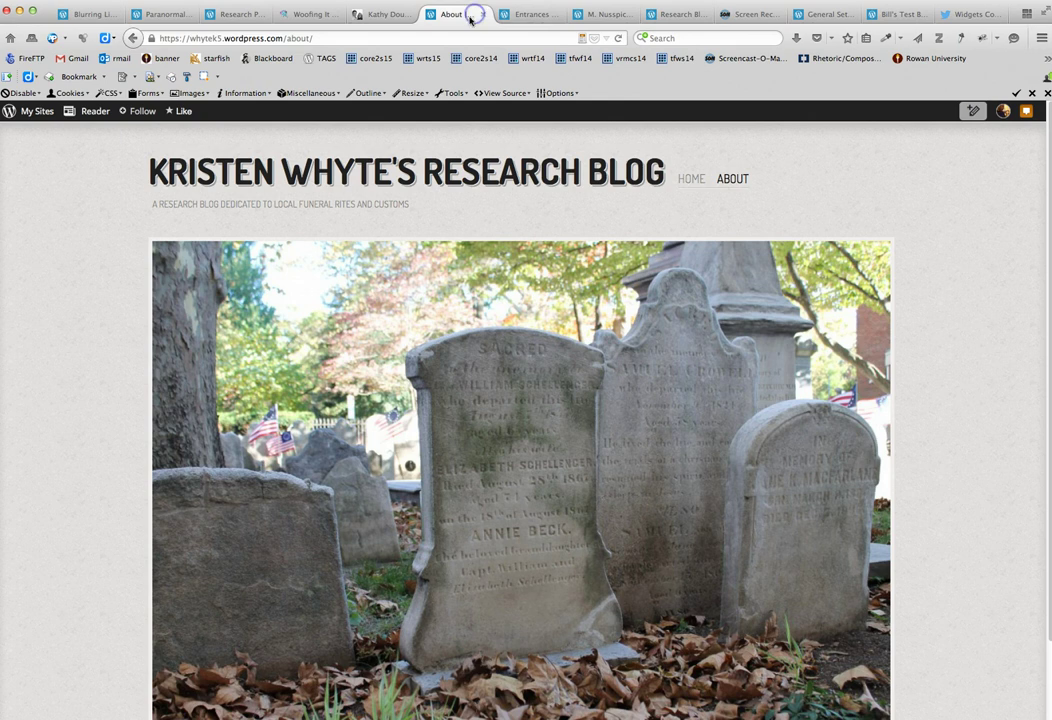
pyautogui.click(529, 14)
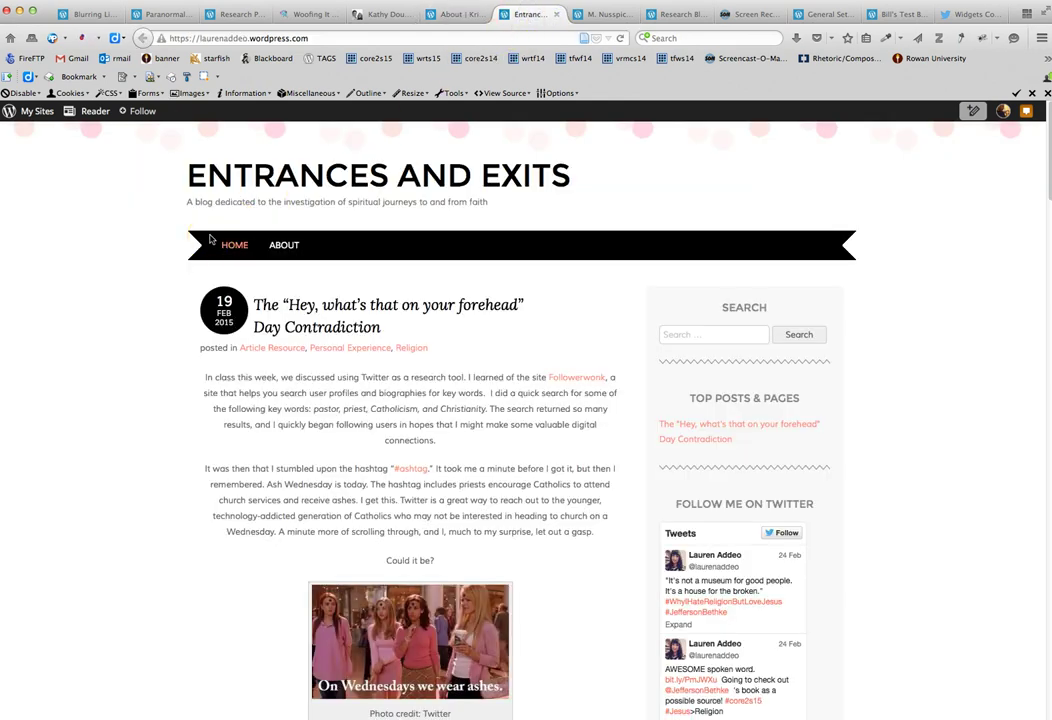
pyautogui.scroll(-2, 211, 239)
pyautogui.scroll(2, 211, 239)
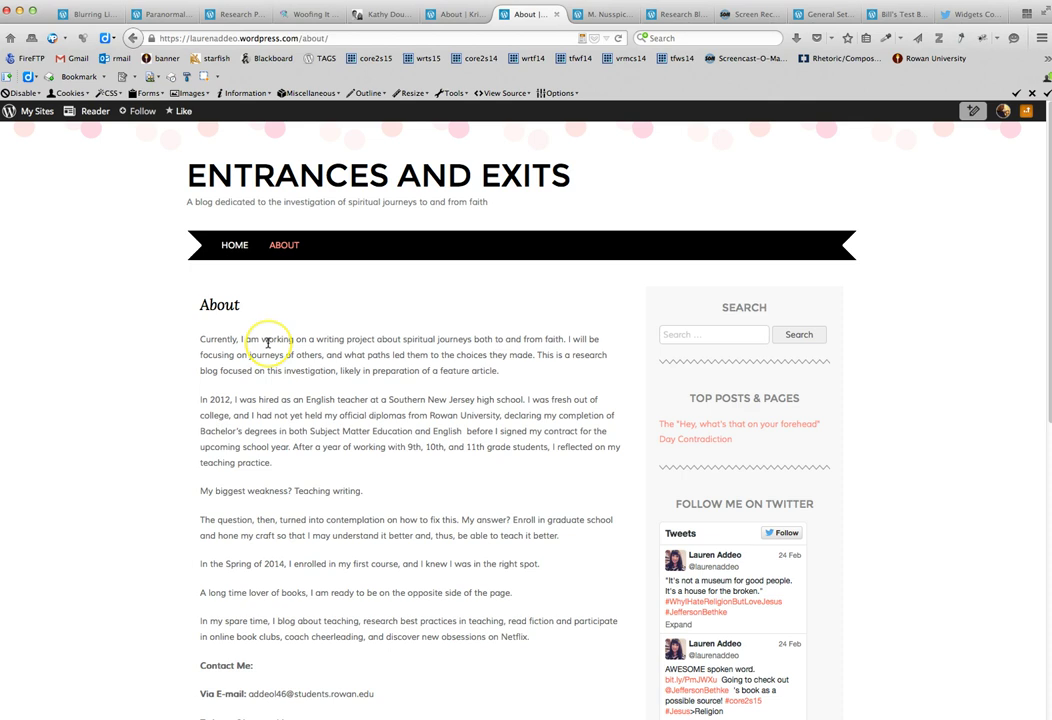
# - Read the About page's project description and bio down to the contact section, highlighting "Rowan University" in the second paragraph
pyautogui.scroll(-3, 267, 342)
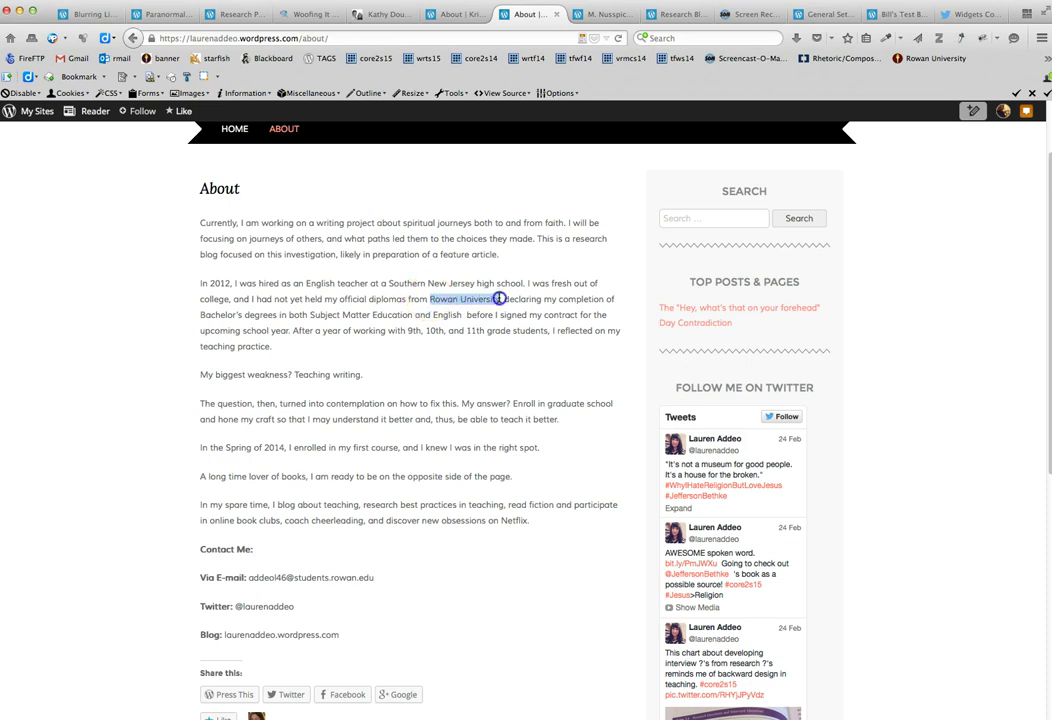
pyautogui.scroll(-2, 352, 367)
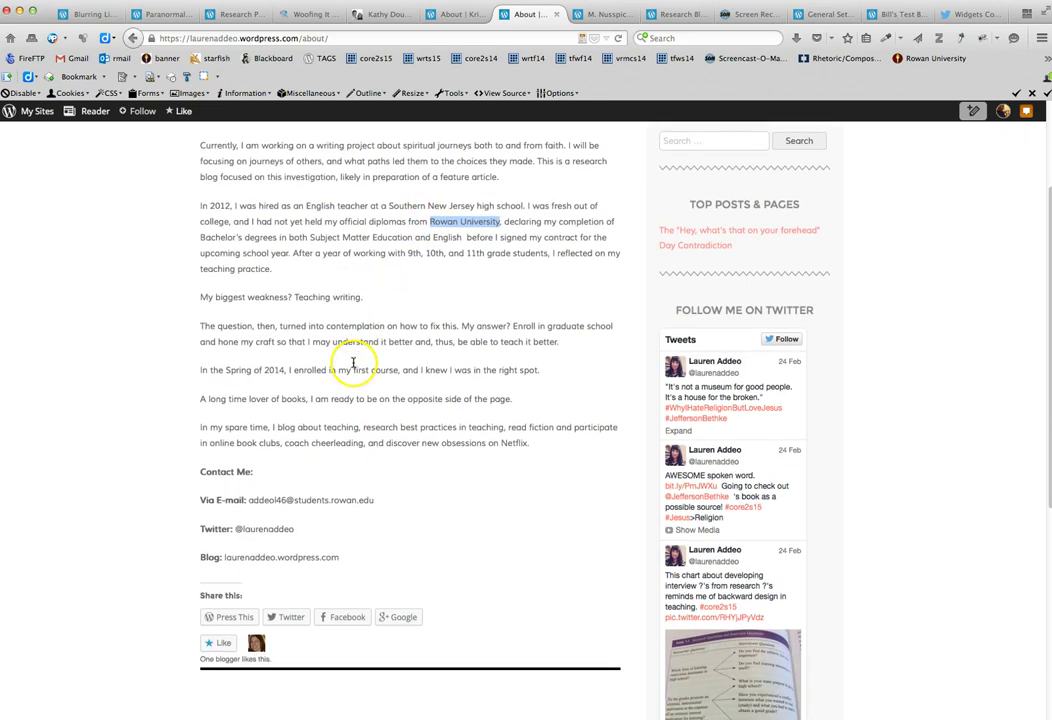
pyautogui.scroll(-1, 288, 358)
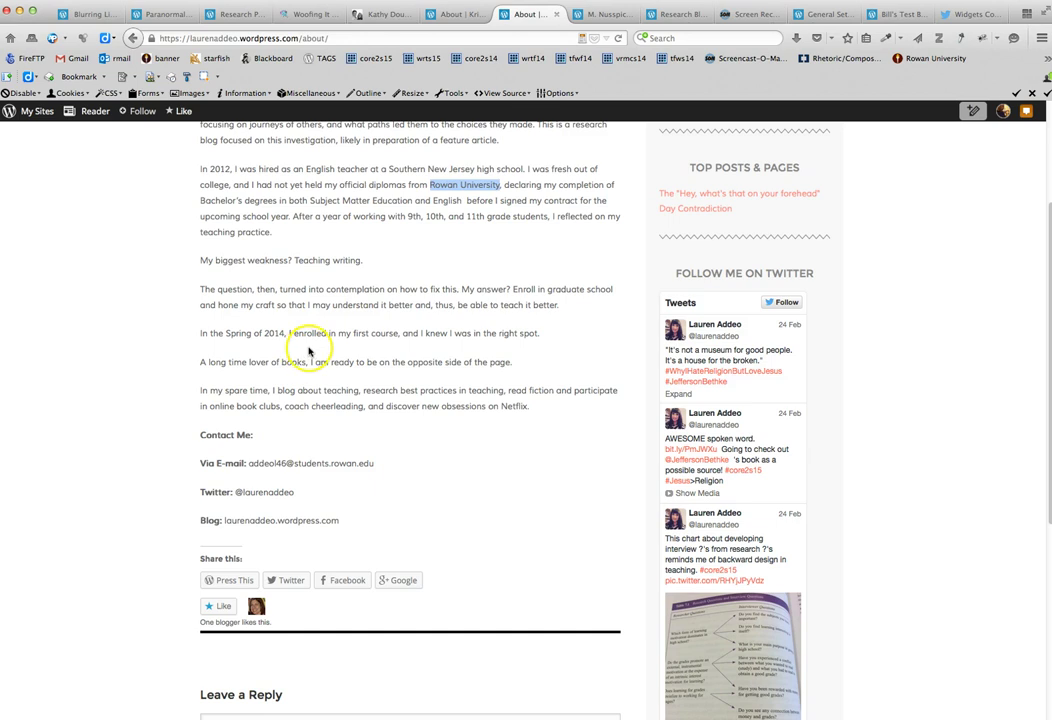
pyautogui.scroll(3, 307, 352)
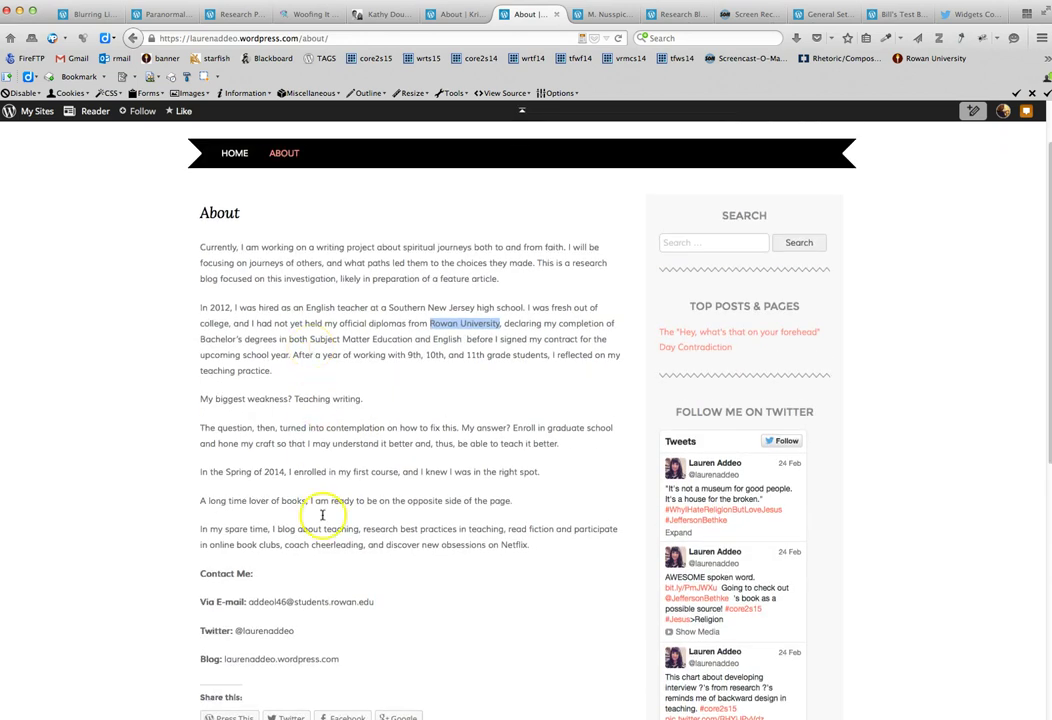
# - Check the e-mail and blog address entries under Contact Me by selecting their text, and clear the selection
pyautogui.moveTo(249, 603); pyautogui.dragTo(359, 606)
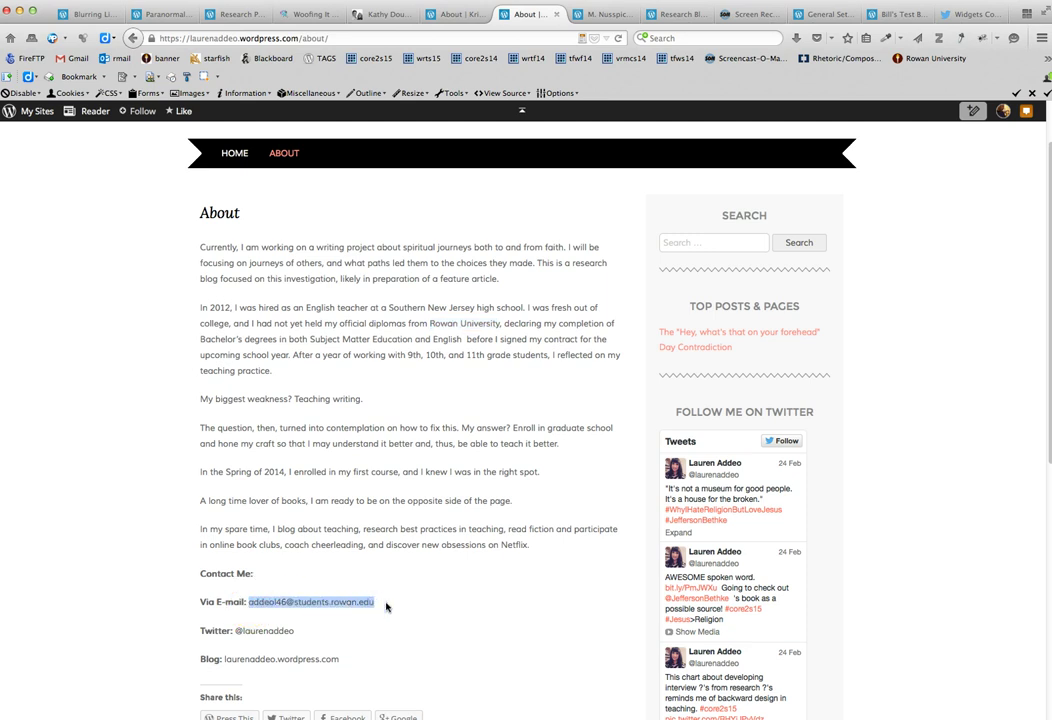
pyautogui.click(386, 605)
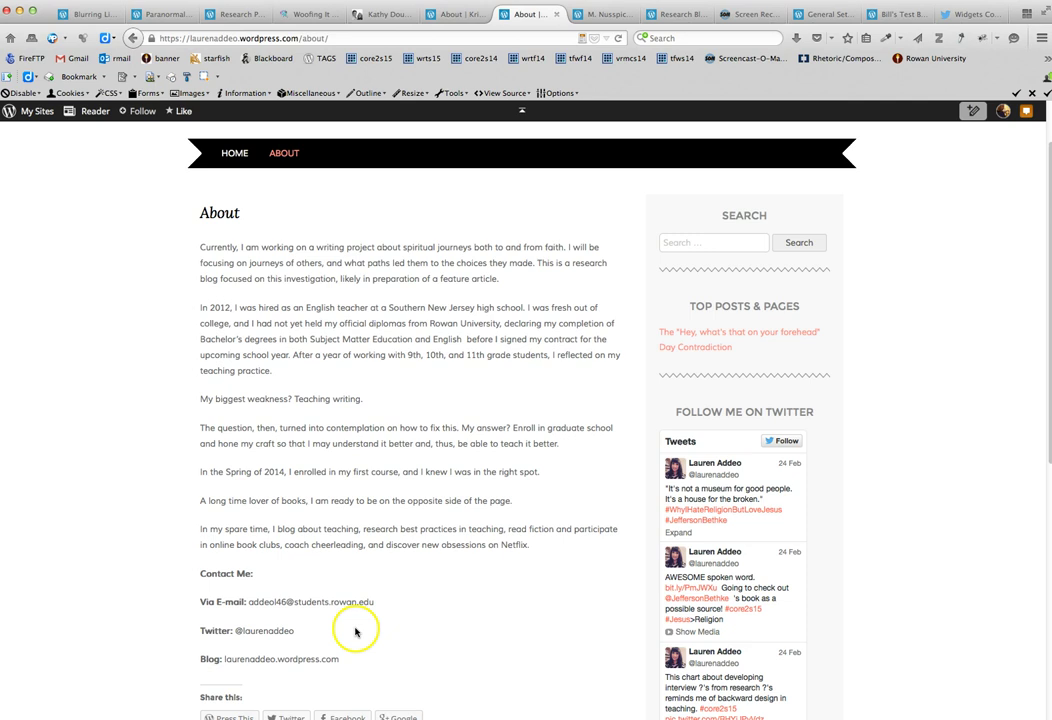
pyautogui.moveTo(348, 665); pyautogui.dragTo(196, 665)
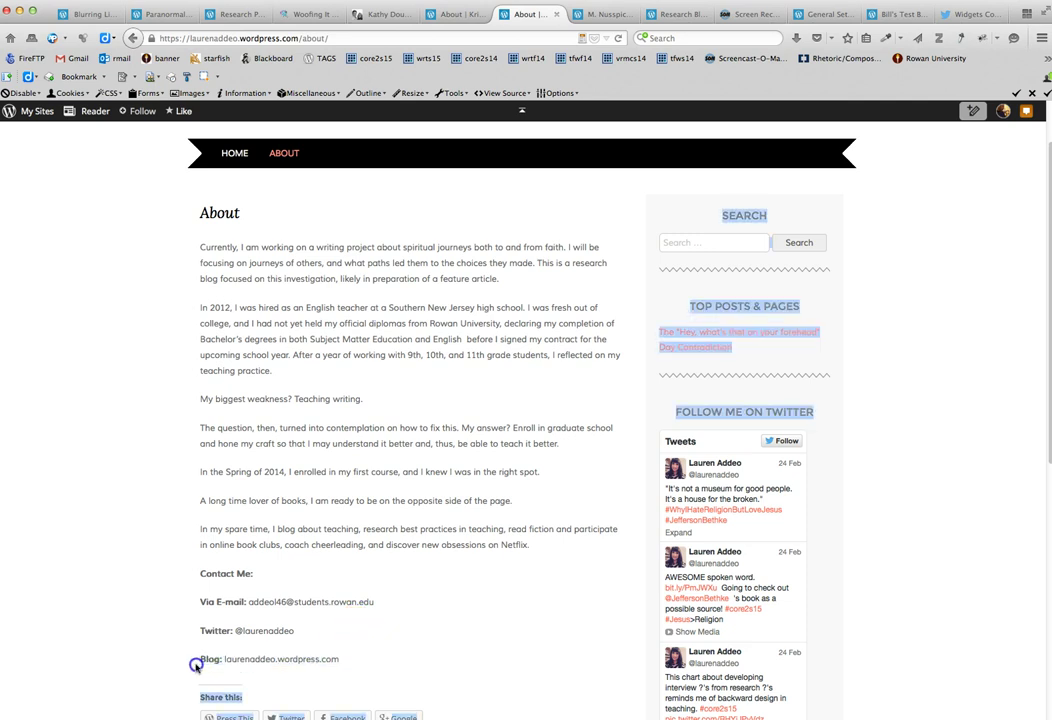
pyautogui.click(343, 662)
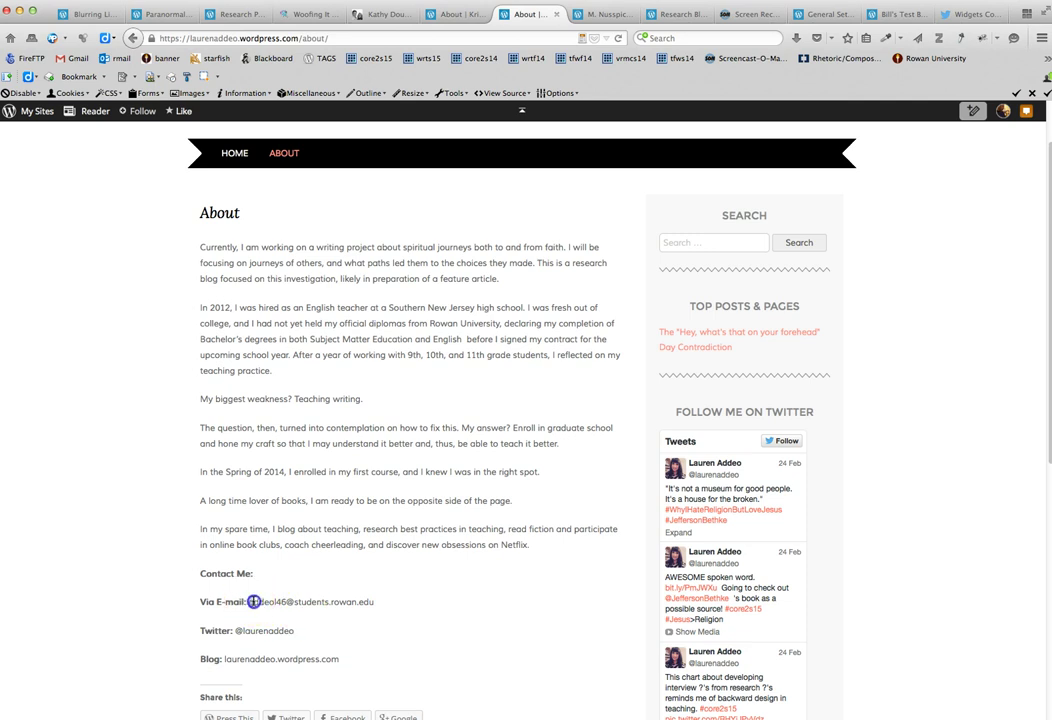
pyautogui.moveTo(253, 601); pyautogui.dragTo(384, 602)
pyautogui.click(260, 575)
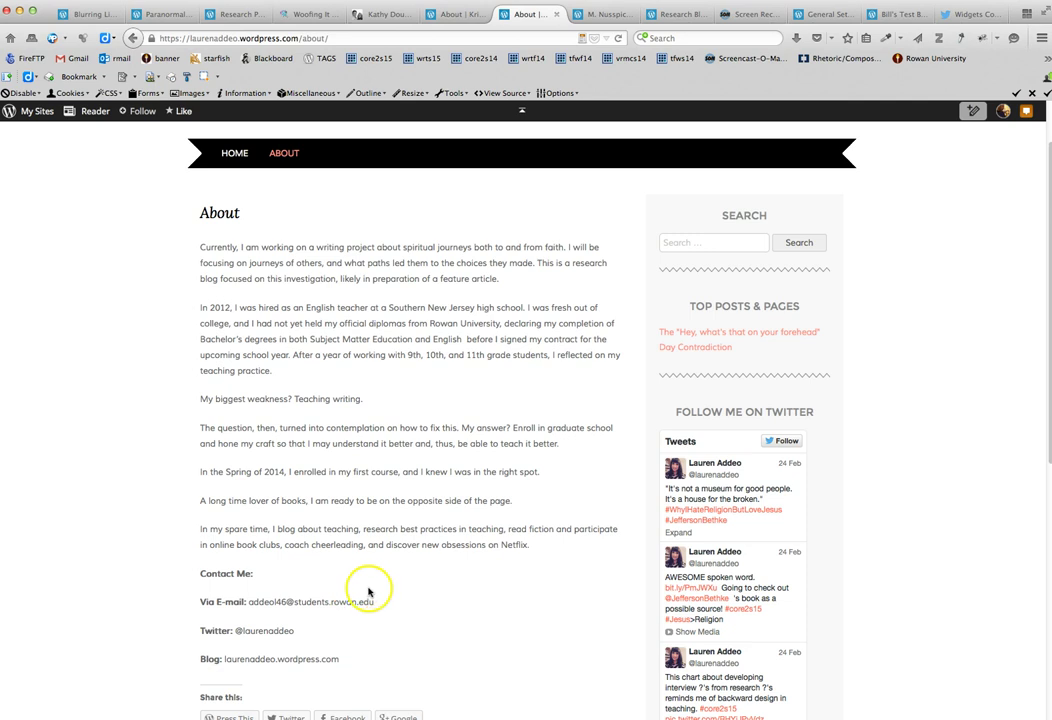
# - Recheck the About page from the blog title down to Contact Me and highlight the Twitter handle
pyautogui.scroll(3, 376, 624)
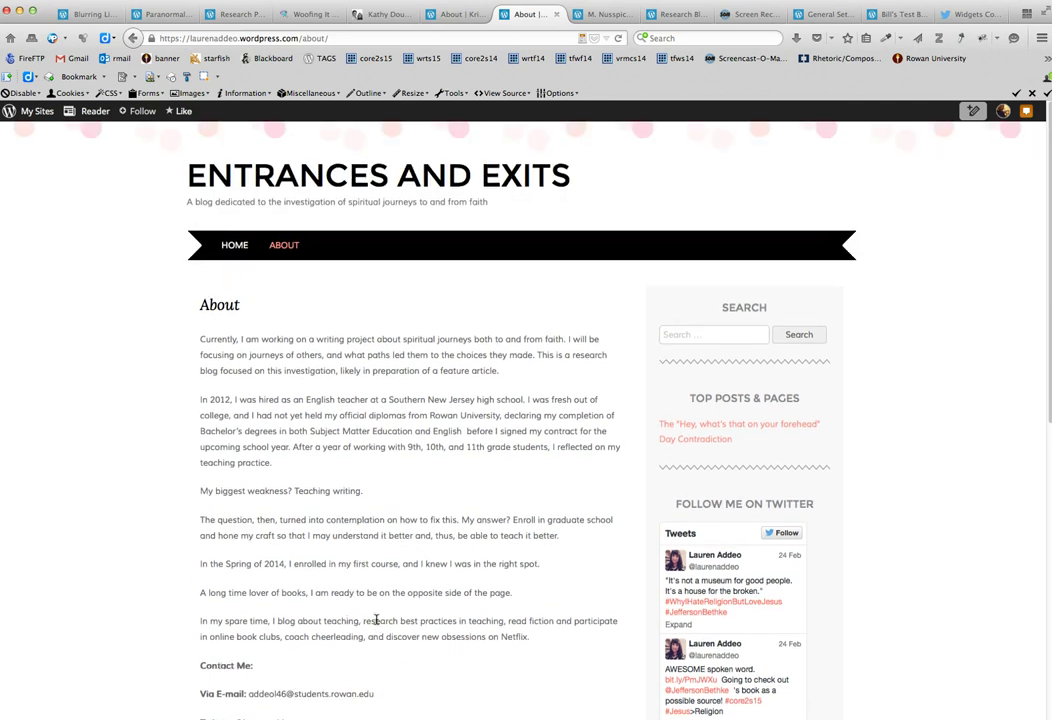
pyautogui.scroll(-3, 376, 620)
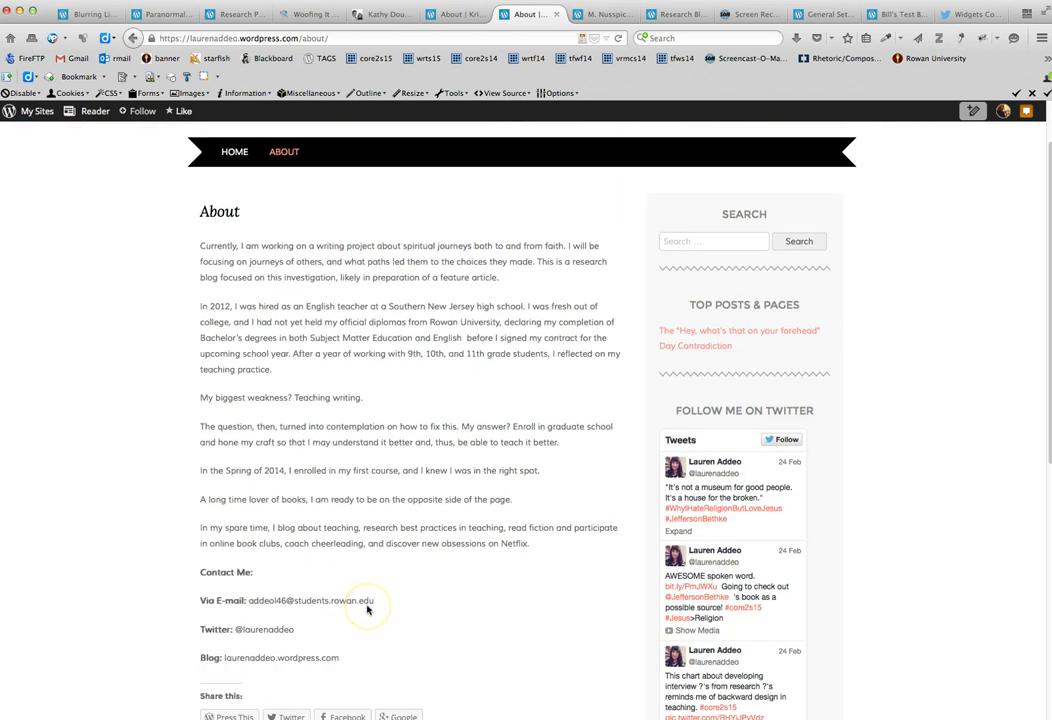
pyautogui.moveTo(238, 629); pyautogui.dragTo(281, 629)
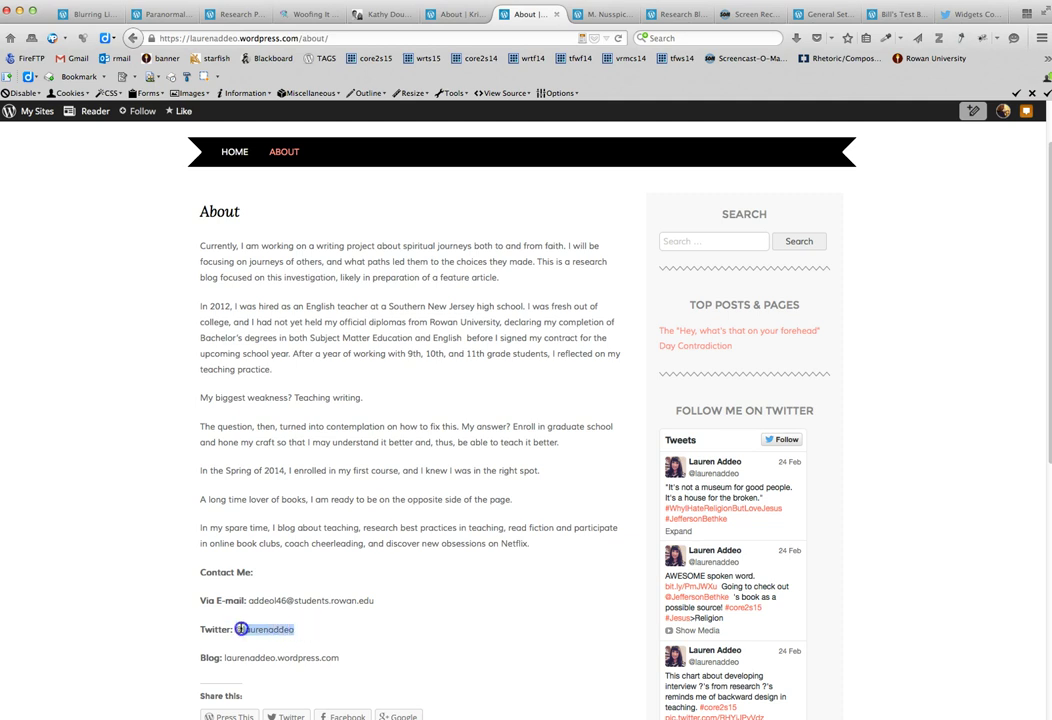